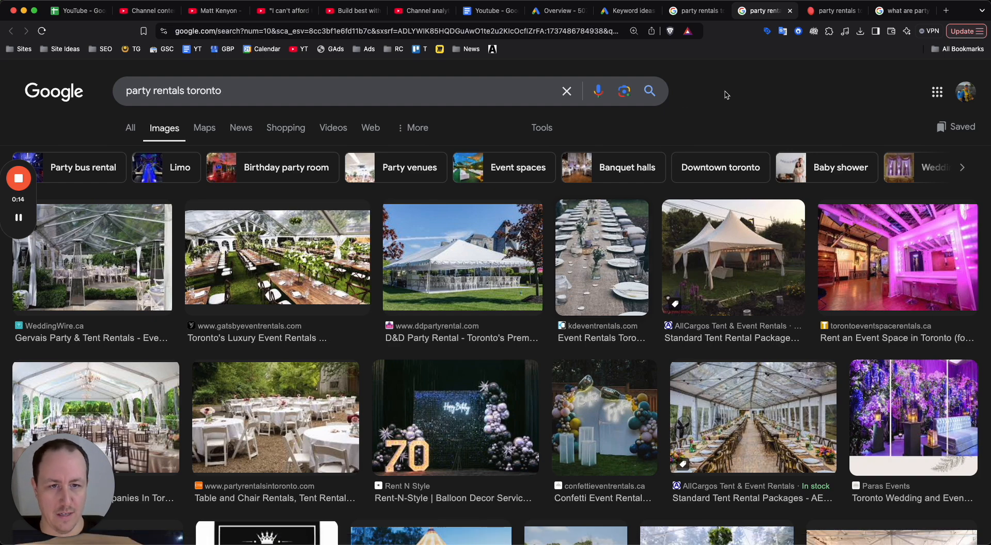
Look over the image results for "party rentals toronto".
scroll(721, 103, down, 2)
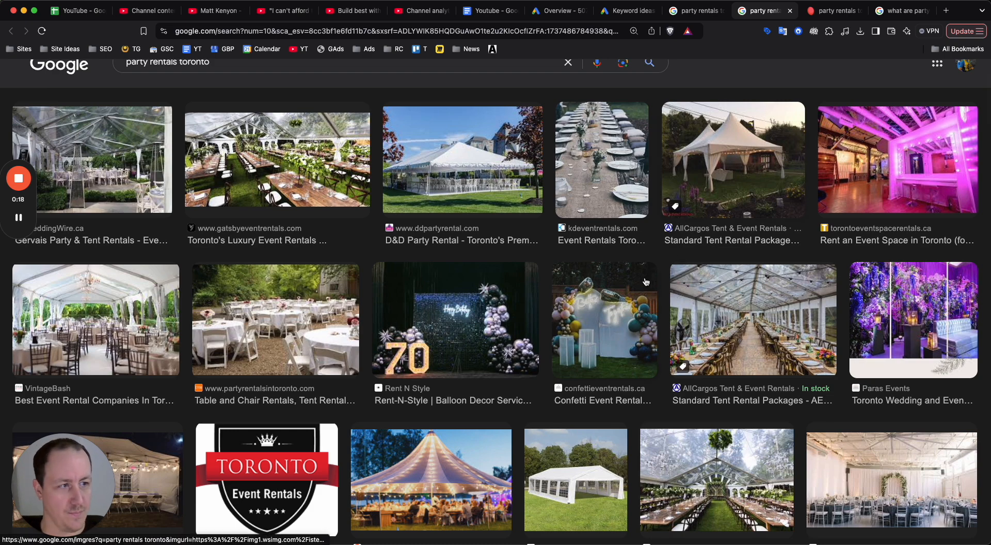
scroll(710, 139, up, 2)
scroll(710, 138, down, 5)
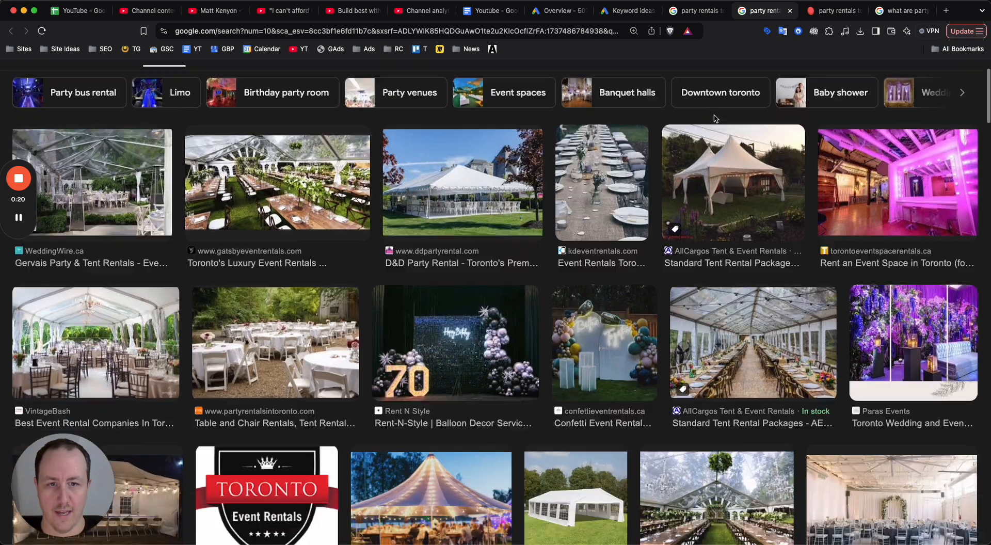
Switch to the web results for "party rentals toronto" and examine the sponsored ads and the Places listings.
click(686, 18)
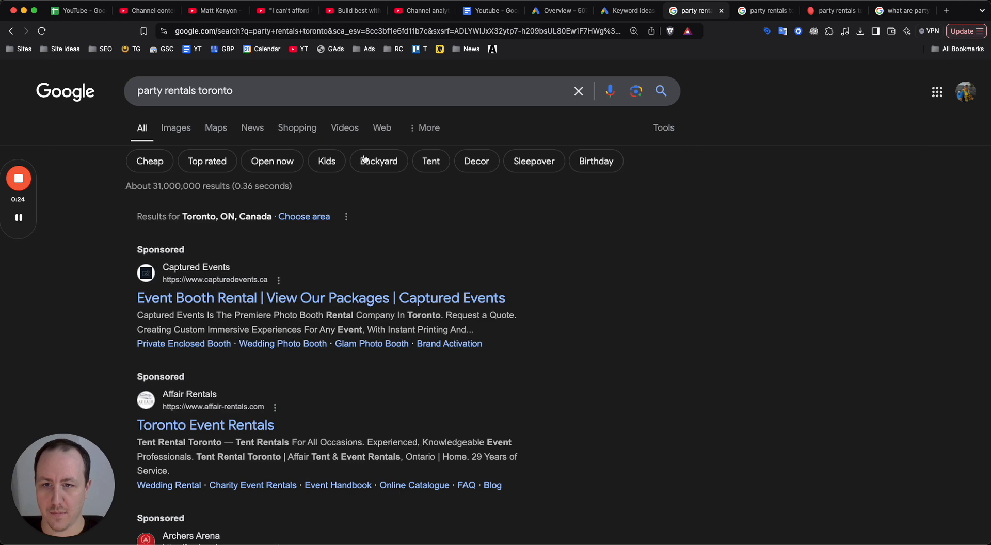
double_click(179, 93)
triple_click(178, 93)
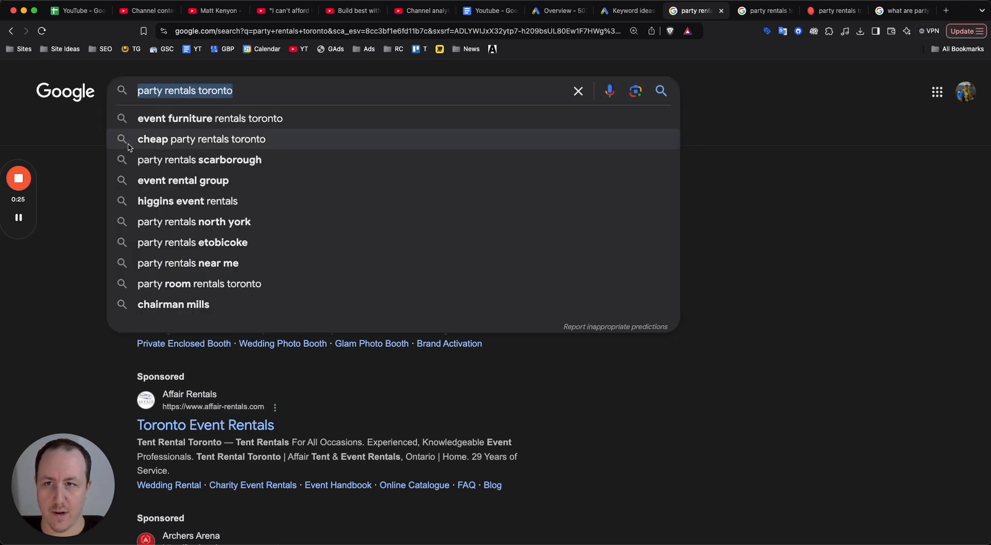
click(82, 262)
scroll(305, 232, down, 4)
scroll(310, 235, up, 1)
scroll(310, 237, down, 5)
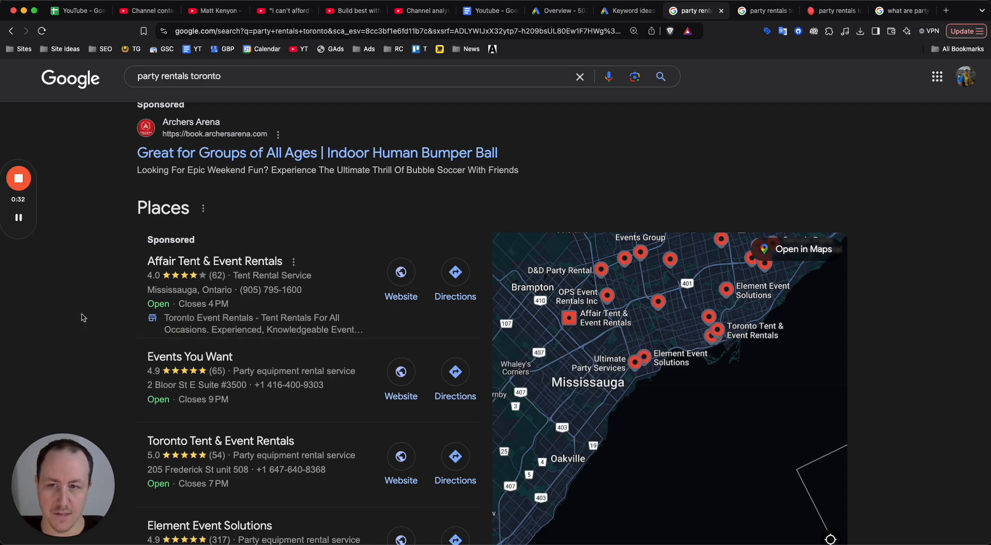
scroll(85, 314, up, 6)
scroll(185, 243, down, 8)
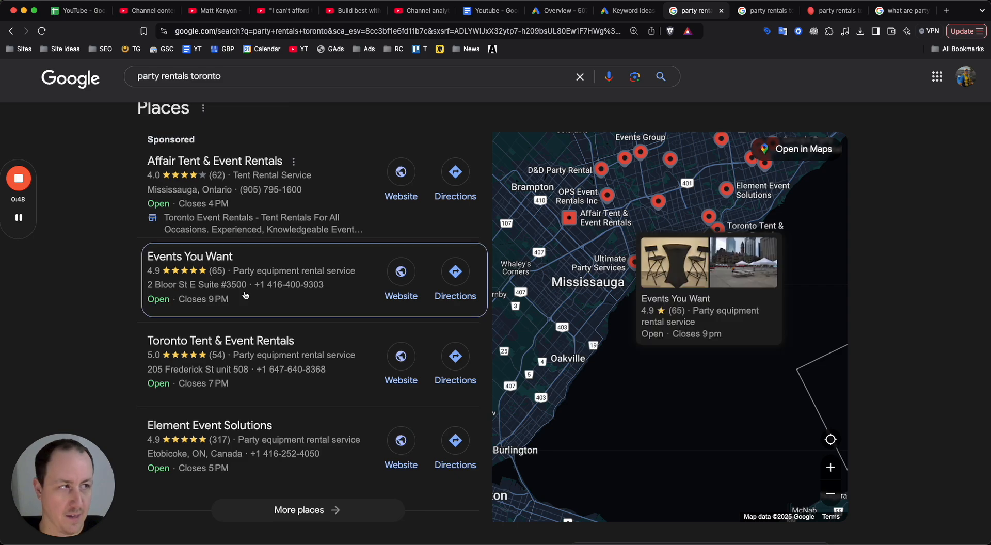
Examine the organic results below the Places listings, including their SEO metrics.
scroll(281, 331, down, 8)
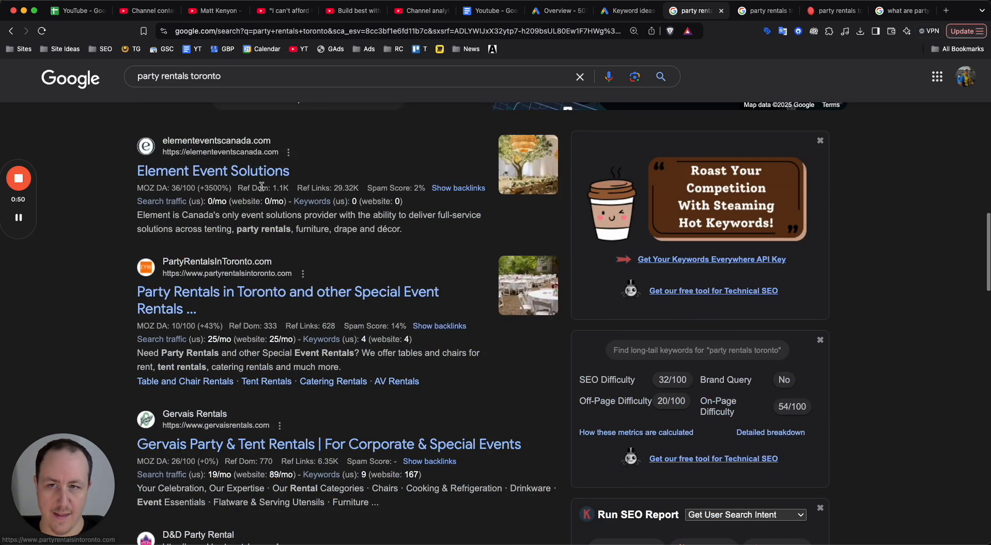
scroll(310, 284, down, 6)
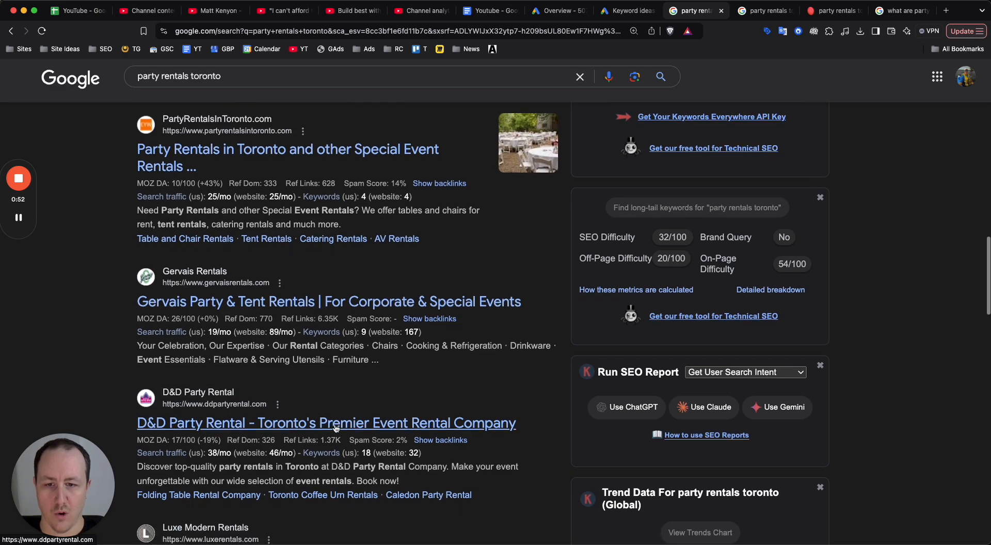
scroll(335, 385, down, 4)
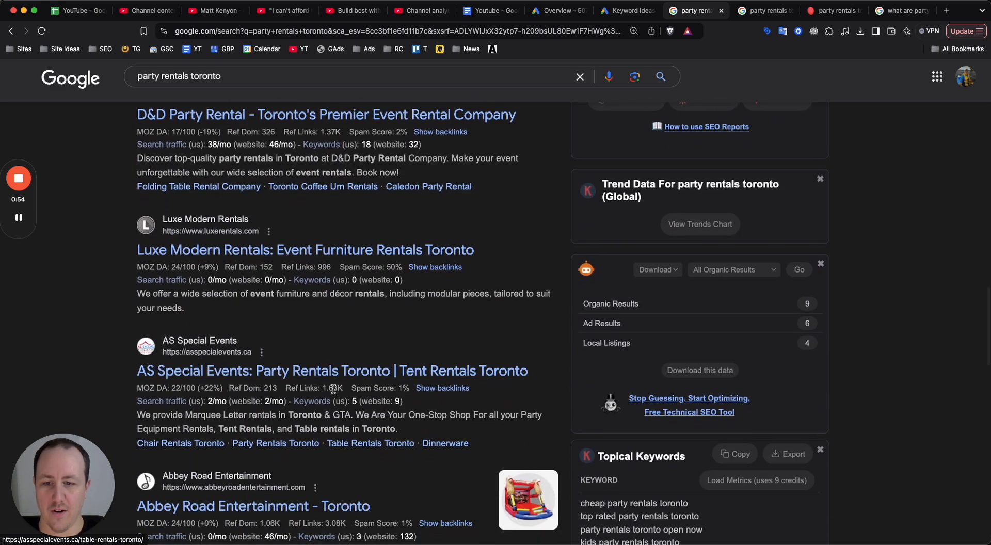
click(334, 391)
scroll(333, 391, down, 1)
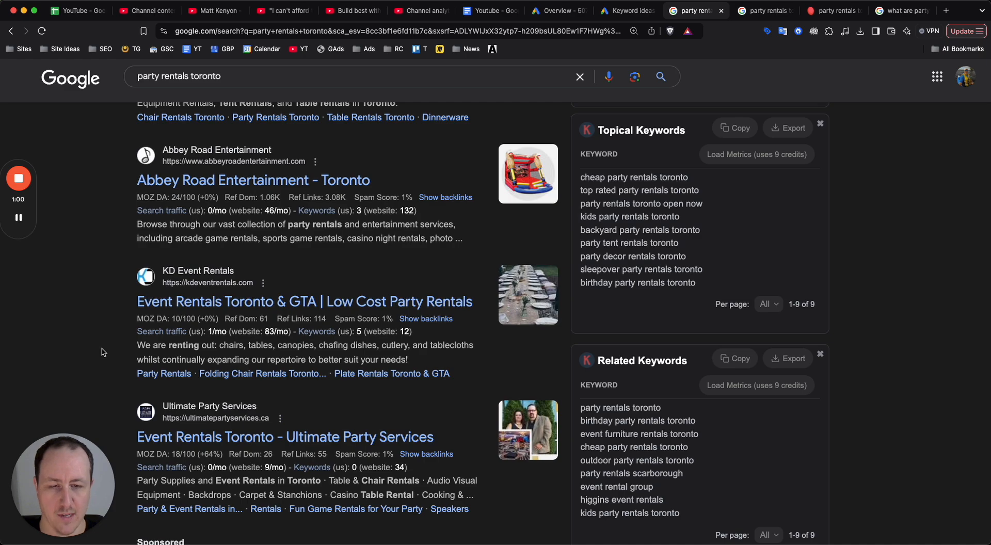
scroll(316, 407, down, 10)
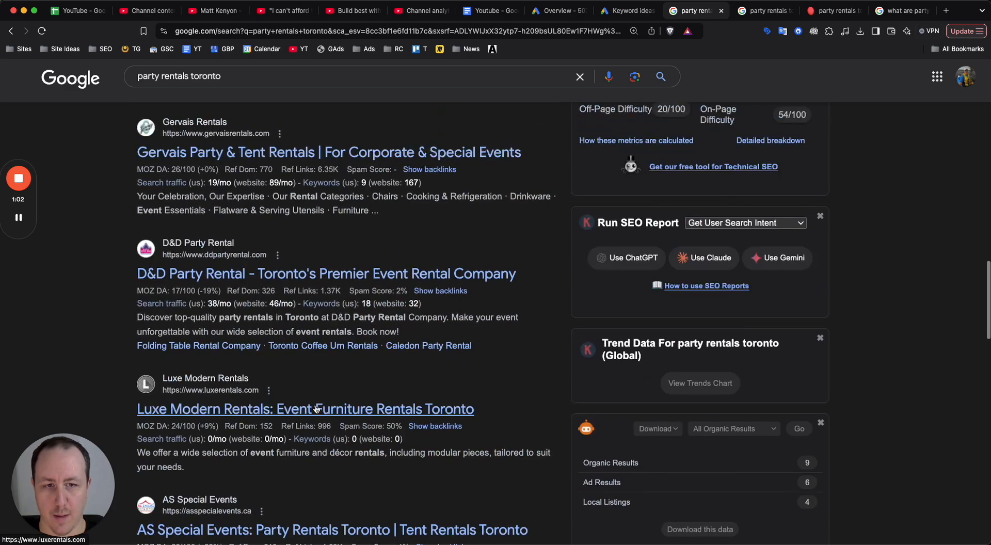
scroll(317, 408, up, 15)
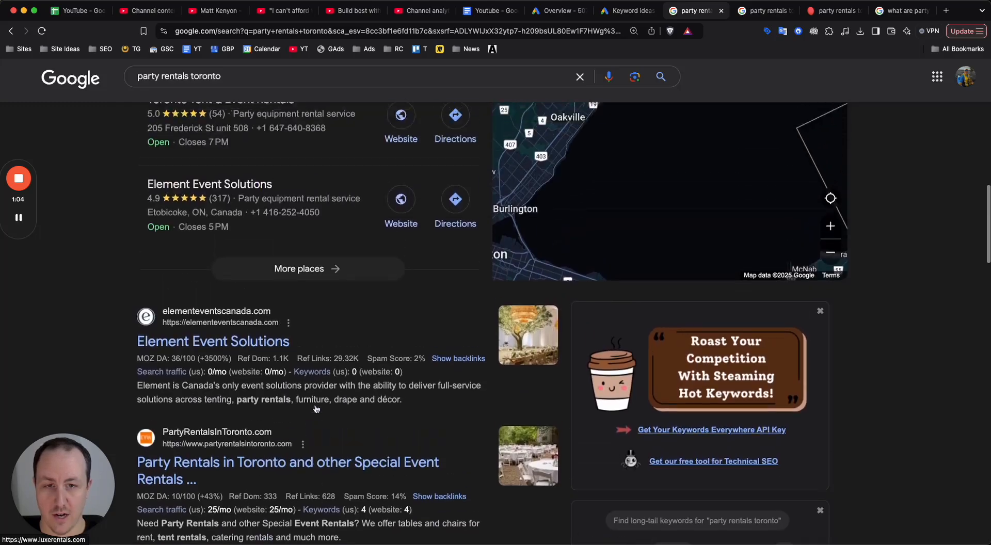
scroll(420, 268, up, 3)
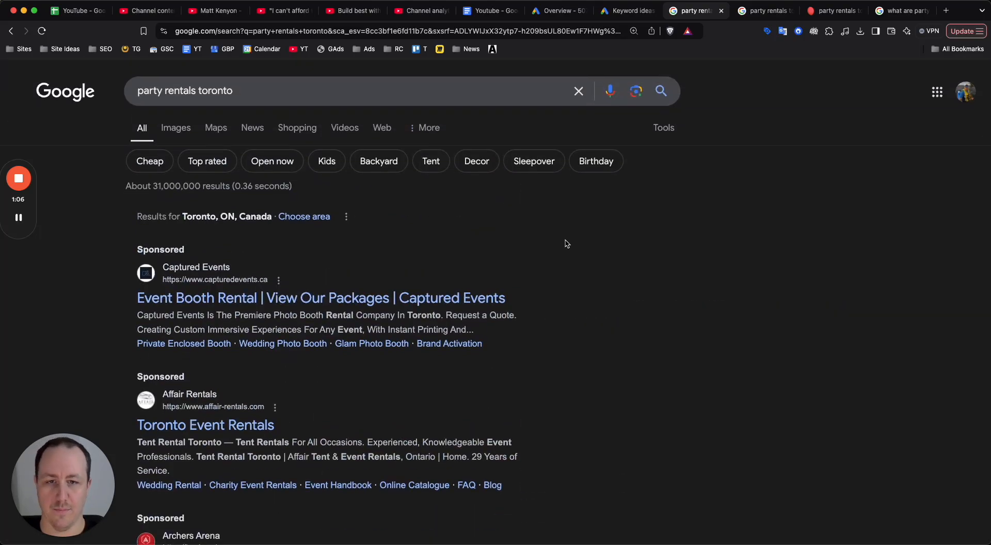
Compare the sponsored ads above the Places listings for "party rentals toronto".
scroll(564, 243, down, 3)
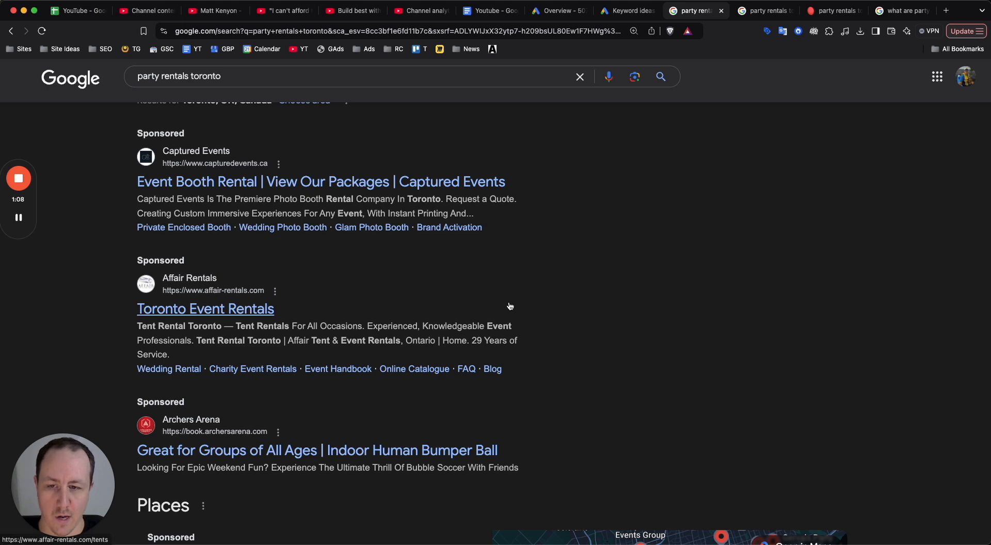
scroll(268, 321, up, 2)
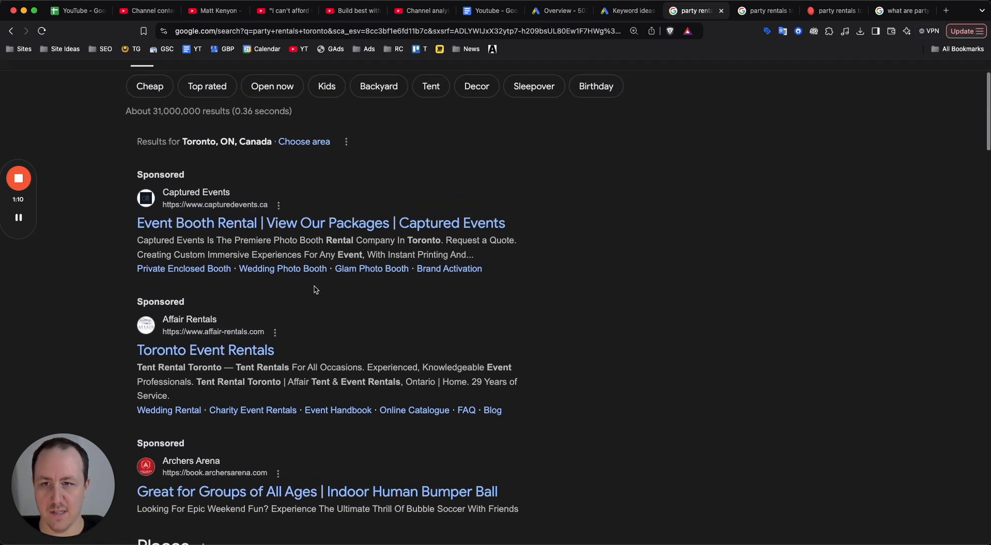
scroll(482, 242, down, 4)
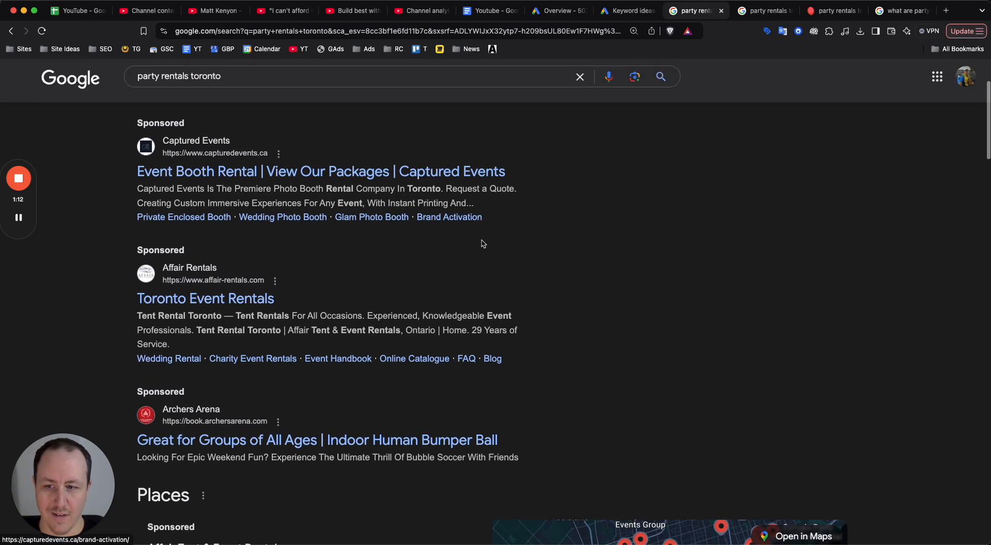
scroll(517, 387, up, 3)
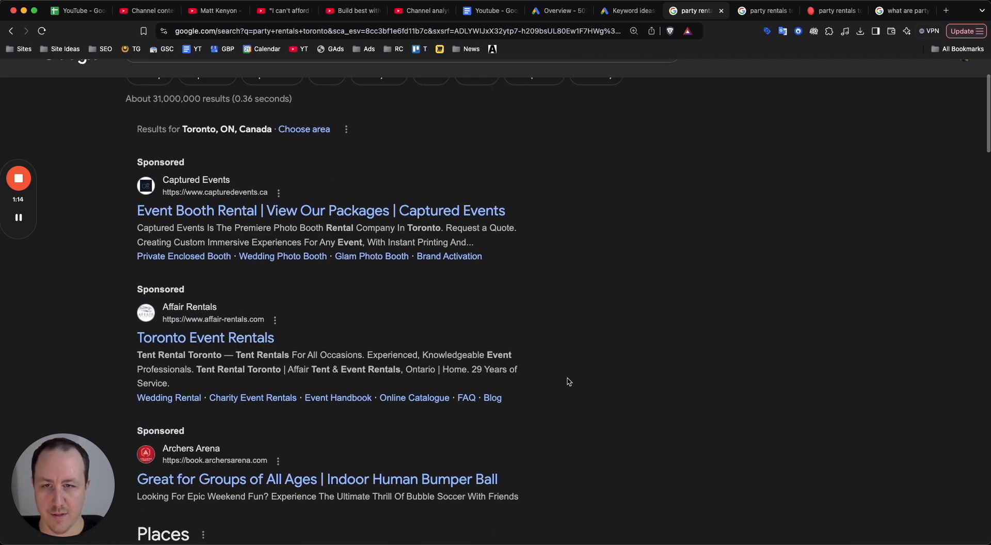
scroll(569, 381, up, 3)
scroll(496, 252, down, 8)
scroll(597, 174, up, 8)
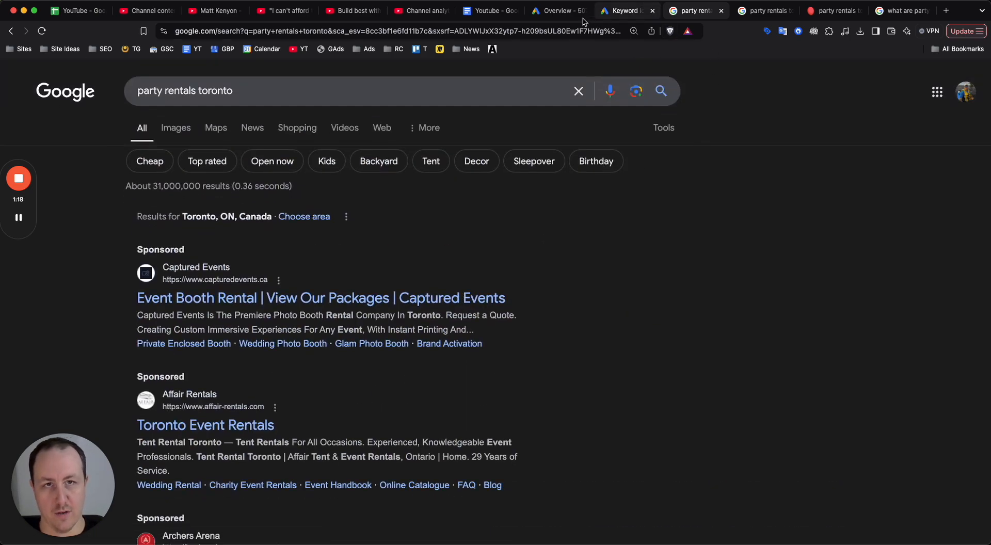
Switch to the Google Ads account overview.
click(551, 12)
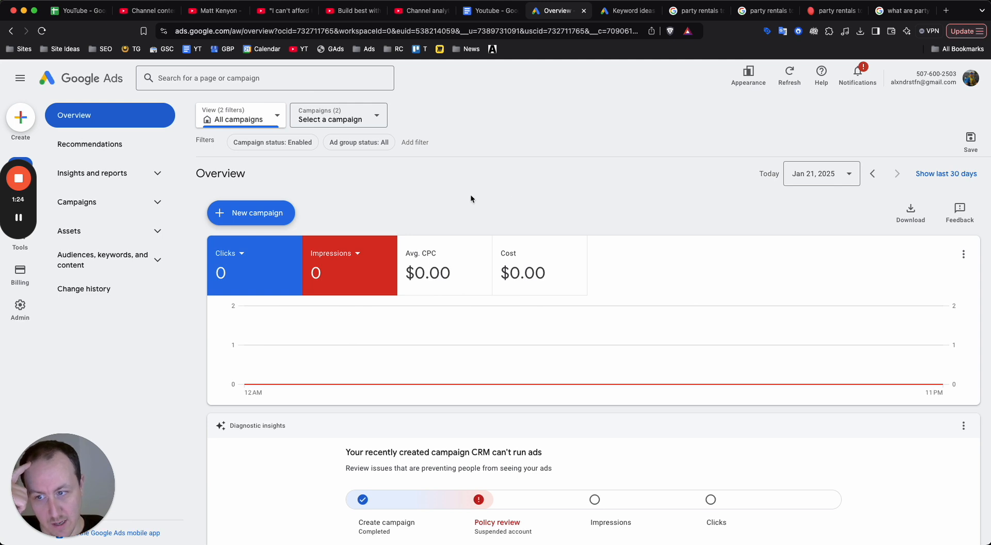
drag(19, 203, 19, 398)
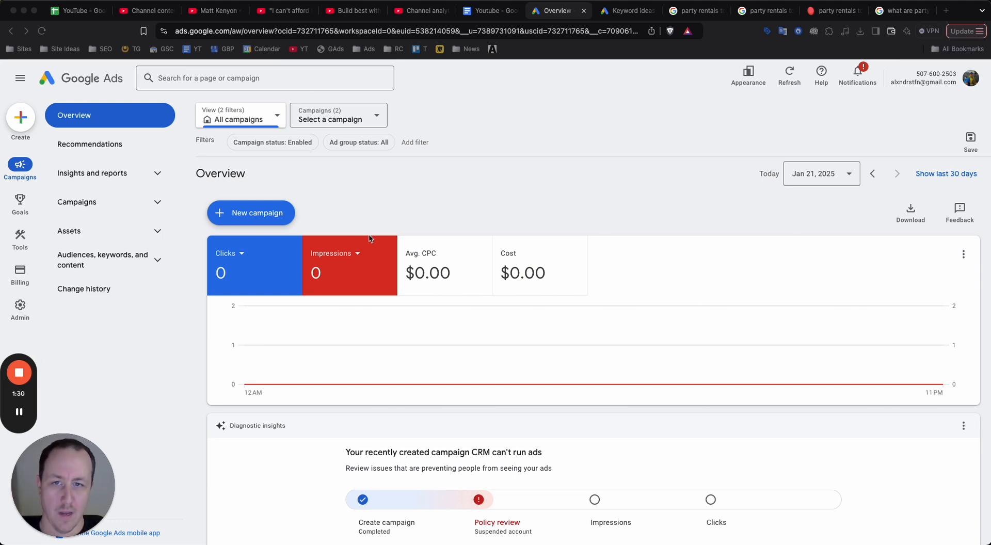
click(334, 176)
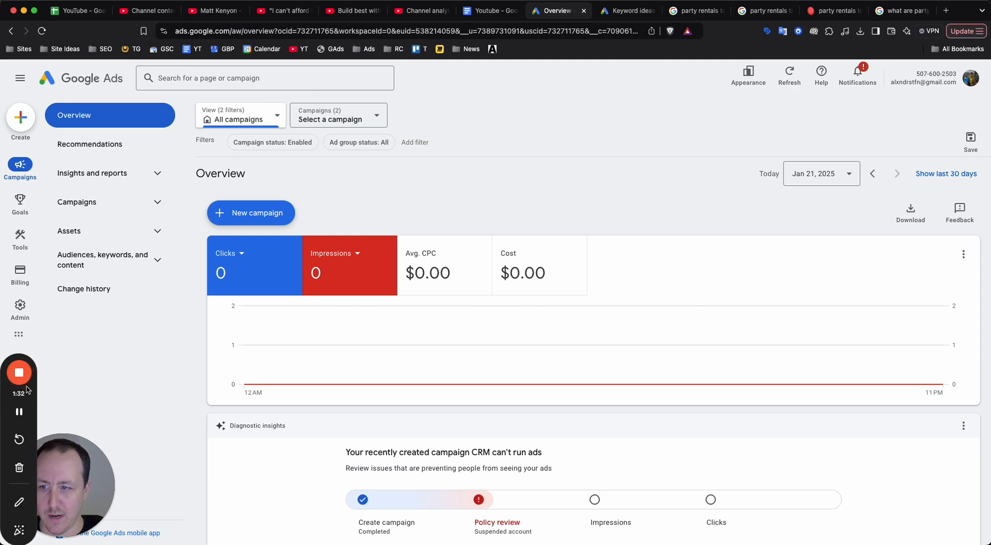
drag(37, 392, 155, 505)
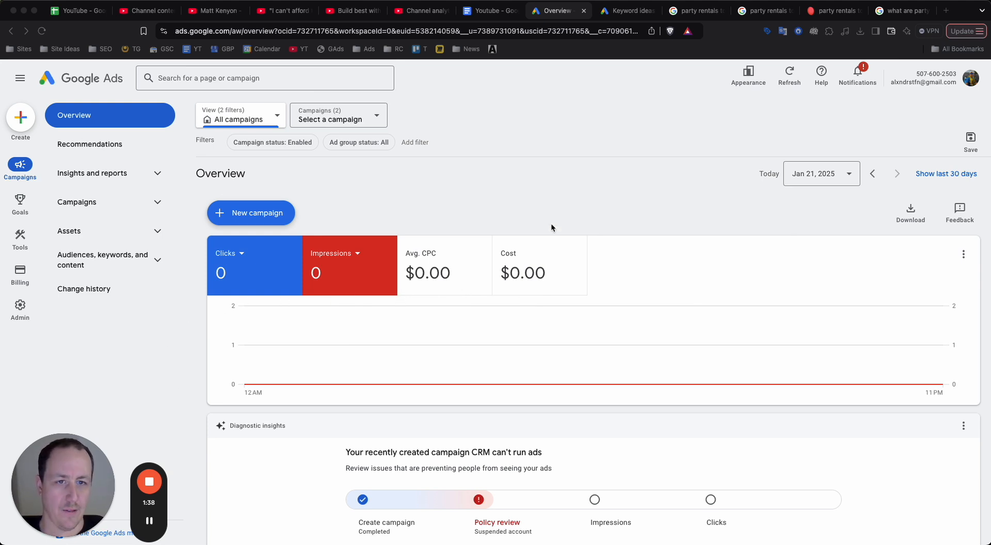
click(562, 206)
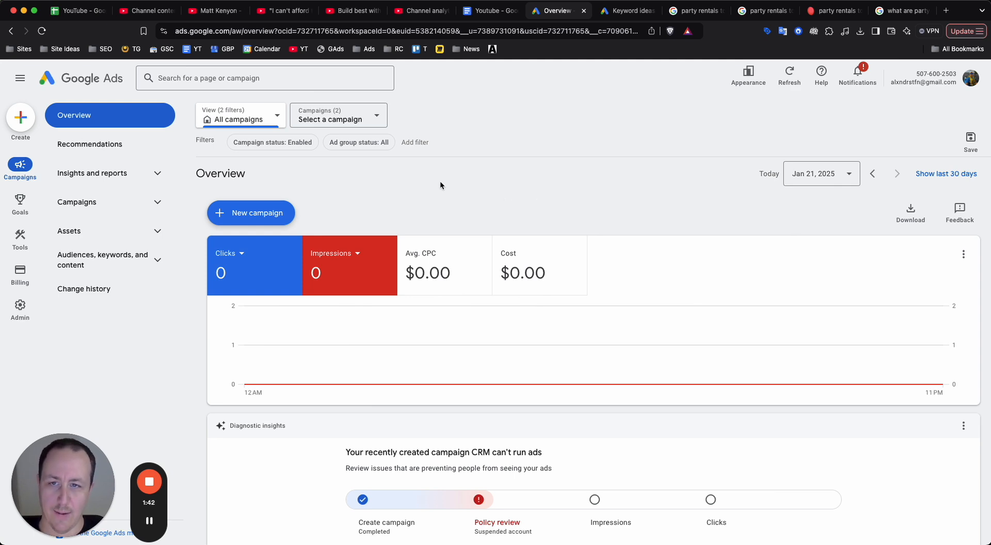
Start a new campaign and choose Leads as its objective.
click(271, 216)
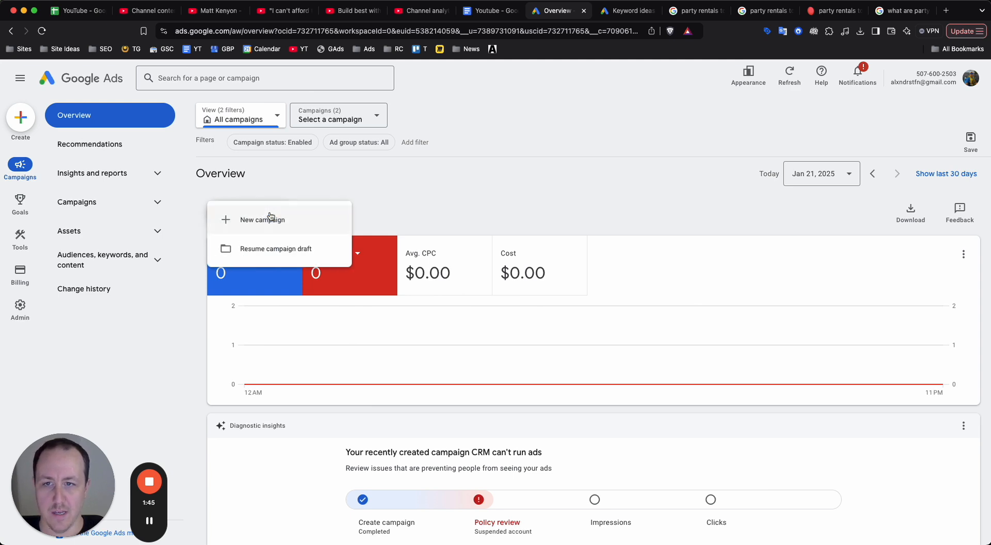
click(298, 222)
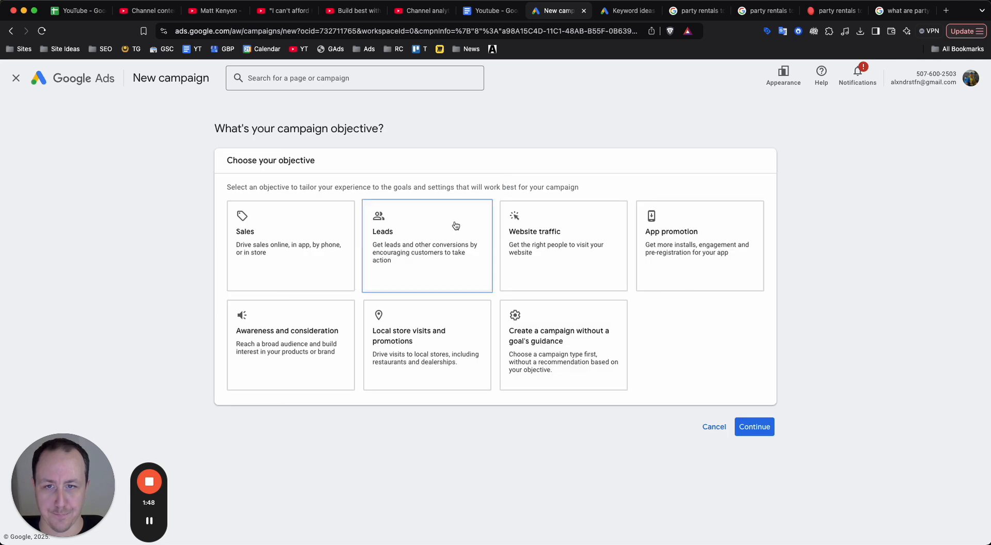
click(454, 260)
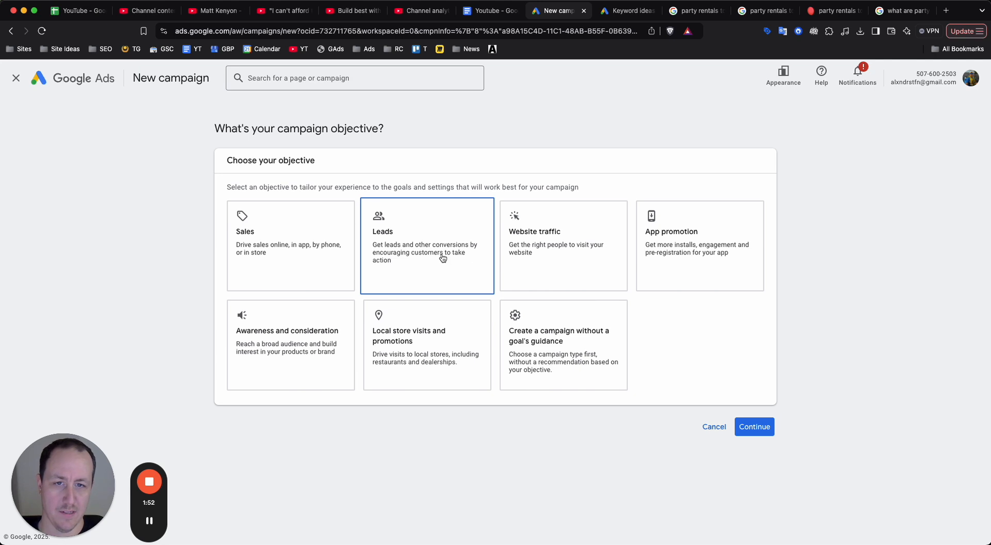
click(568, 313)
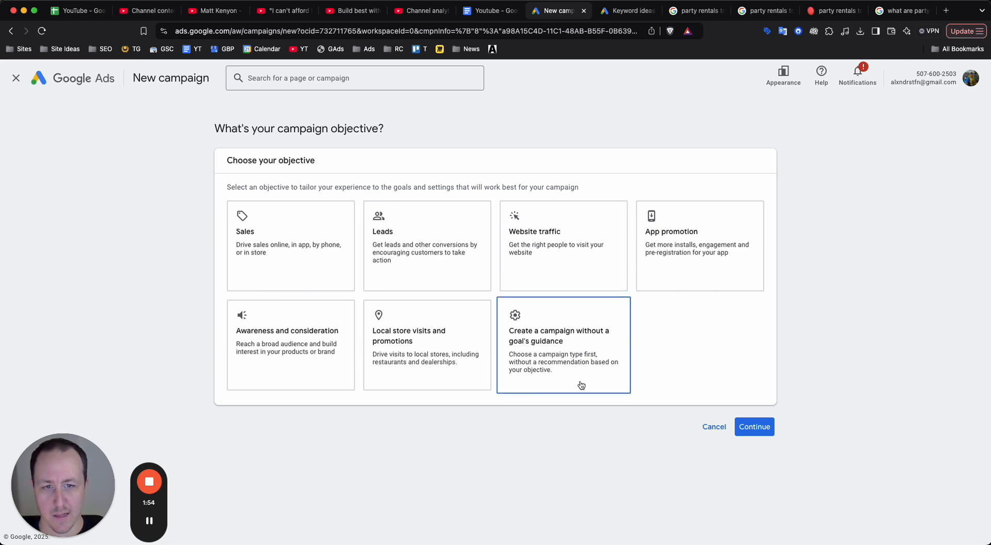
click(480, 272)
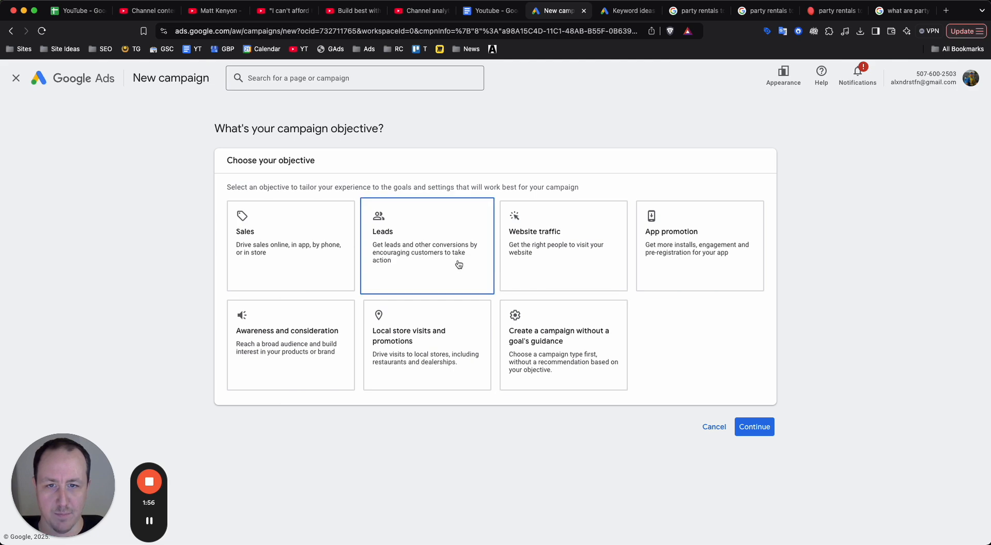
Review the conversion goals for Leads, keep the Page views goal and continue to the campaign type selection.
scroll(532, 269, down, 3)
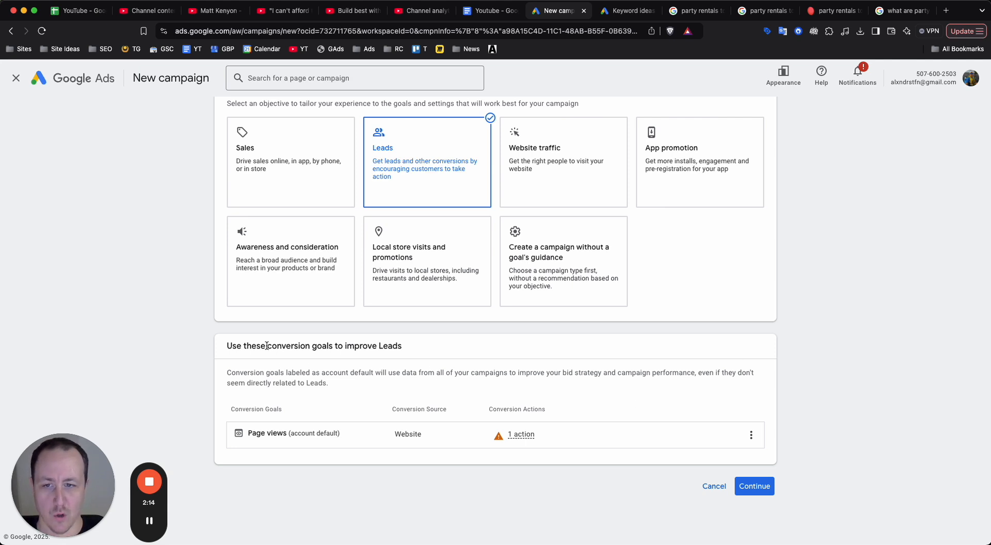
drag(266, 346, 335, 350)
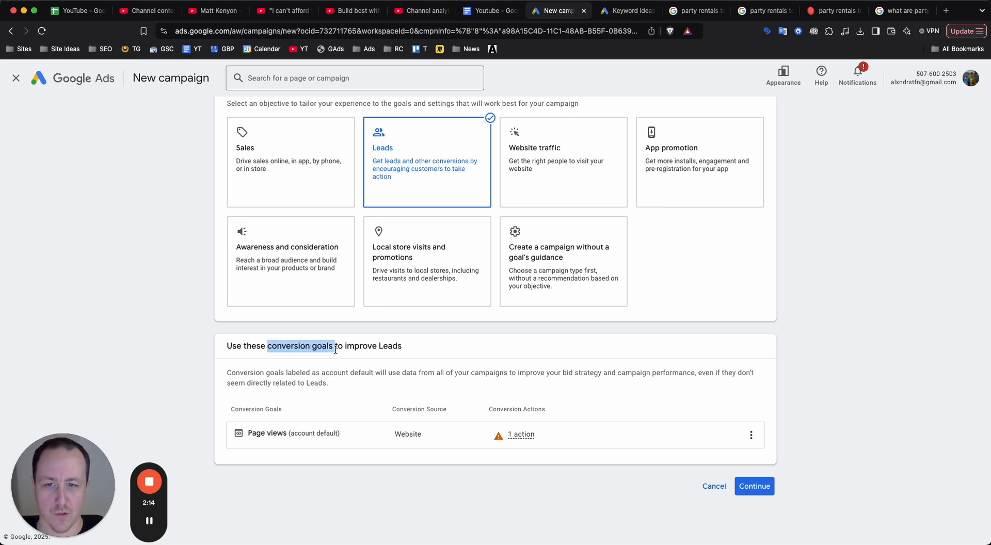
click(403, 333)
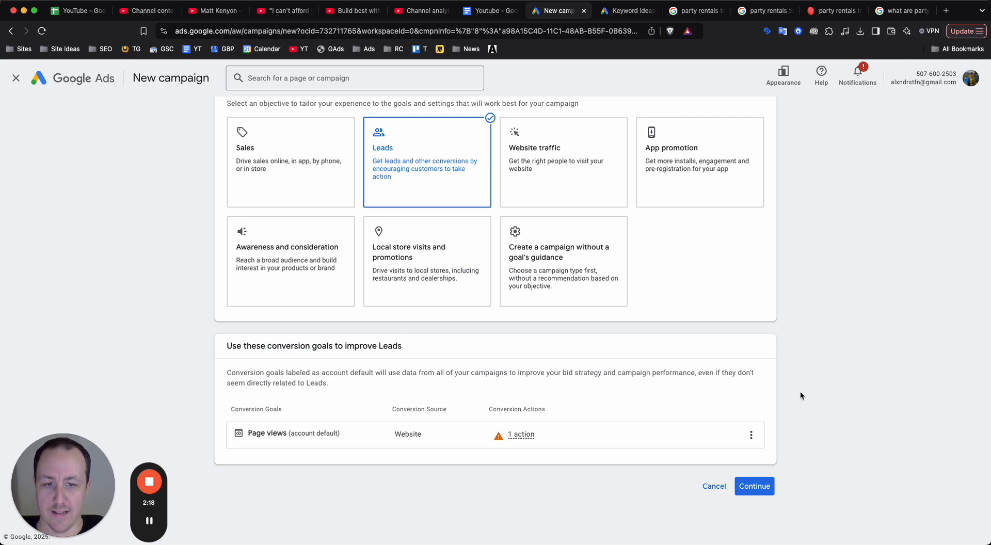
click(754, 486)
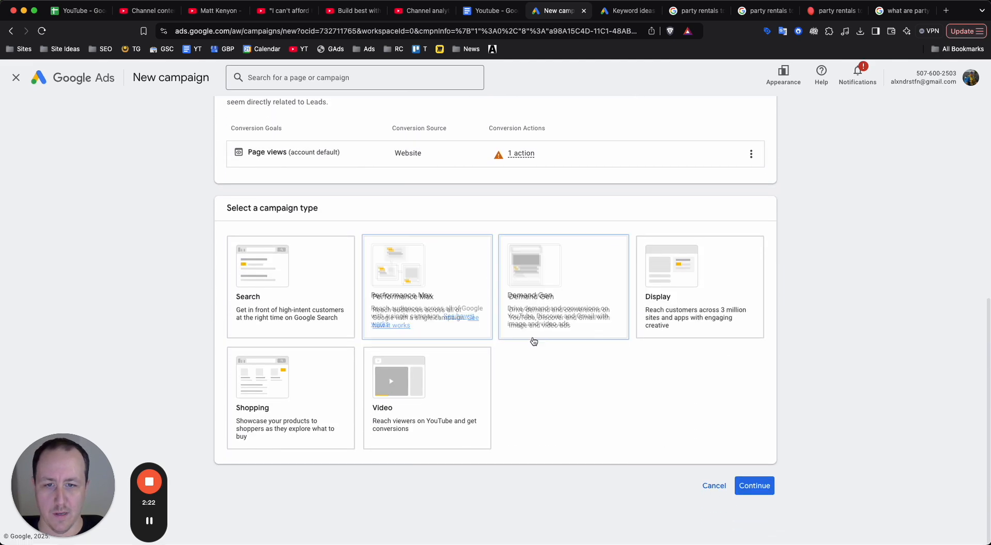
Select Search as the campaign type and look over the other available types.
click(337, 309)
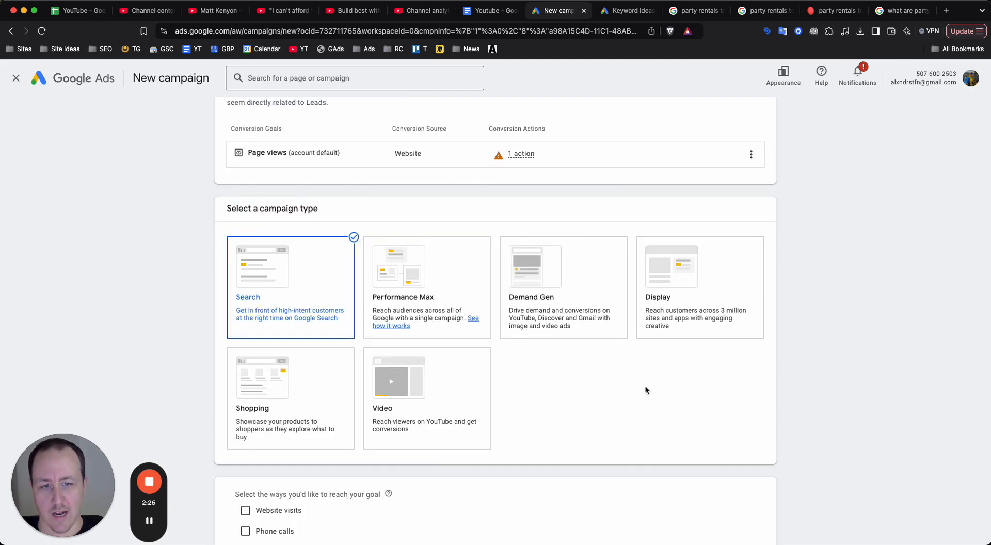
scroll(646, 387, up, 5)
scroll(642, 385, down, 1)
scroll(608, 395, down, 3)
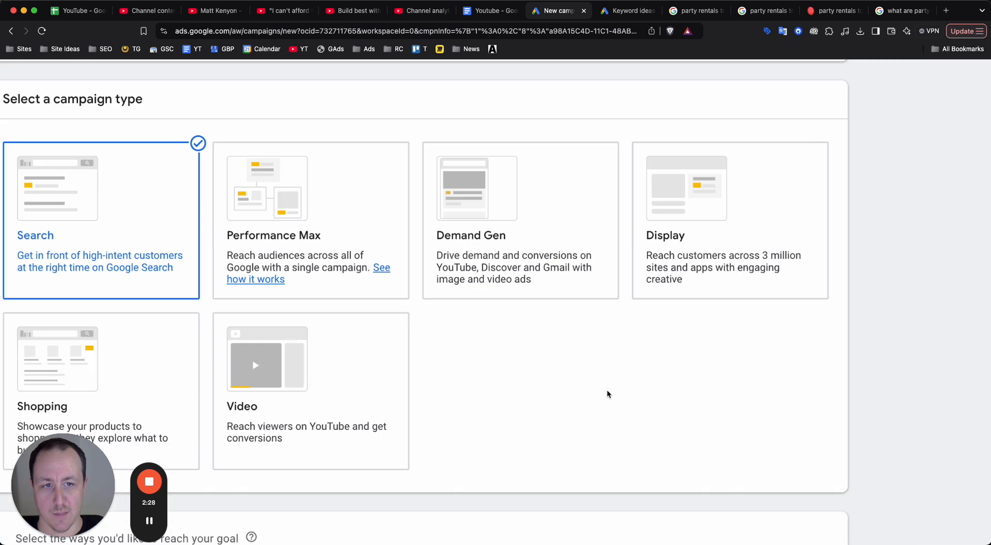
scroll(606, 394, down, 3)
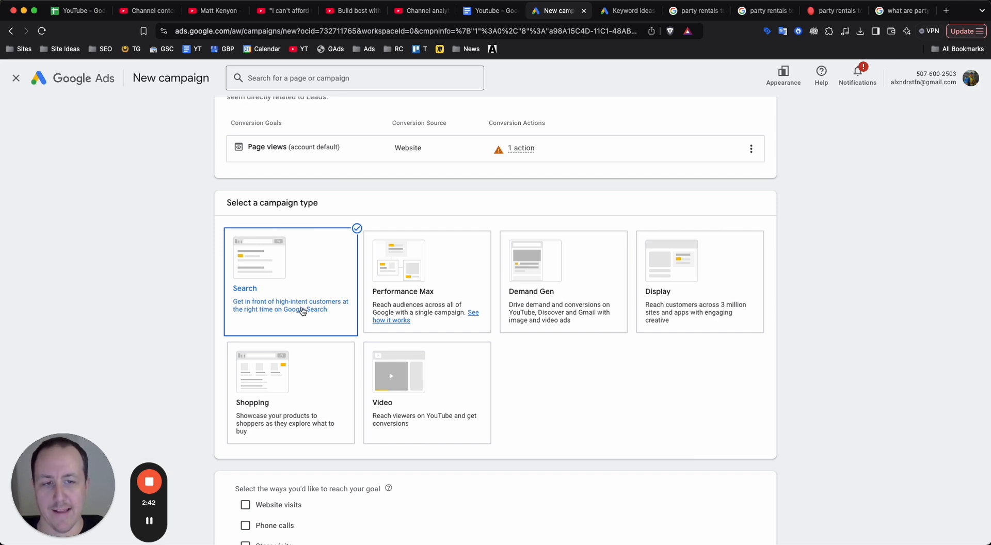
Look at the Google results for party rentals toronto and return to the new campaign's type selection.
click(692, 11)
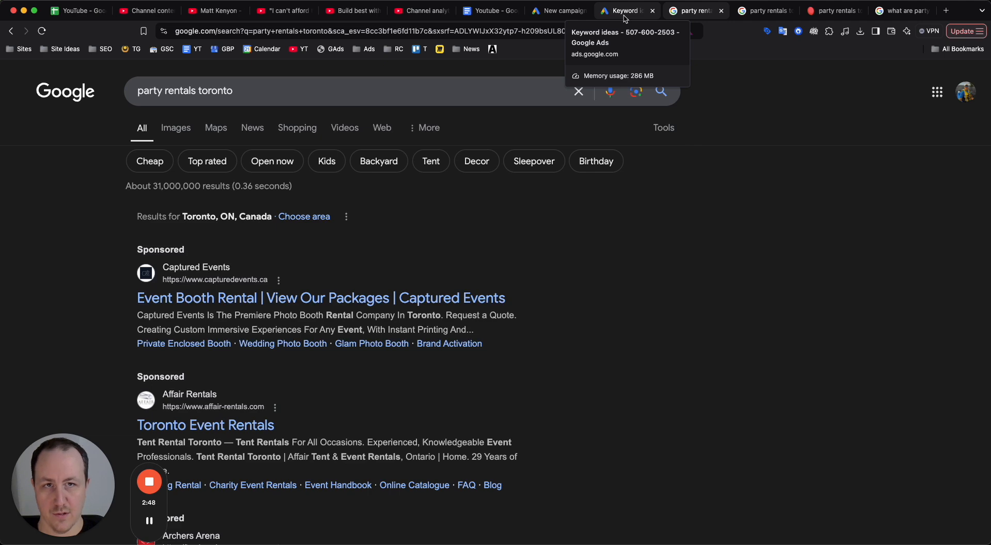
click(560, 11)
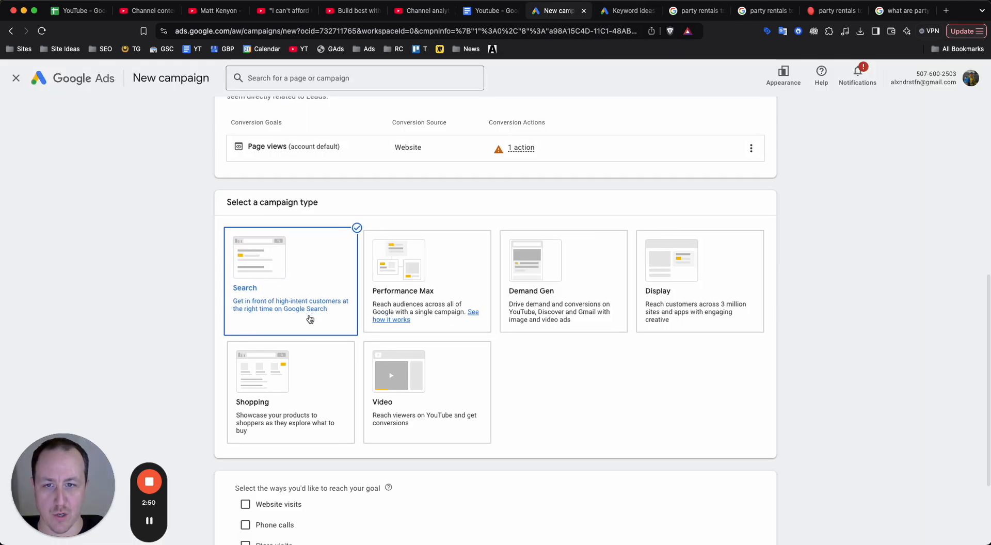
scroll(309, 319, down, 5)
scroll(304, 411, up, 5)
scroll(305, 412, down, 5)
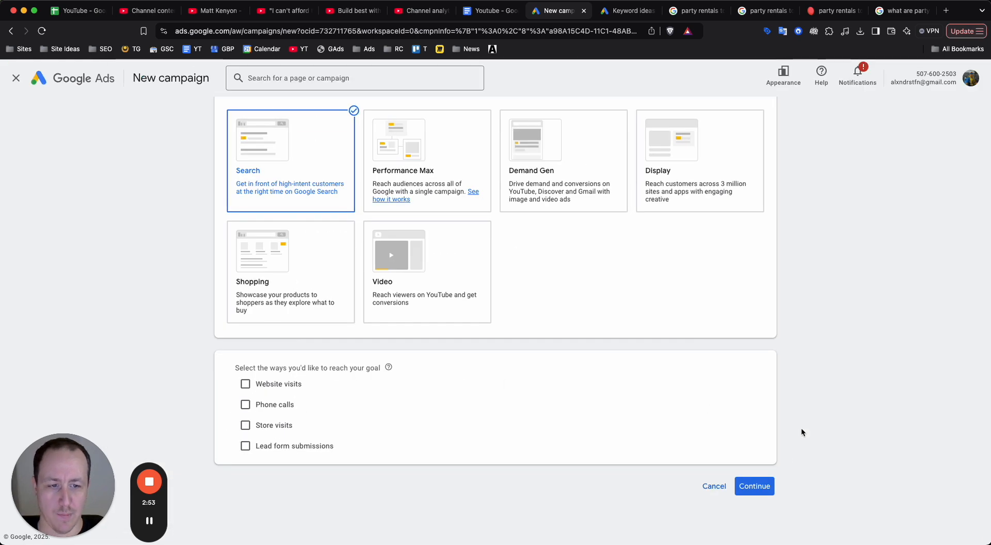
Name the campaign "Party Rentals Toronto" and start it as a new campaign instead of finishing a saved draft.
click(753, 487)
triple_click(303, 424)
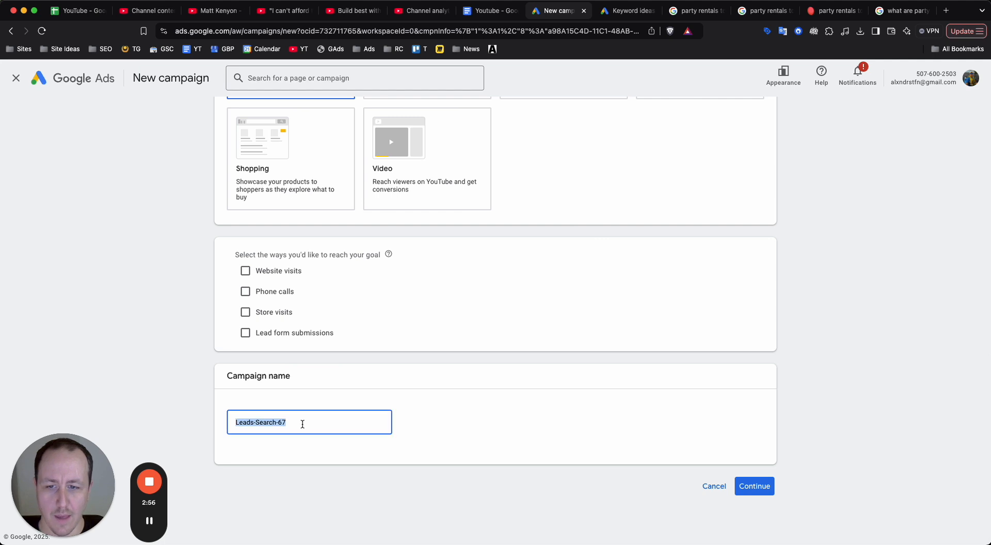
text(Party Rentals Toronto)
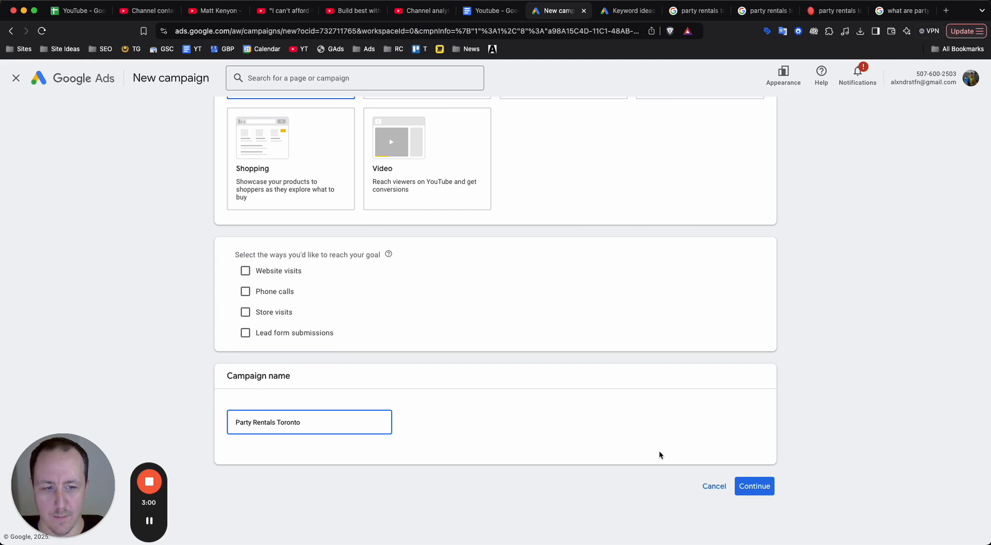
click(753, 486)
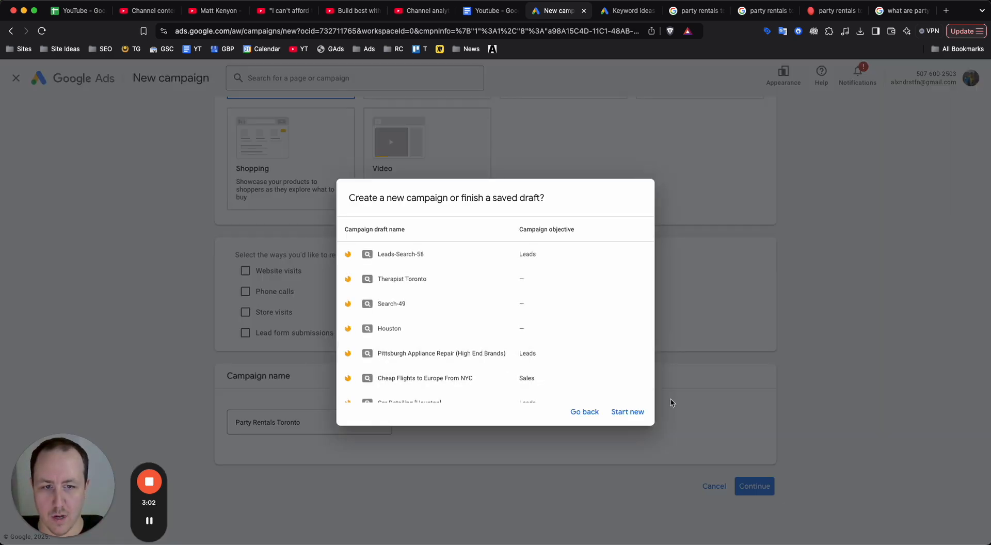
click(622, 416)
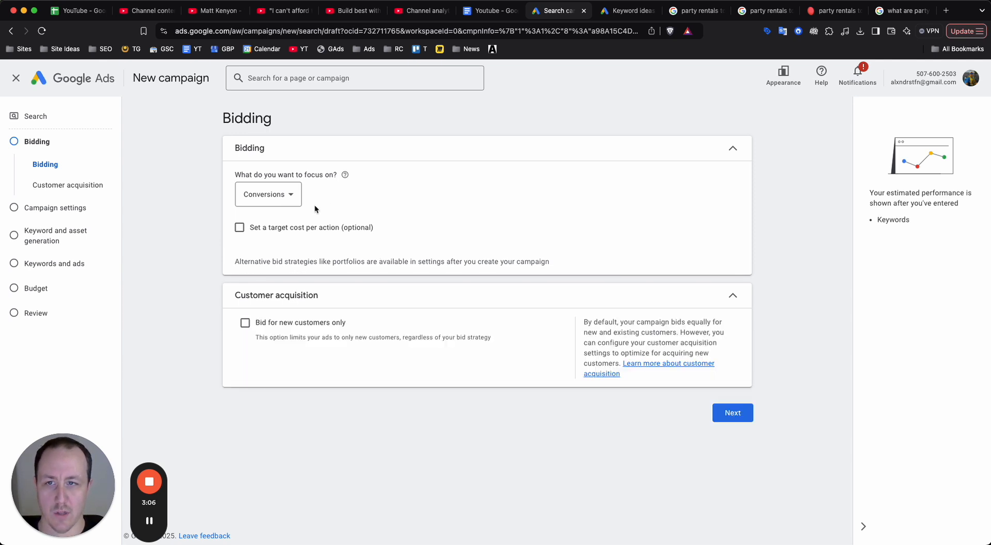
Review the available focus options for the campaign's bidding.
scroll(227, 159, up, 5)
scroll(247, 170, down, 5)
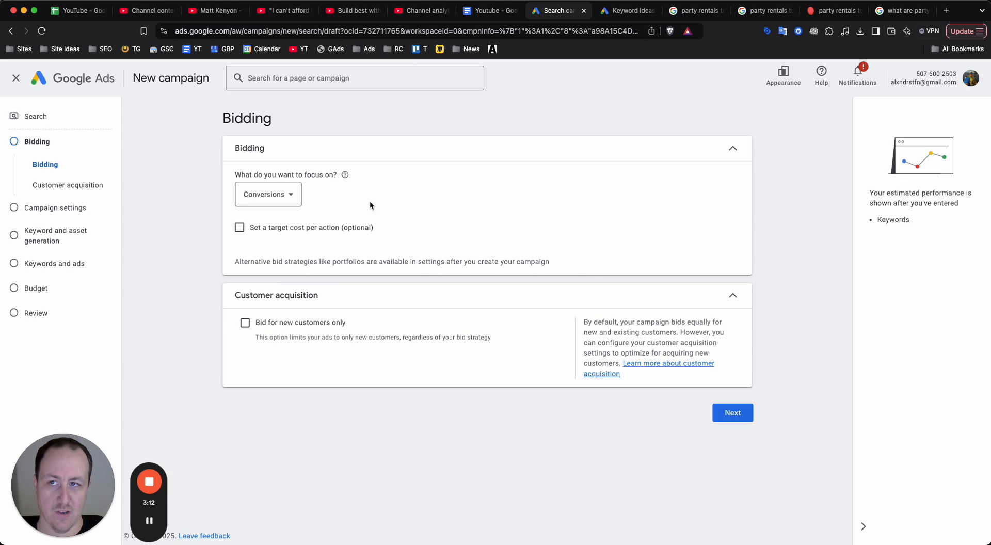
click(277, 198)
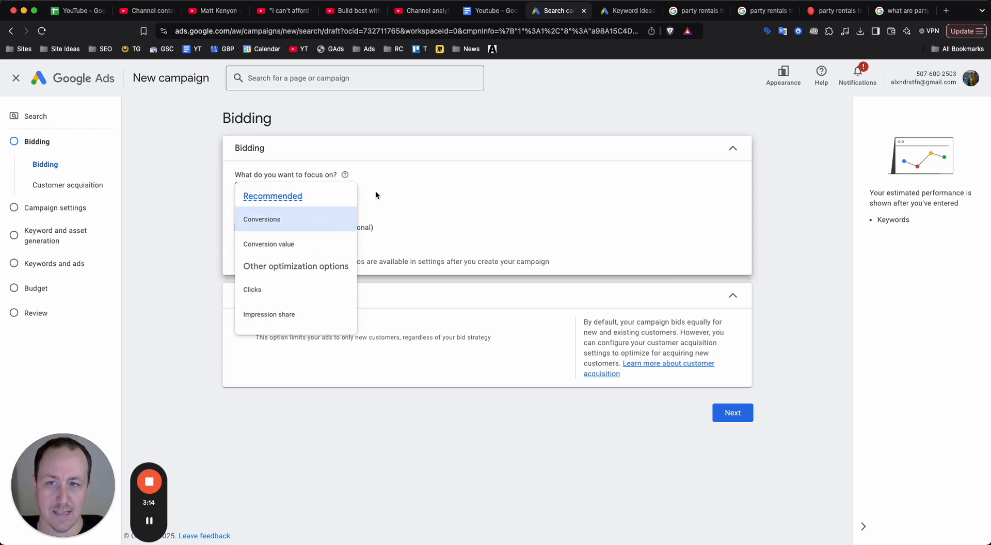
click(413, 189)
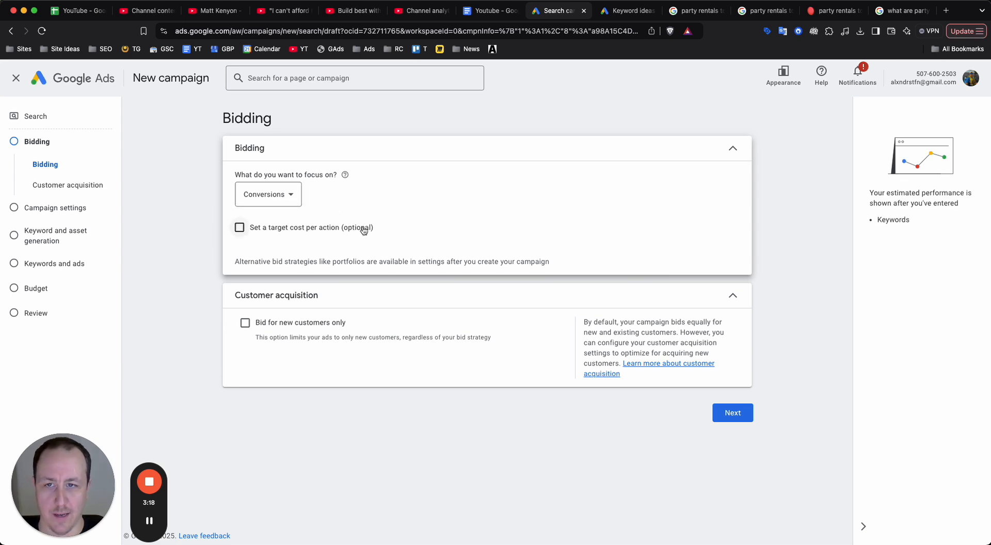
Try Clicks as the bidding focus with a maximum cost per click bid limit enabled, and return the focus to Conversions.
click(263, 192)
click(287, 294)
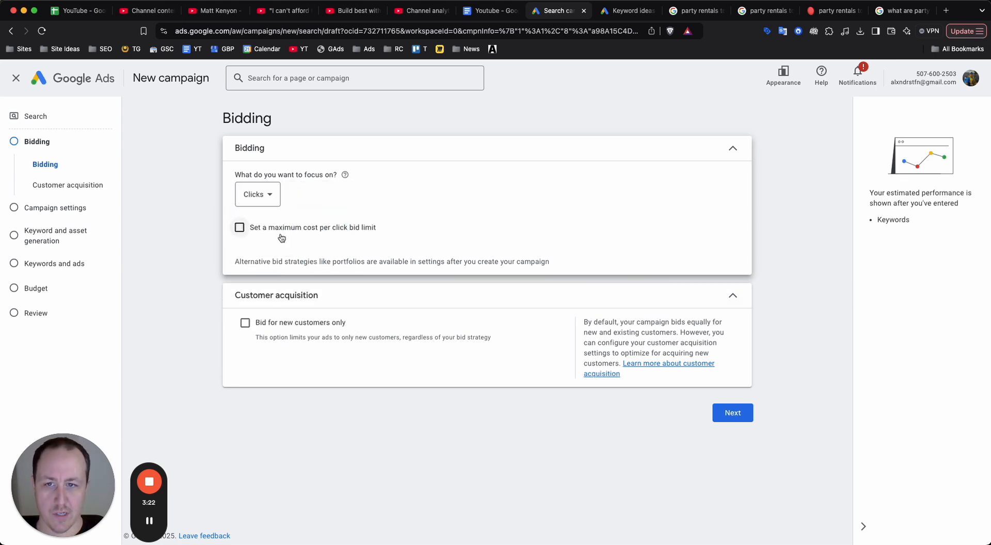
click(280, 226)
click(290, 270)
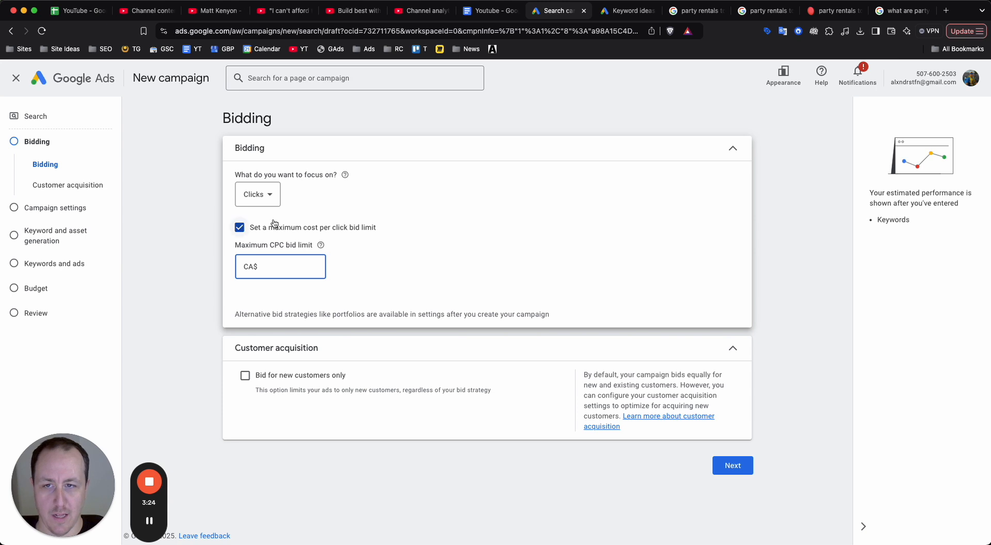
click(257, 207)
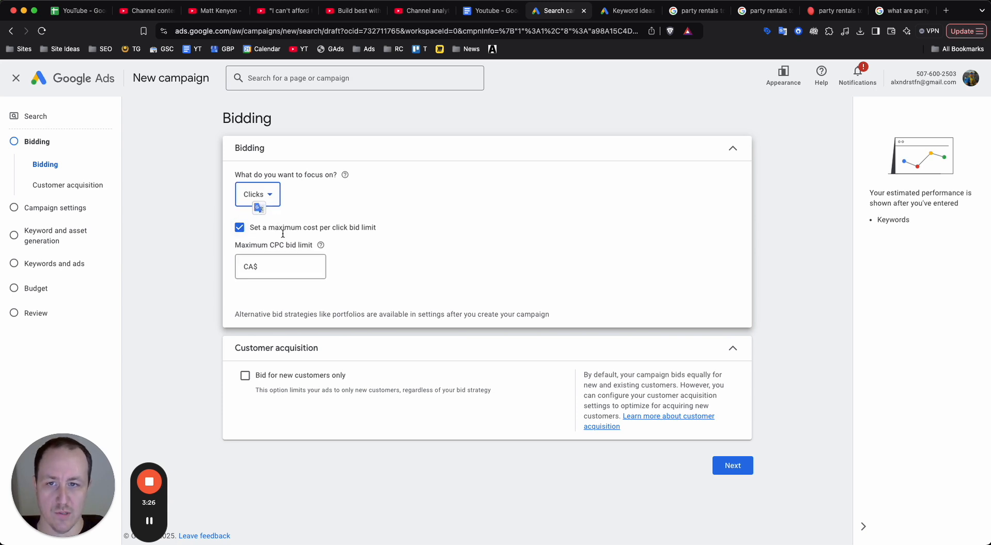
click(271, 192)
click(259, 219)
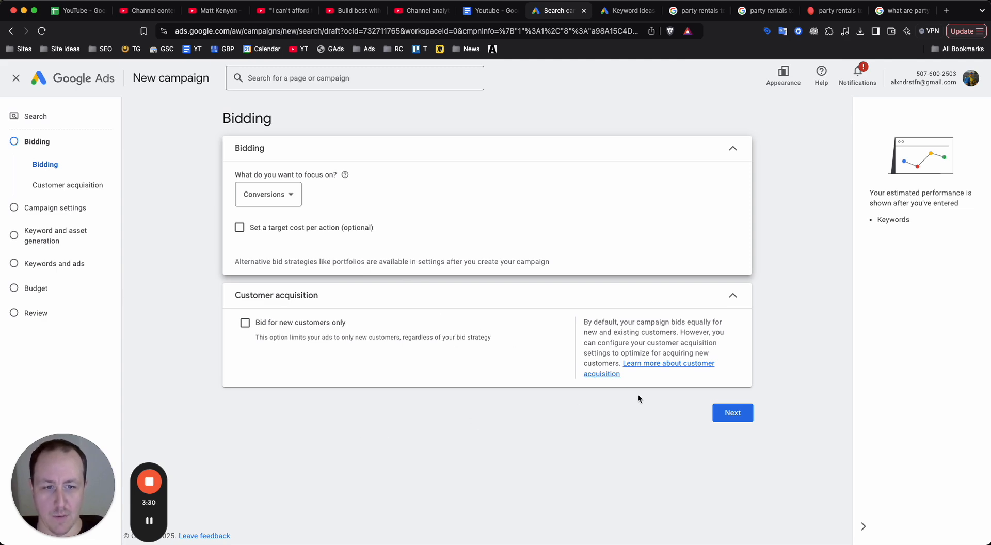
Continue to the campaign settings, turn off the Google Search Partners Network and Google Display Network, and read the network descriptions.
click(720, 419)
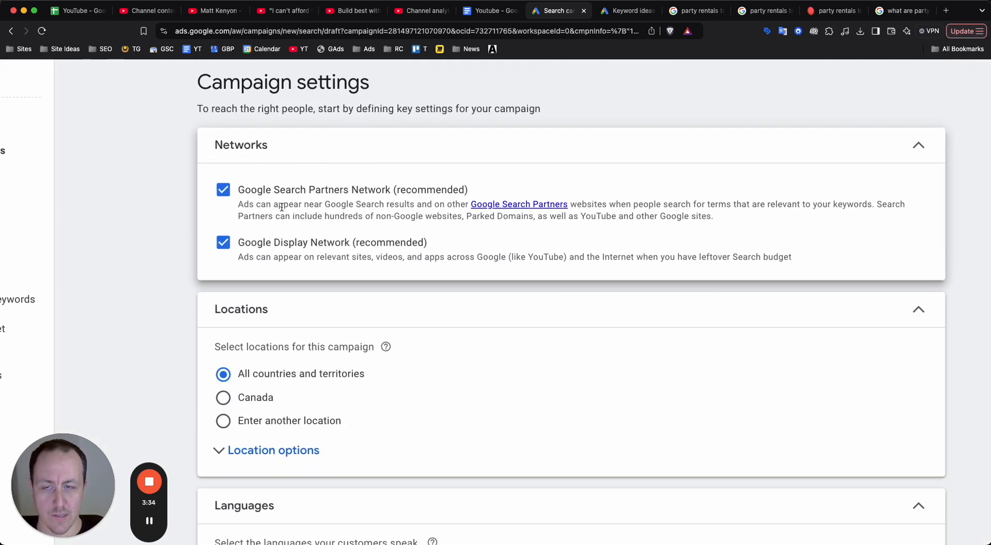
click(223, 189)
click(223, 242)
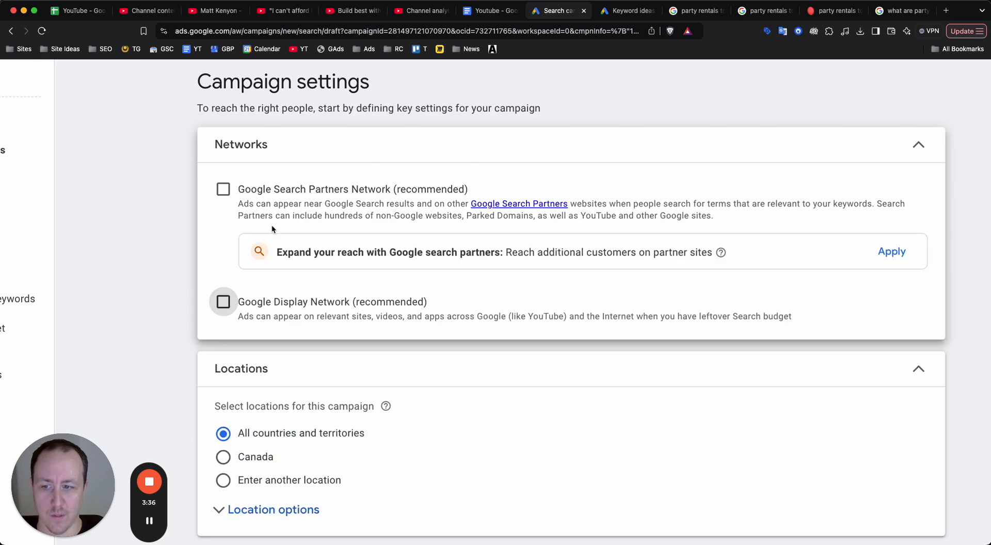
scroll(424, 203, up, 5)
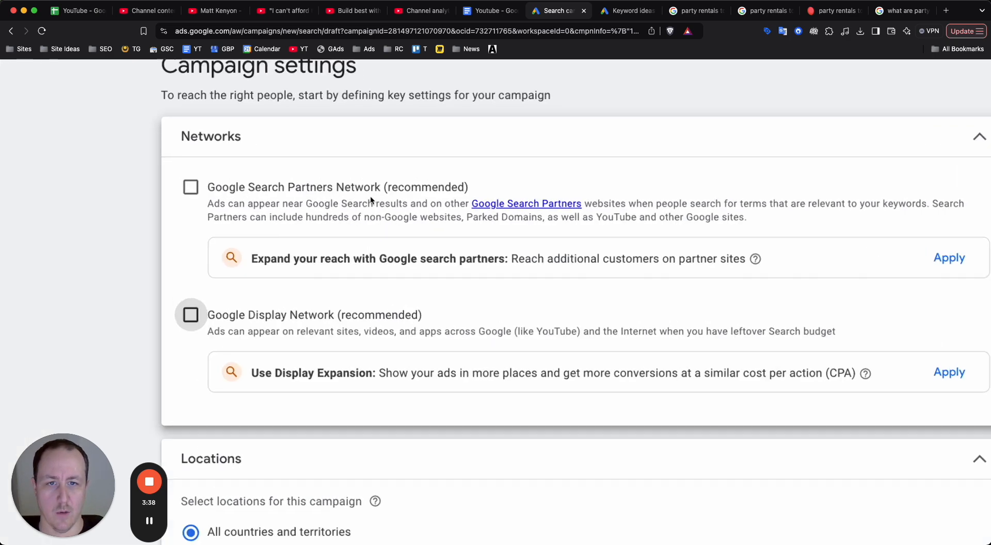
scroll(496, 204, down, 5)
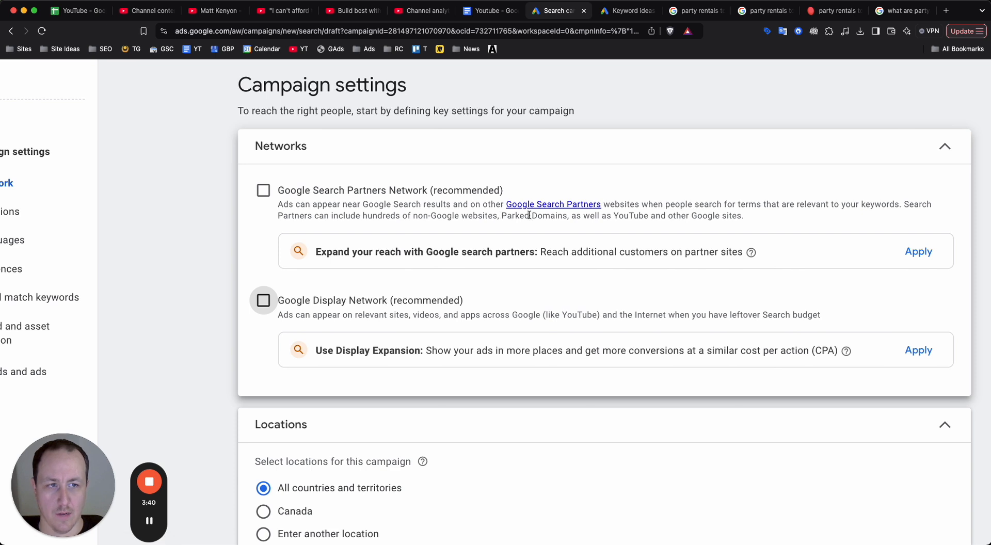
drag(414, 217, 730, 211)
click(727, 219)
scroll(686, 216, down, 5)
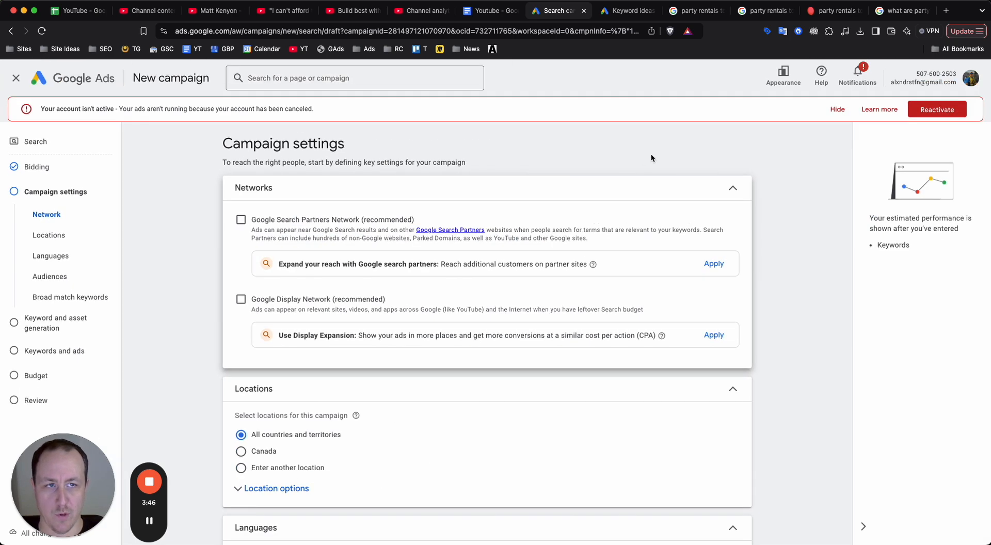
Hide the inactive account notice above the campaign settings.
click(837, 109)
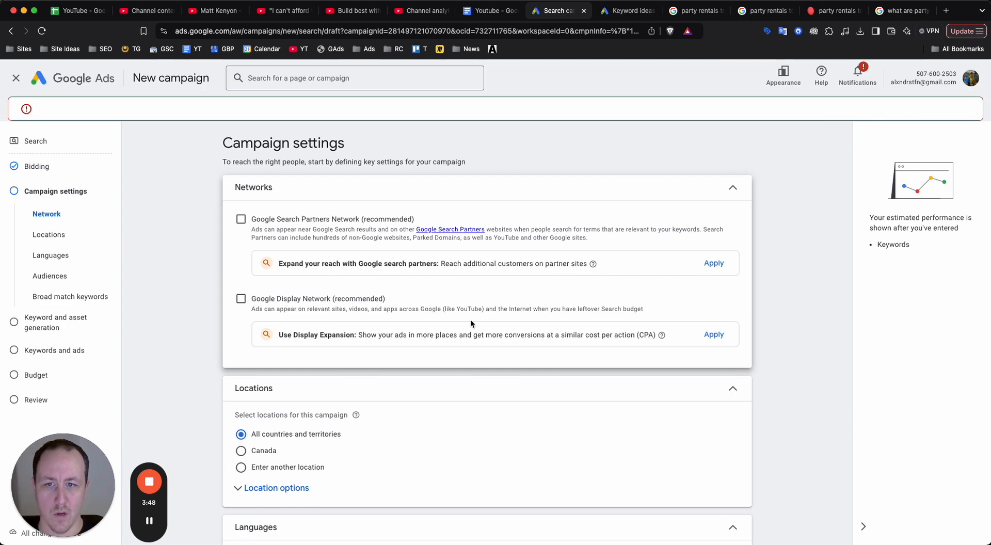
scroll(312, 315, up, 5)
scroll(313, 315, down, 5)
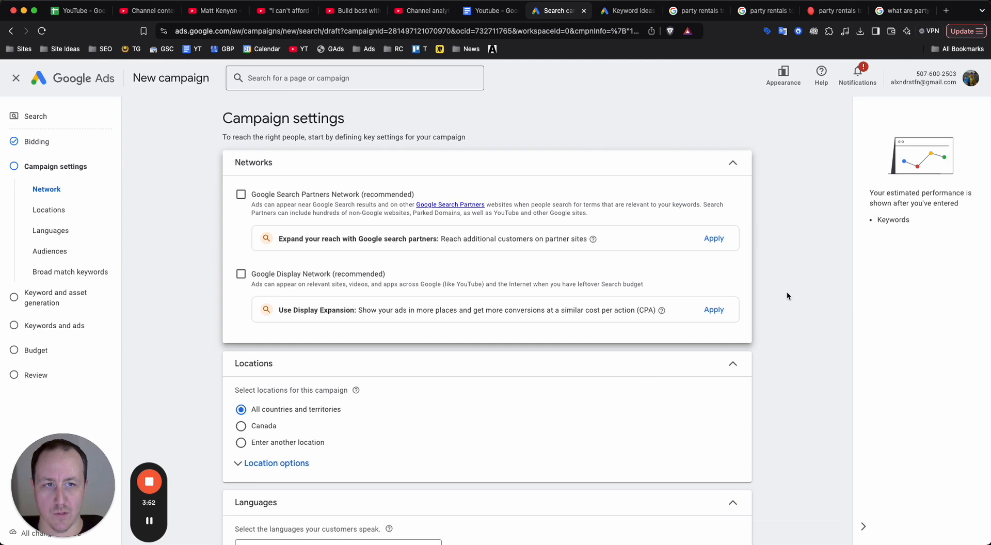
Expand the location options and include only people in or regularly in the included locations (Presence).
scroll(464, 289, down, 4)
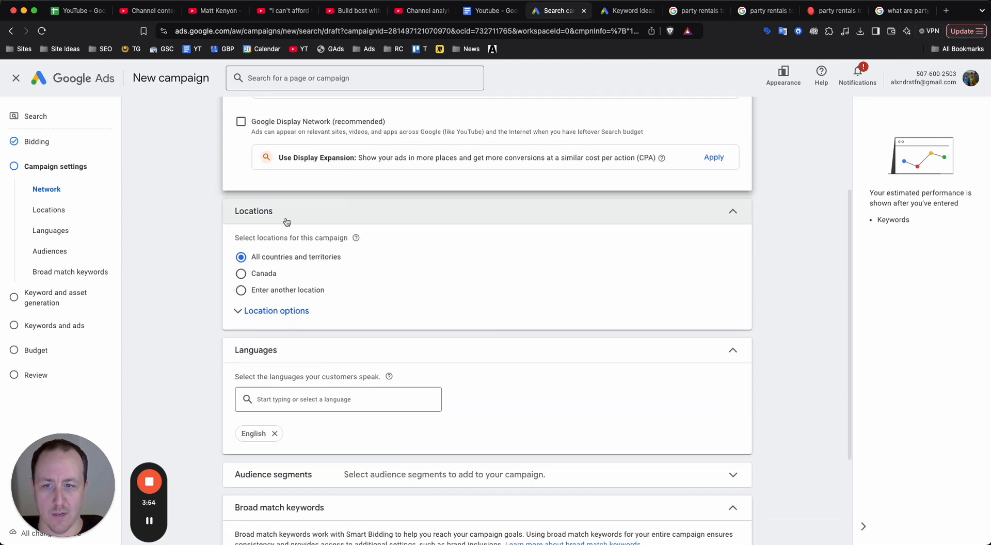
click(242, 279)
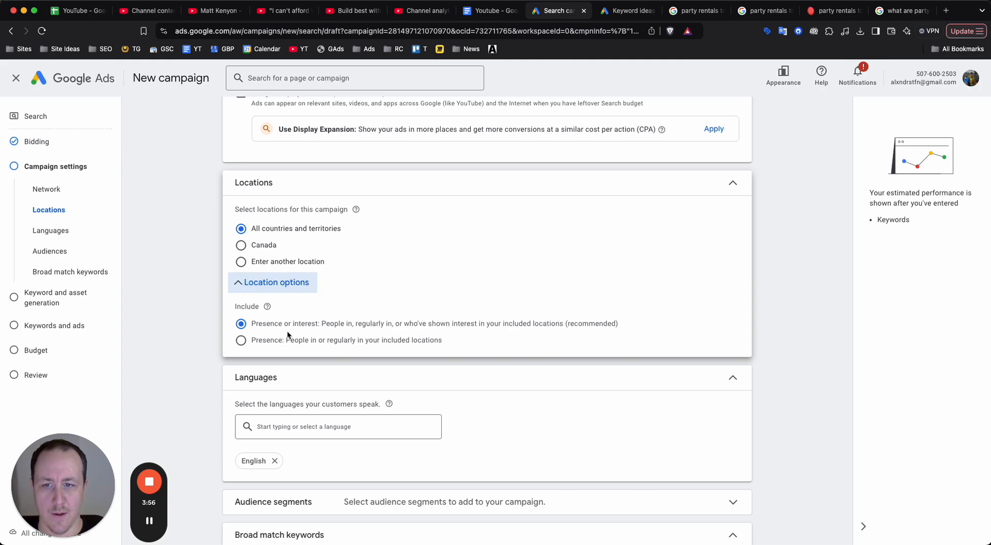
click(278, 341)
scroll(299, 340, up, 5)
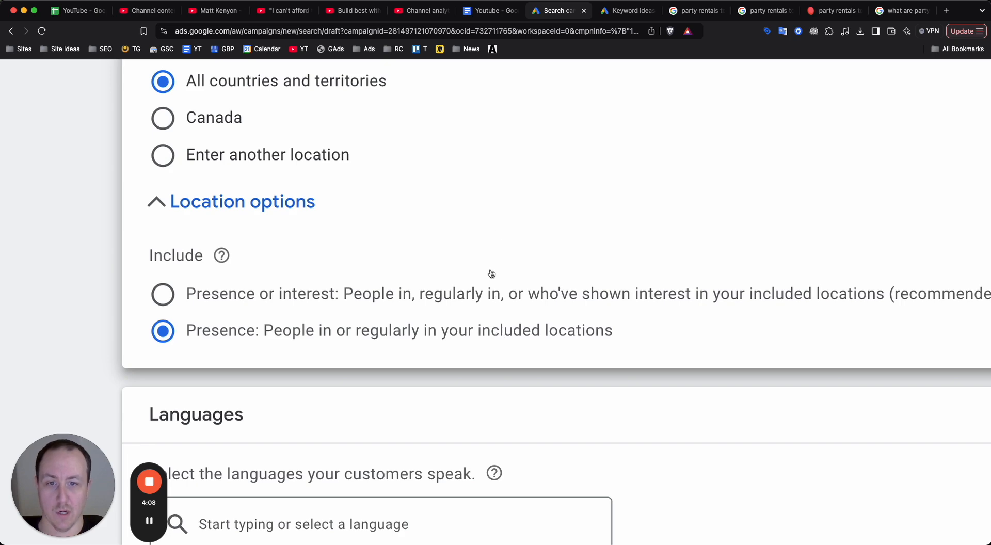
scroll(512, 182, down, 5)
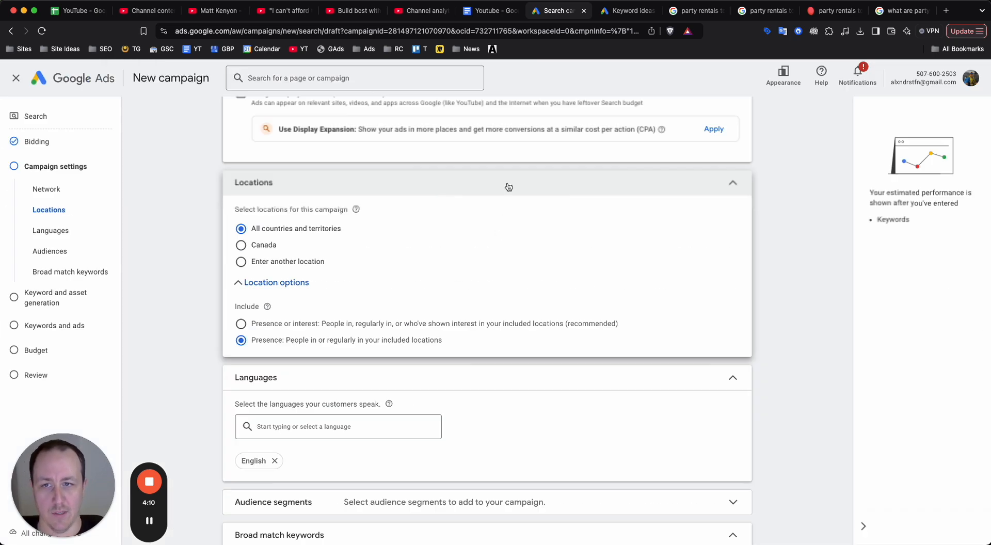
Choose to enter another location and include the city of Toronto, Ontario, Canada as a target.
click(258, 265)
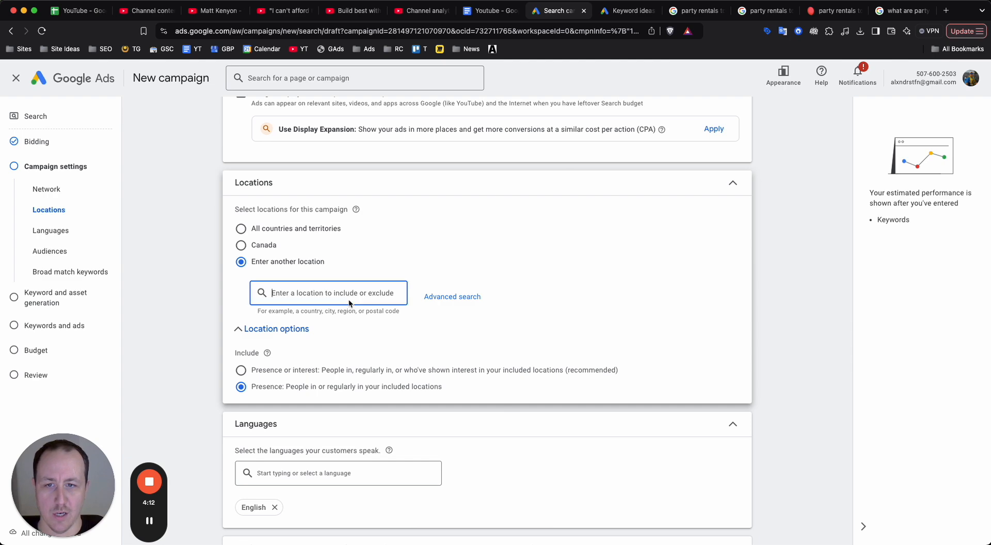
text(Toronto)
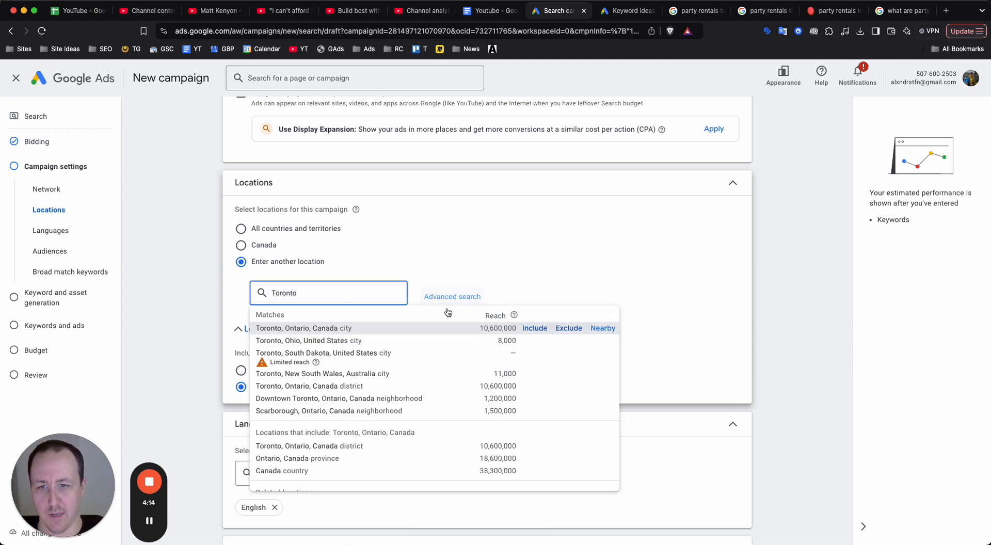
click(531, 329)
Open the advanced location search and add a 20 mi radius target around Toronto, ON.
click(449, 340)
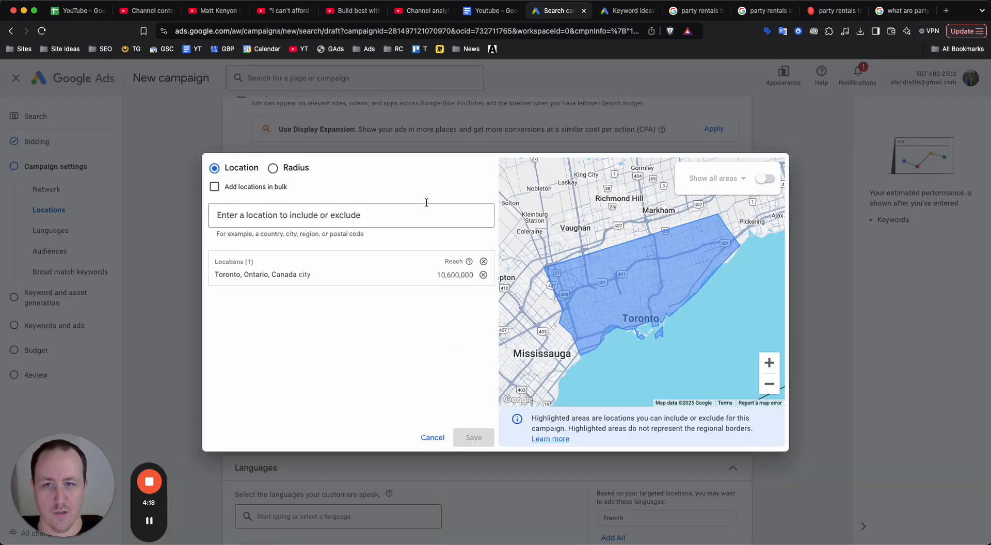
click(302, 164)
click(360, 212)
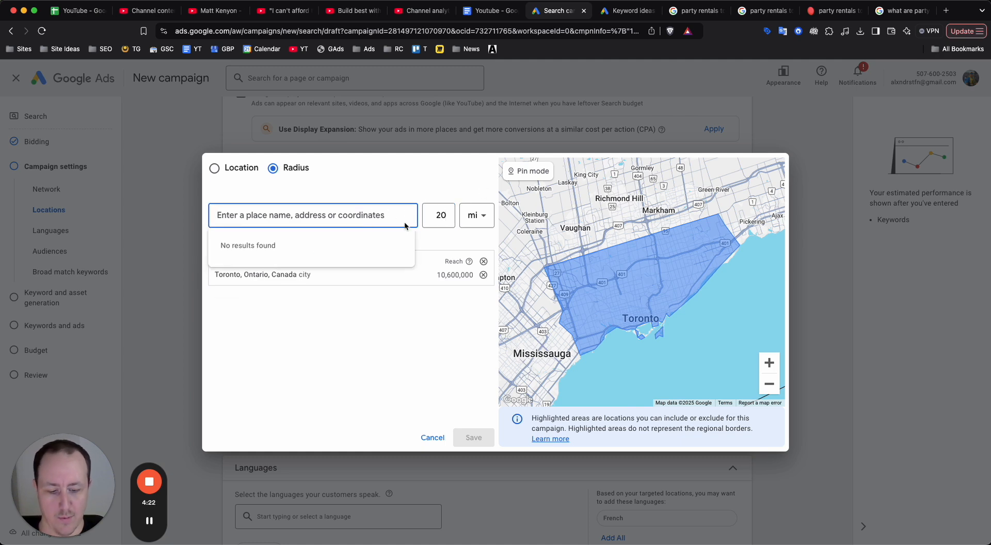
text(toronto)
key(Return)
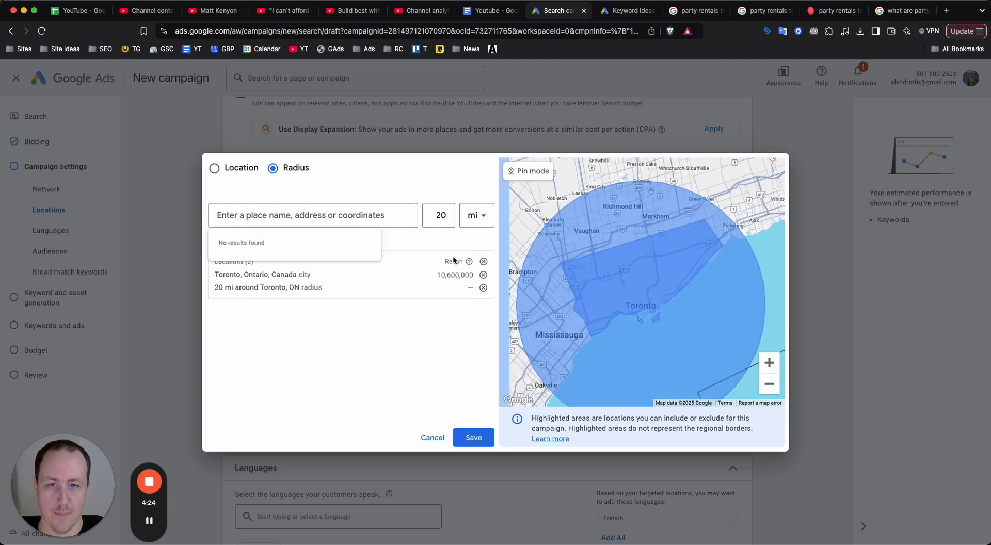
Set the Toronto radius target to 10 mi and remove it from the location list.
click(451, 218)
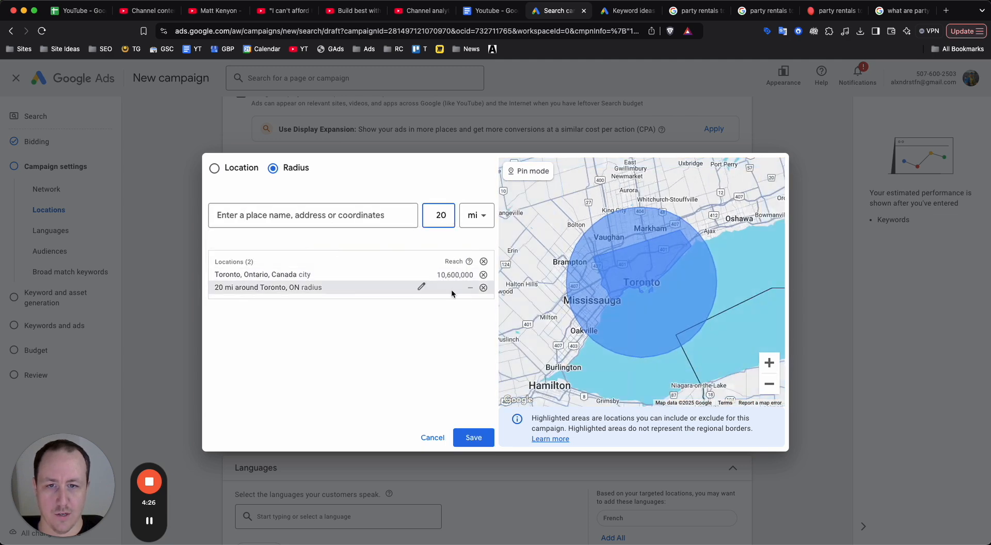
click(420, 287)
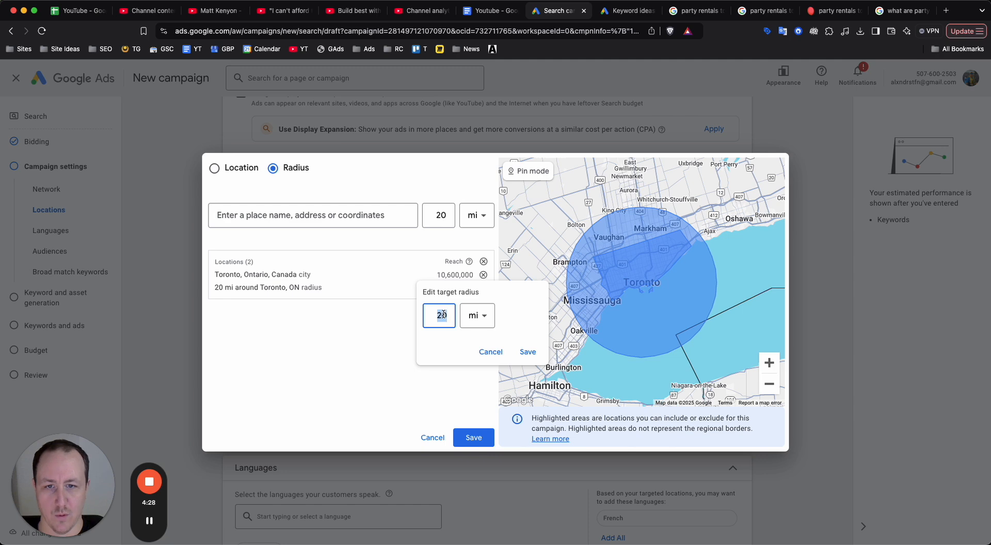
click(527, 352)
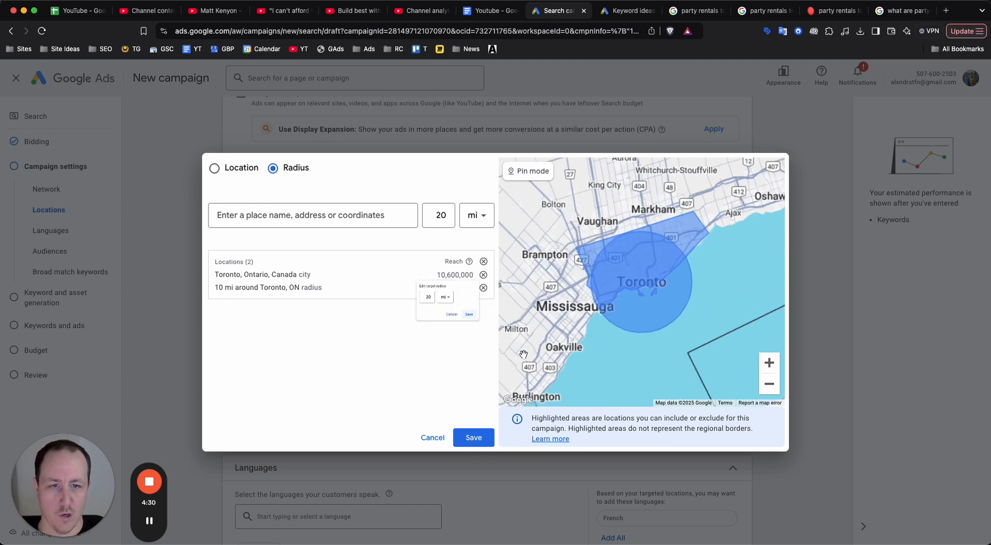
click(483, 287)
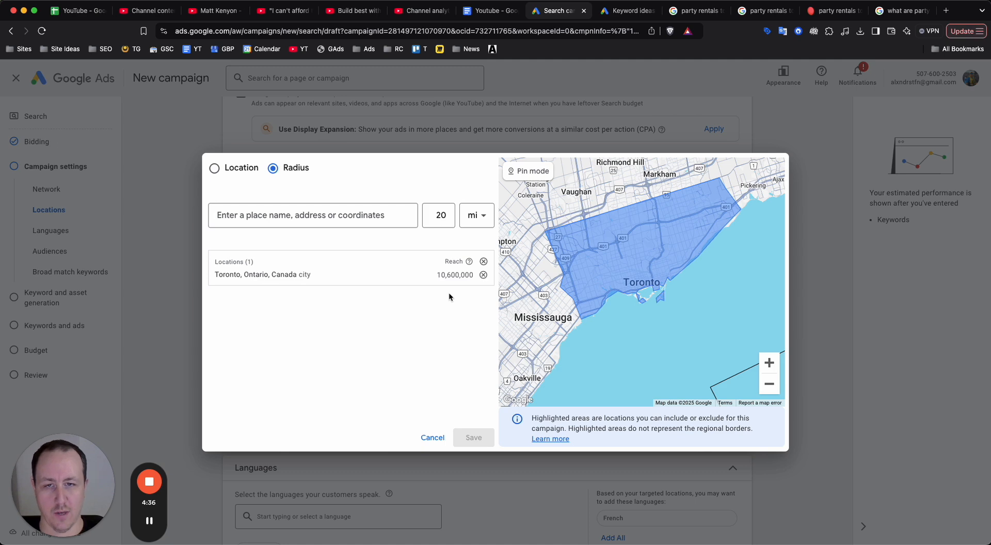
scroll(548, 289, down, 3)
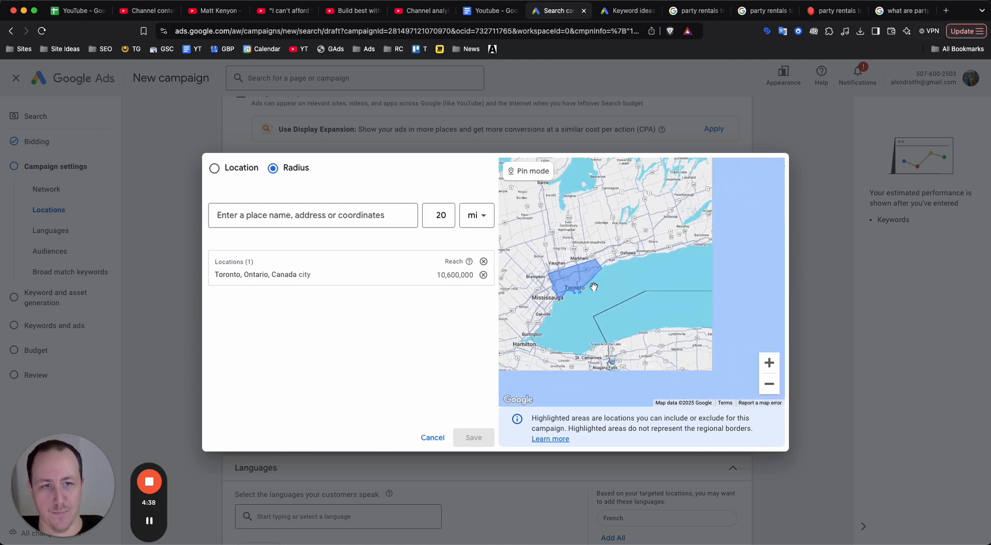
Examine the highlighted Toronto target area and its surroundings on the map, and close the advanced location search without saving.
scroll(688, 279, up, 3)
scroll(688, 279, up, 3)
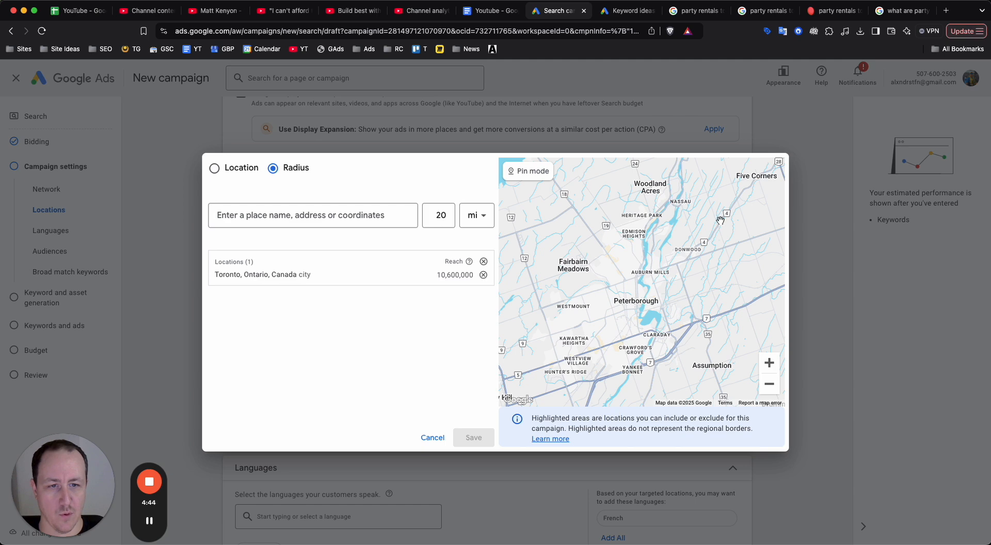
scroll(655, 301, down, 3)
drag(588, 340, 757, 212)
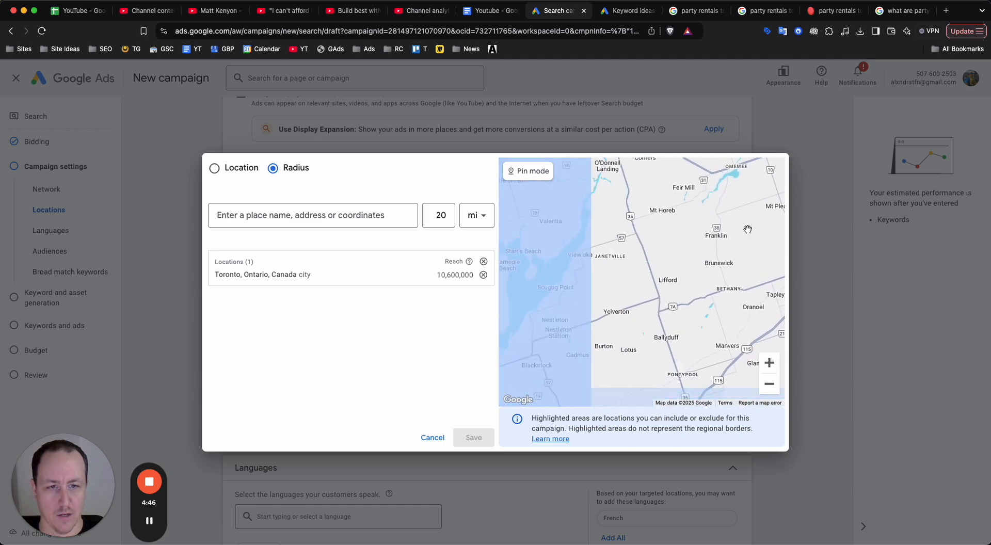
scroll(725, 325, down, 3)
drag(692, 373, 723, 305)
drag(749, 264, 775, 183)
mouse_move(699, 323)
mouse_down()
mouse_move(619, 388)
mouse_move(599, 431)
mouse_move(697, 310)
mouse_up()
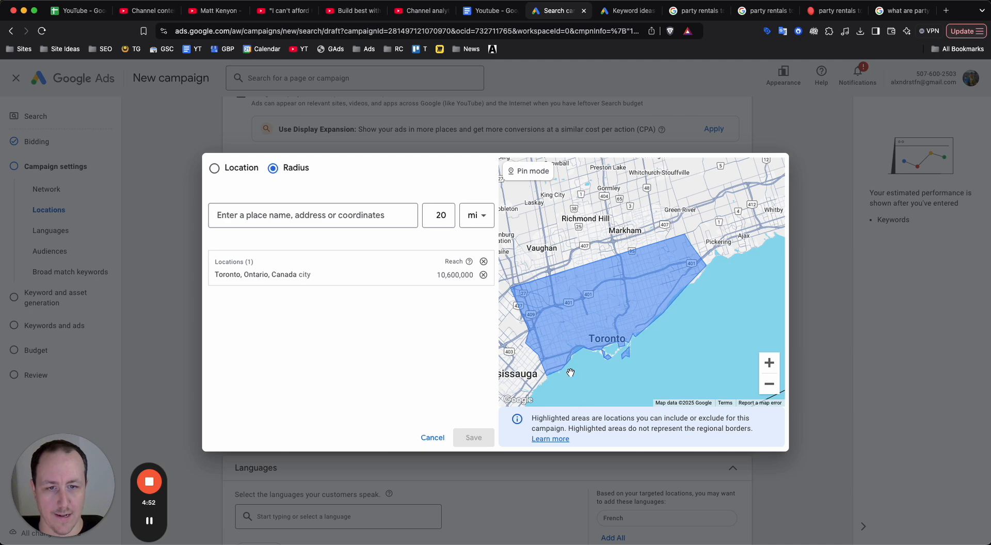
scroll(593, 356, down, 3)
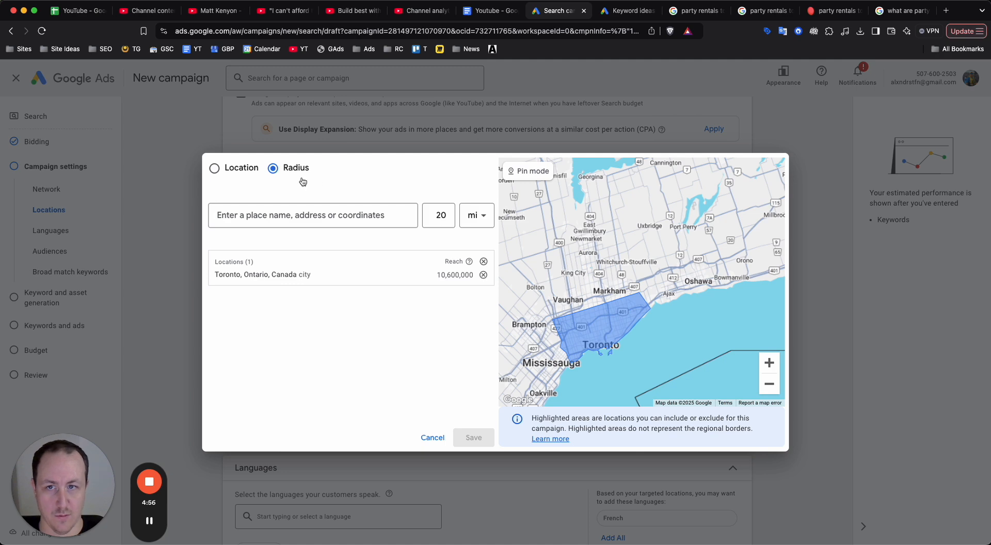
click(448, 439)
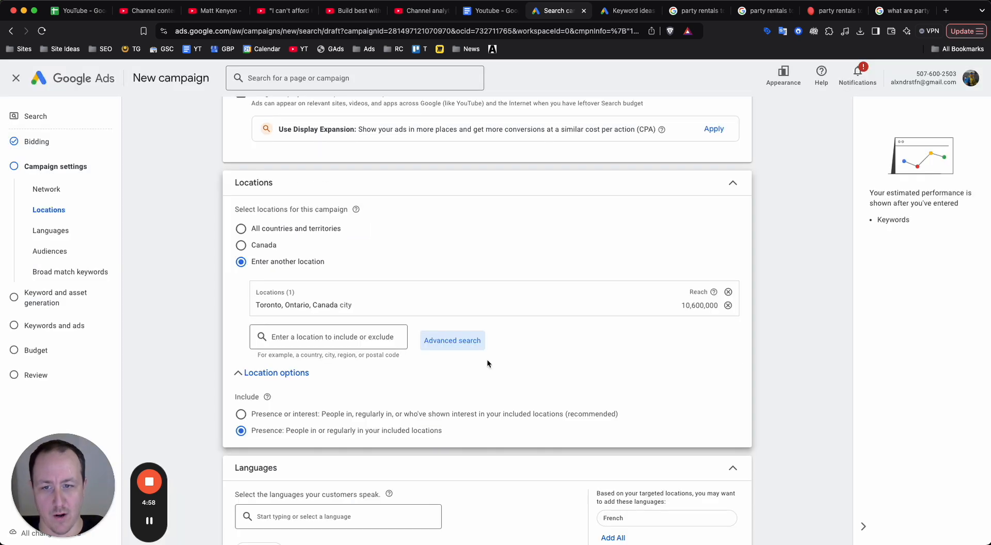
Expand the additional campaign settings and set ad rotation to "Do not optimize: Rotate ads indefinitely".
scroll(488, 359, down, 5)
scroll(396, 286, down, 1)
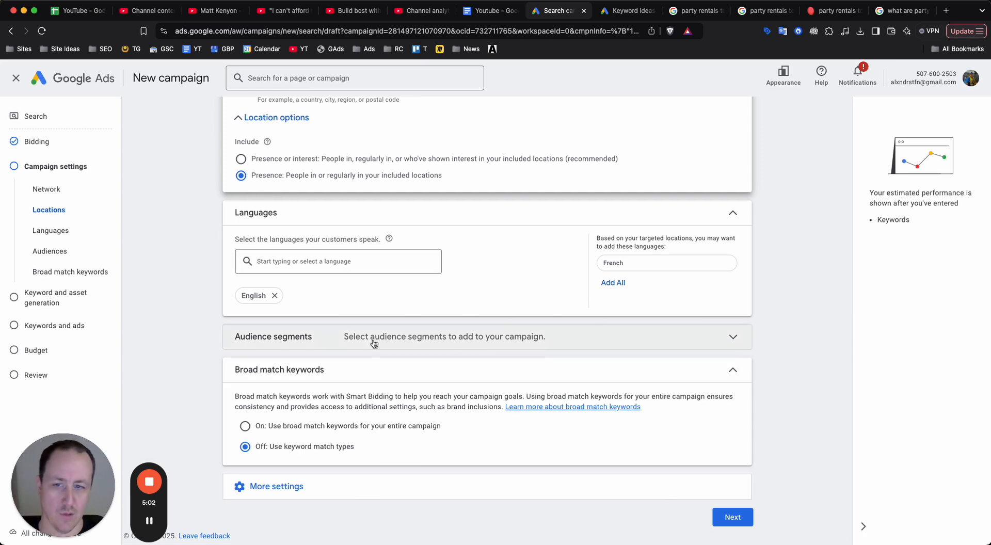
click(277, 488)
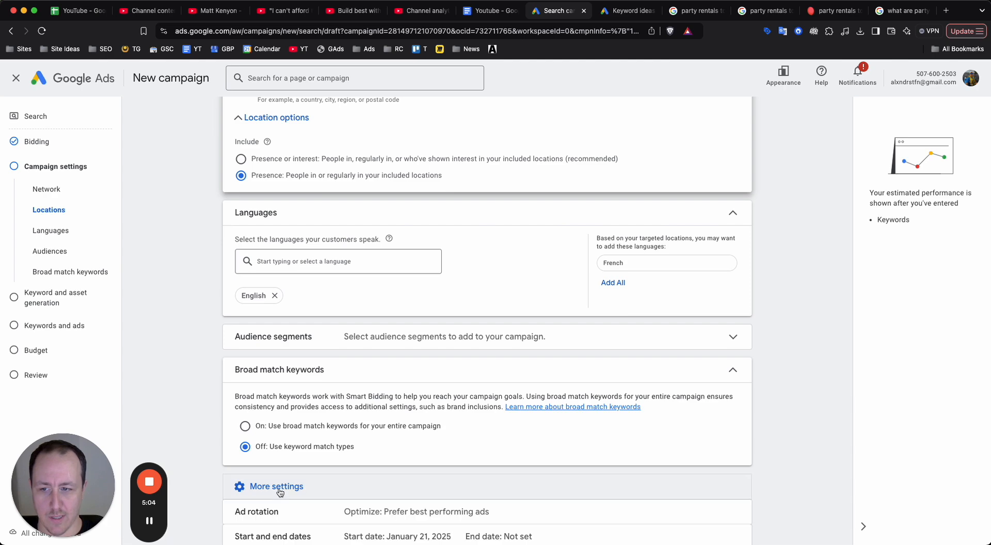
scroll(356, 346, down, 3)
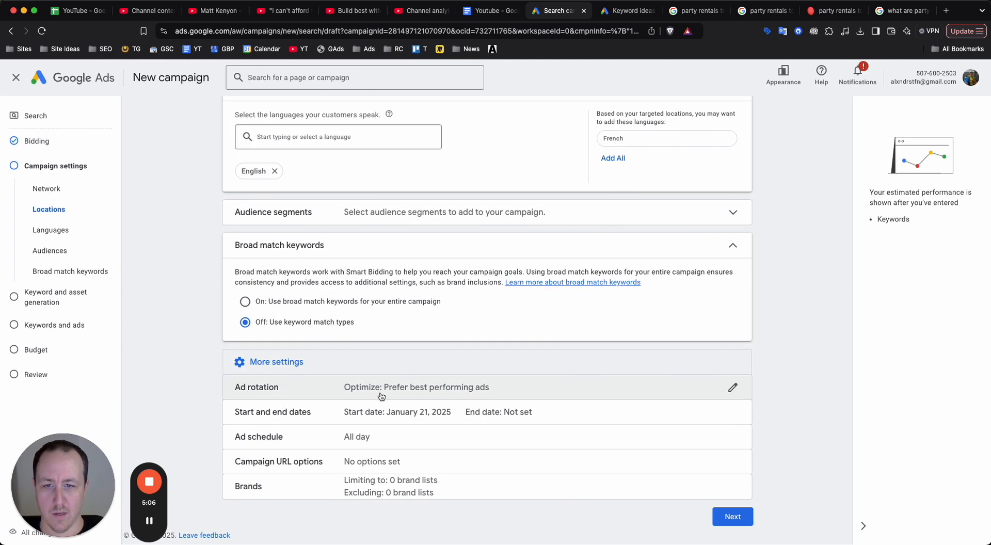
click(348, 326)
scroll(355, 371, down, 2)
click(253, 413)
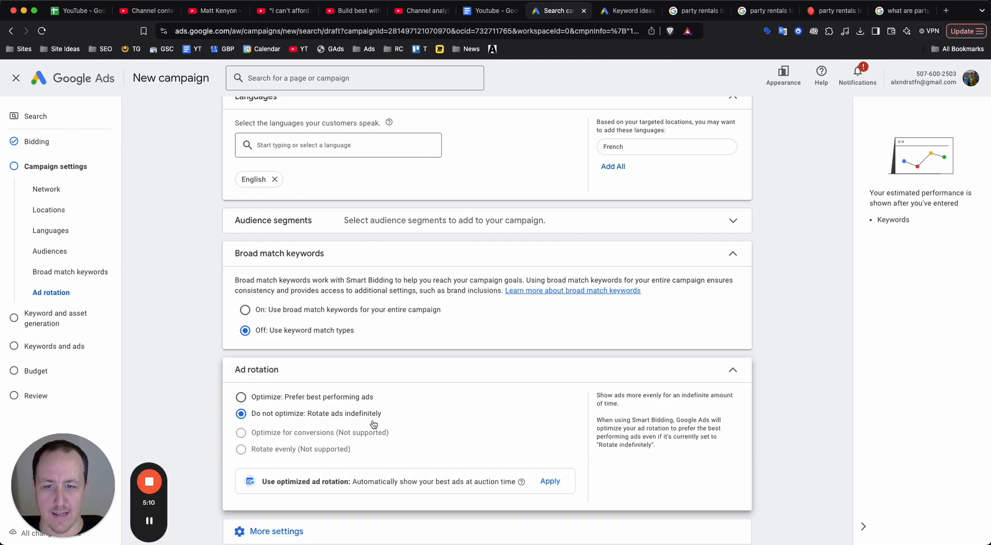
scroll(343, 419, up, 5)
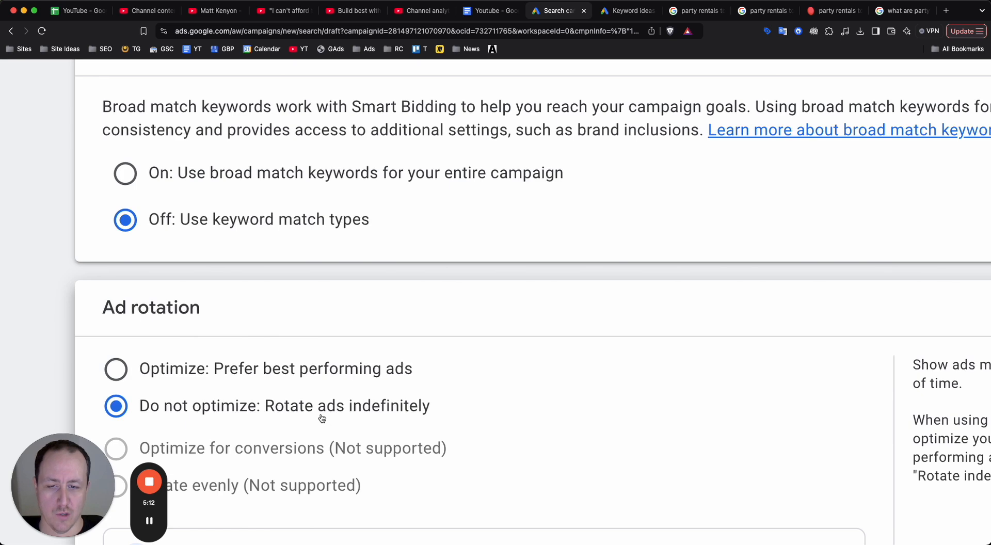
scroll(322, 416, down, 5)
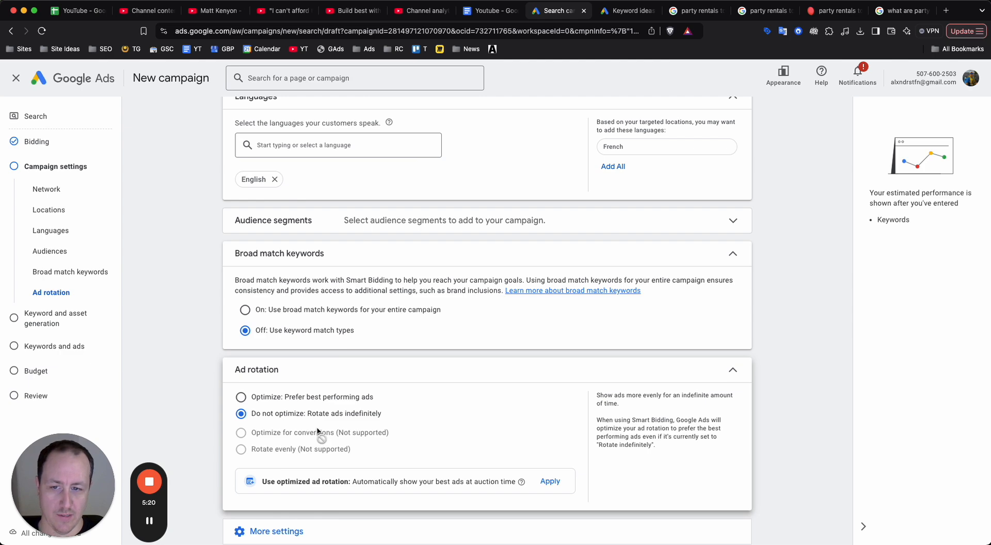
click(149, 521)
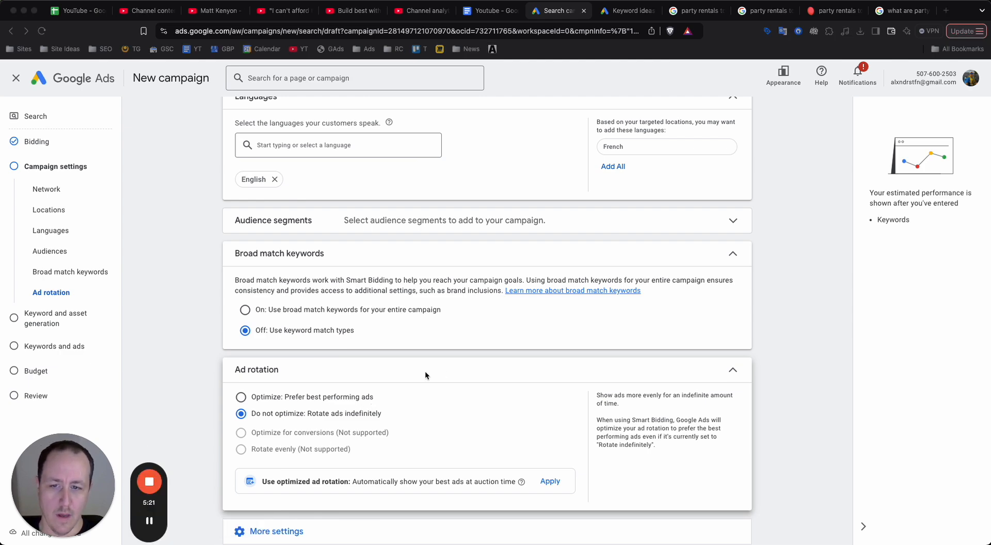
click(717, 370)
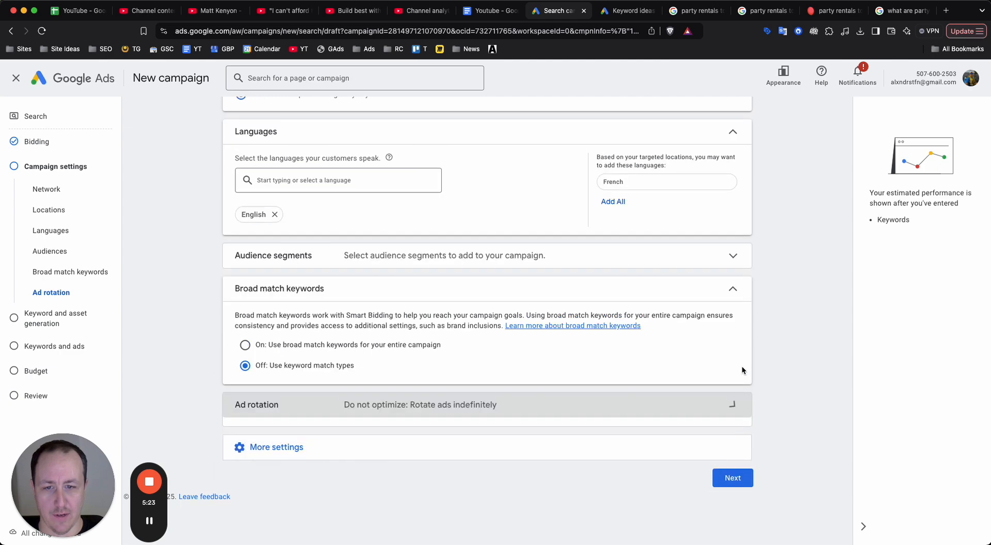
Set the ad schedule to Mondays - Fridays from 09:00 to 17:00.
scroll(397, 407, down, 2)
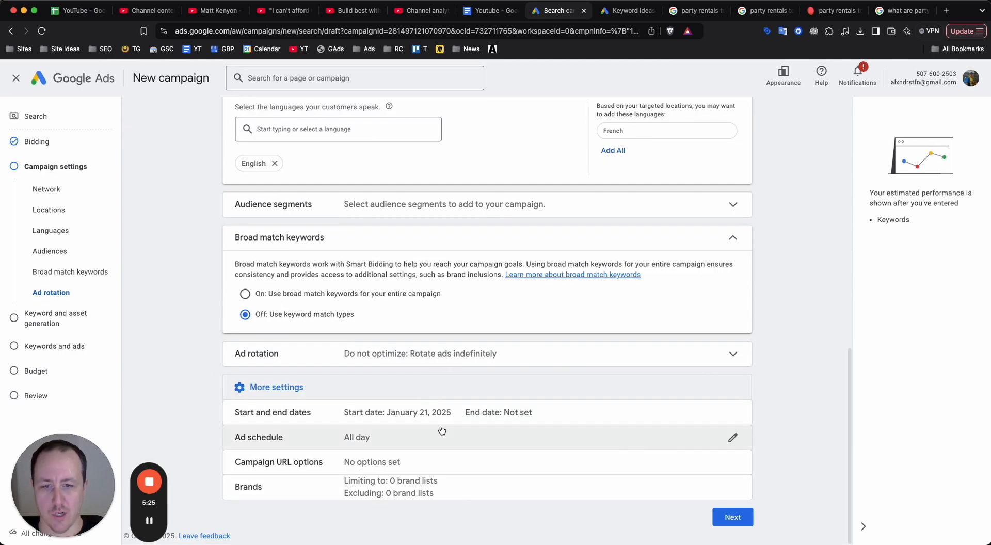
click(415, 442)
click(274, 388)
click(271, 239)
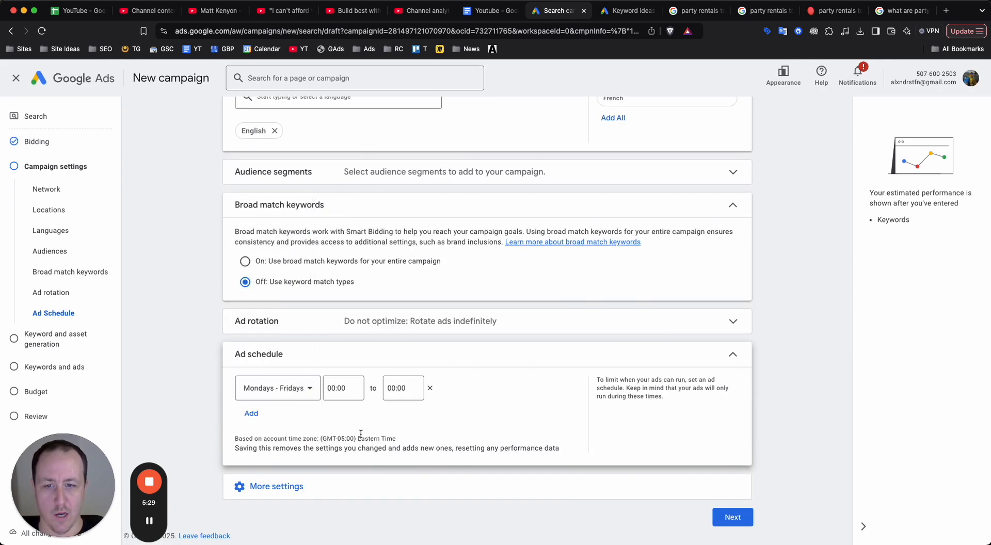
click(344, 387)
scroll(340, 354, down, 10)
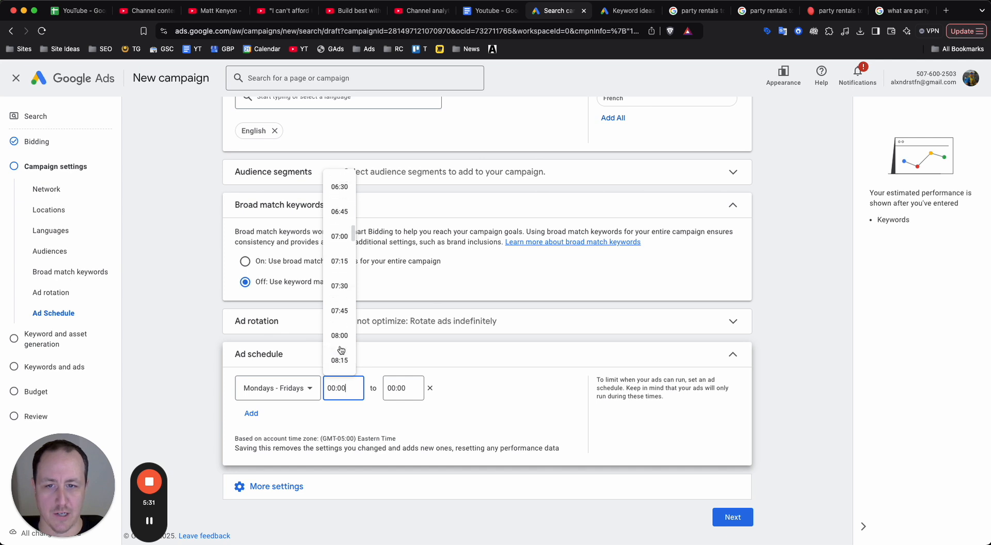
click(339, 307)
click(398, 388)
scroll(408, 341, down, 10)
scroll(409, 346, down, 15)
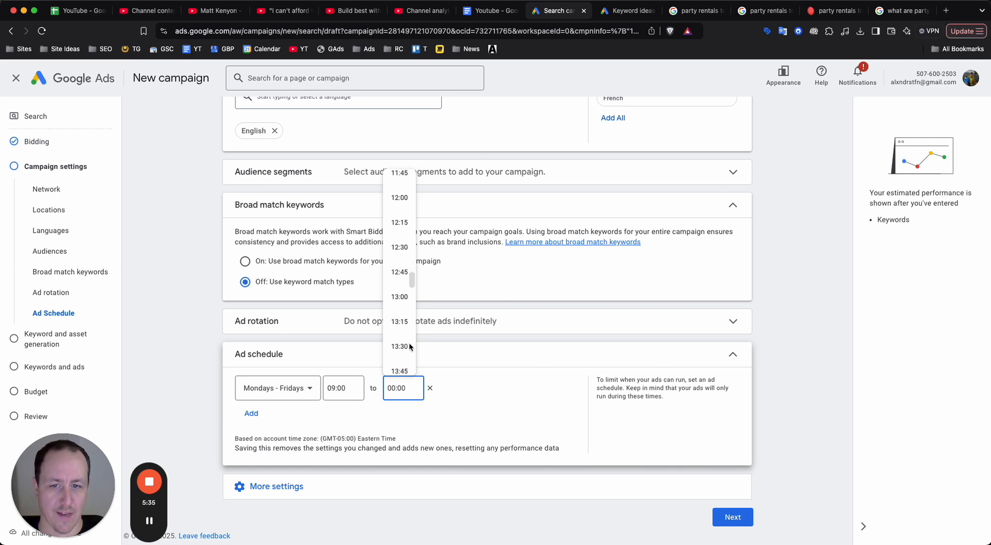
scroll(409, 344, up, 5)
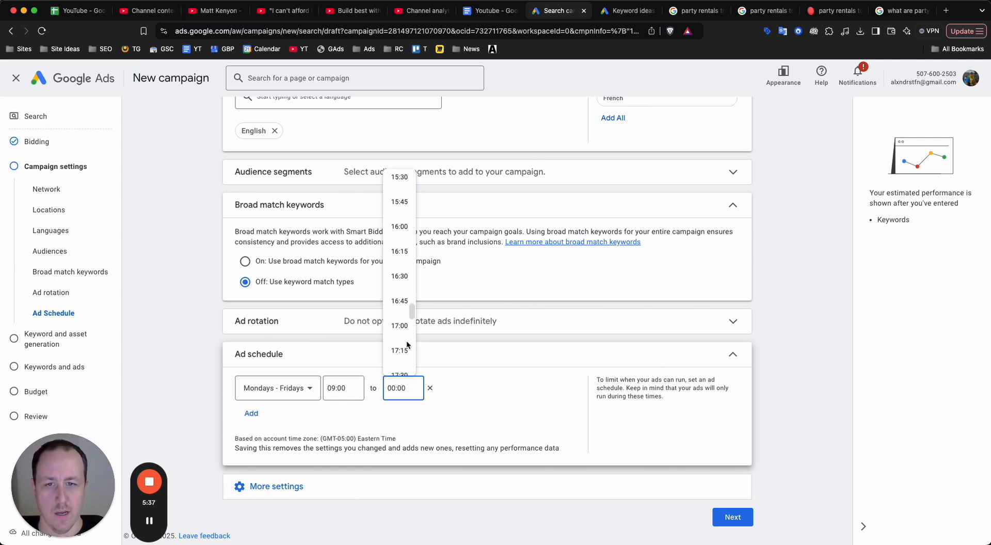
click(400, 325)
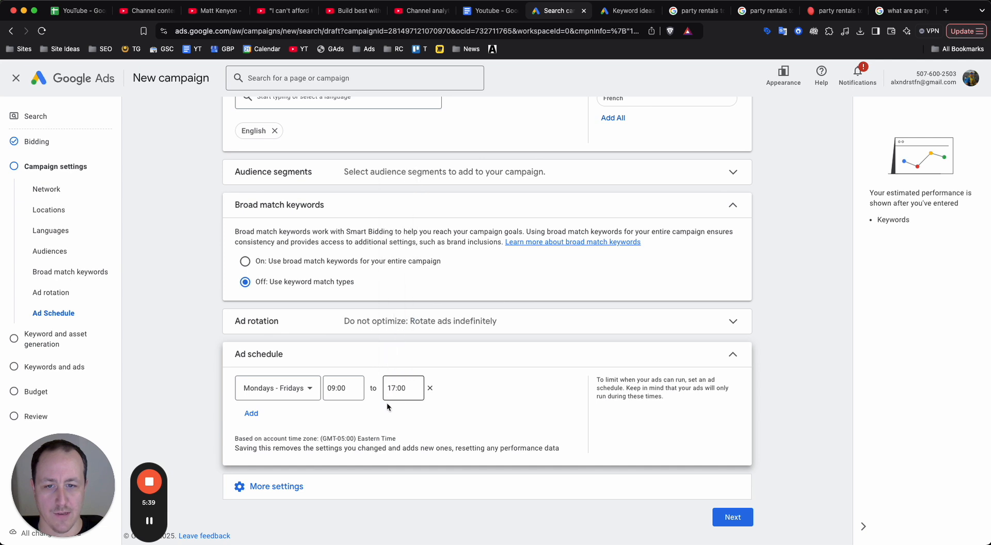
Look over the remaining additional settings, proceed from the campaign settings and skip keyword and asset generation.
click(387, 487)
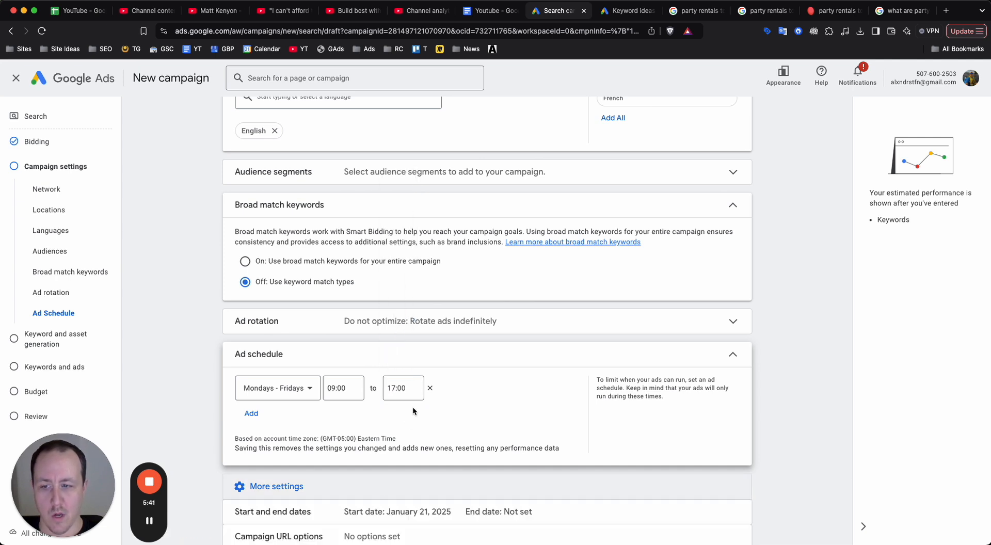
scroll(413, 407, down, 3)
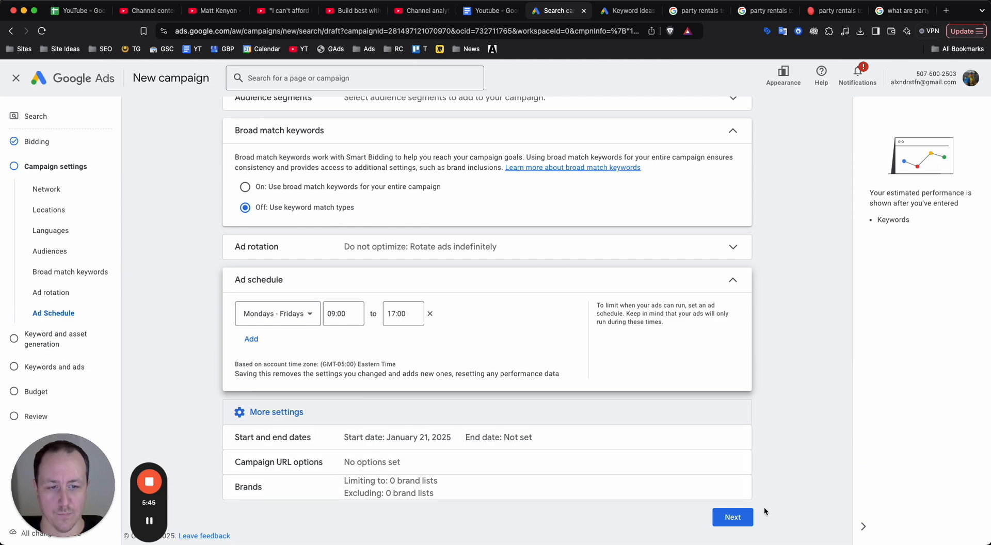
click(731, 517)
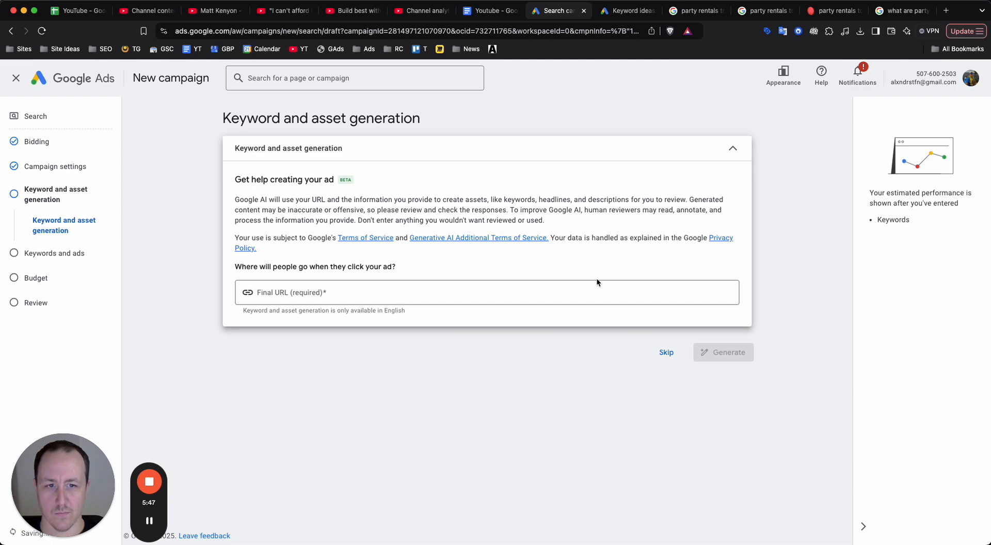
click(663, 353)
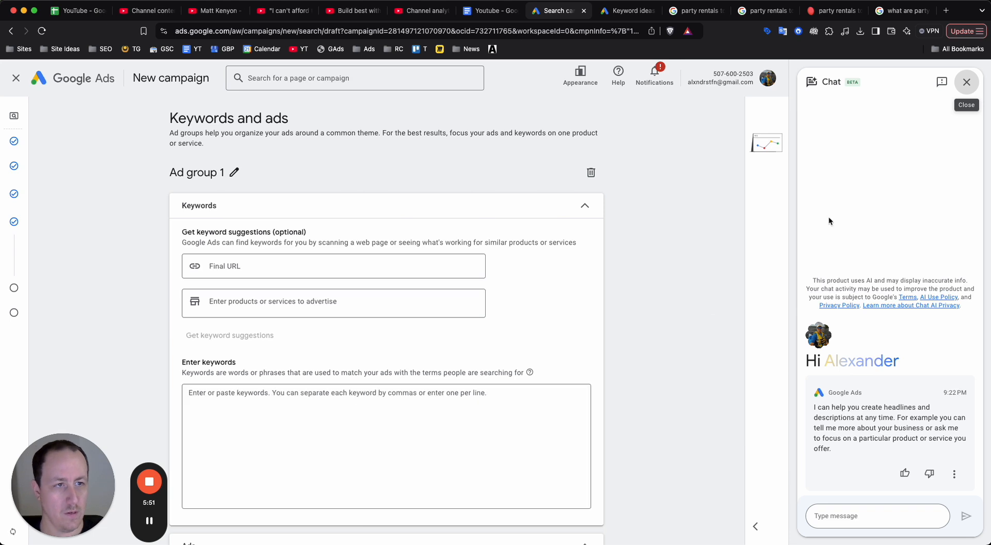
End the assistant chat and look over the keyword and ad sections of Ad group 1.
click(965, 84)
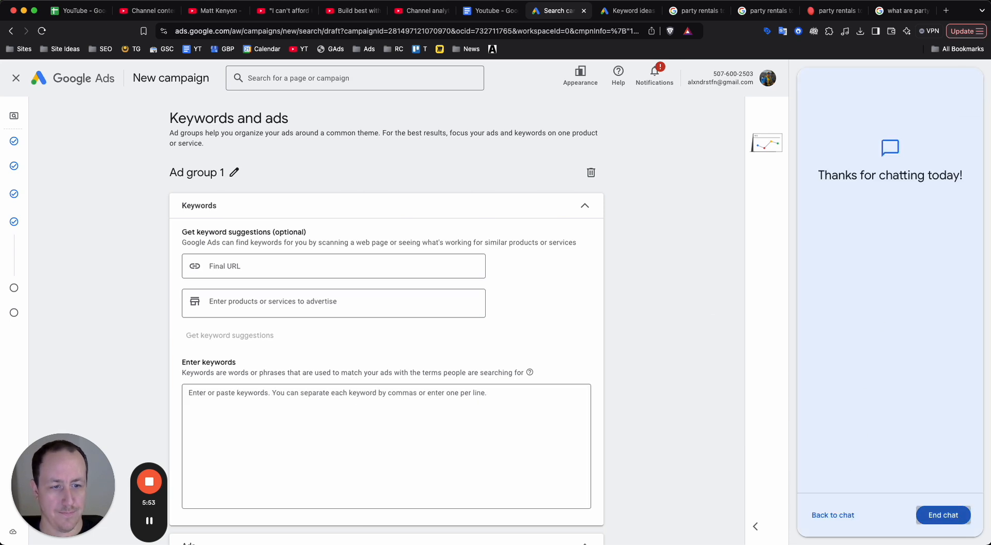
click(933, 514)
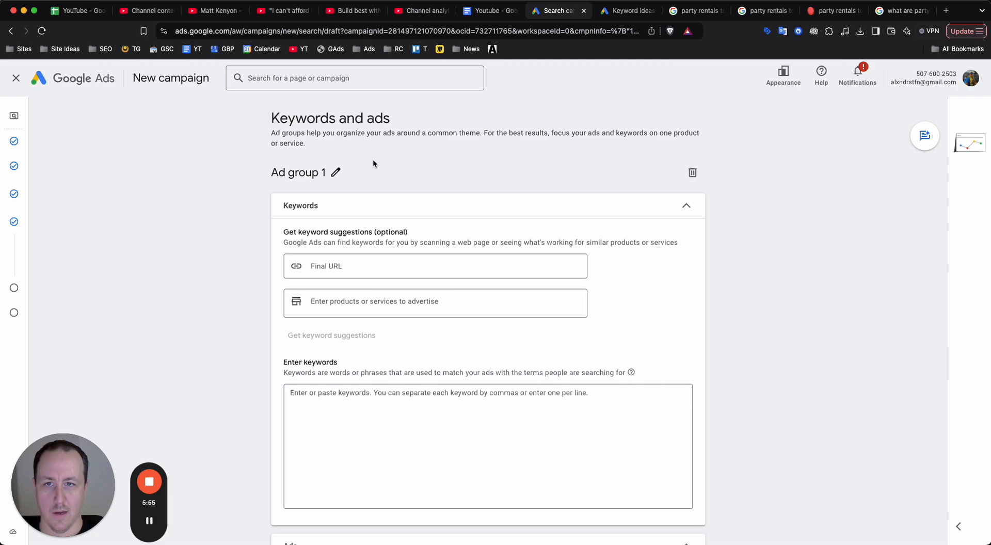
scroll(375, 214, down, 7)
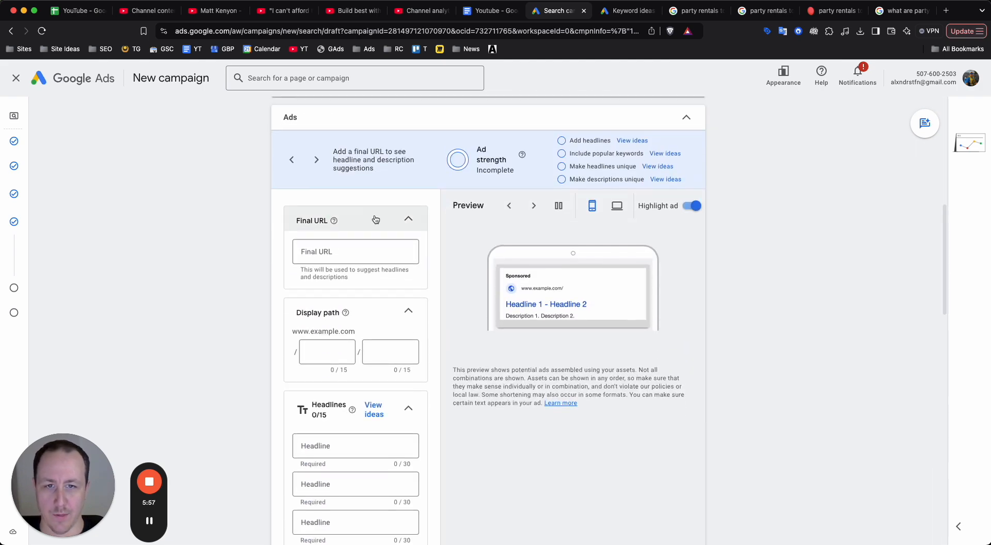
scroll(374, 215, up, 6)
scroll(375, 215, up, 2)
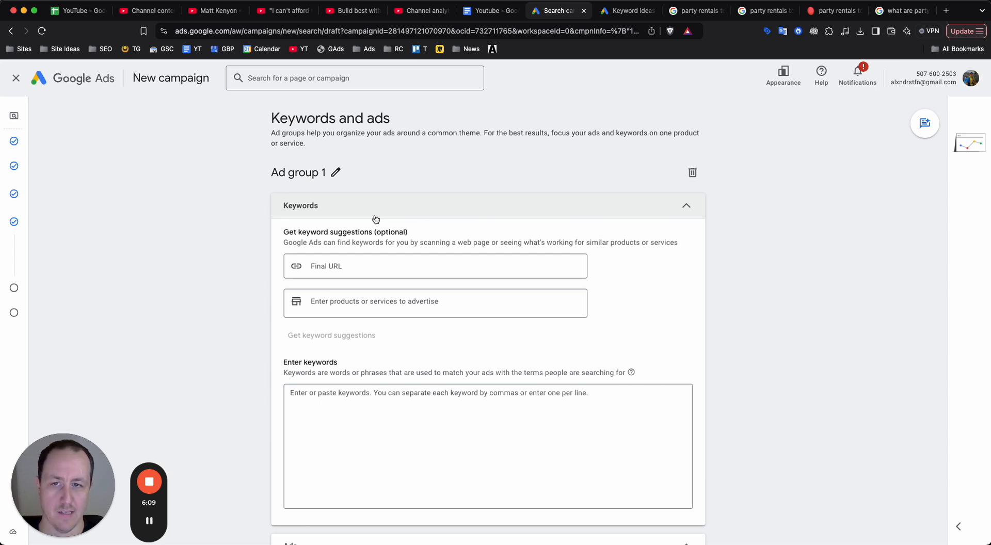
Switch to the other Google Ads browser tab, open Keyword Planner and start discovering new keywords.
click(427, 416)
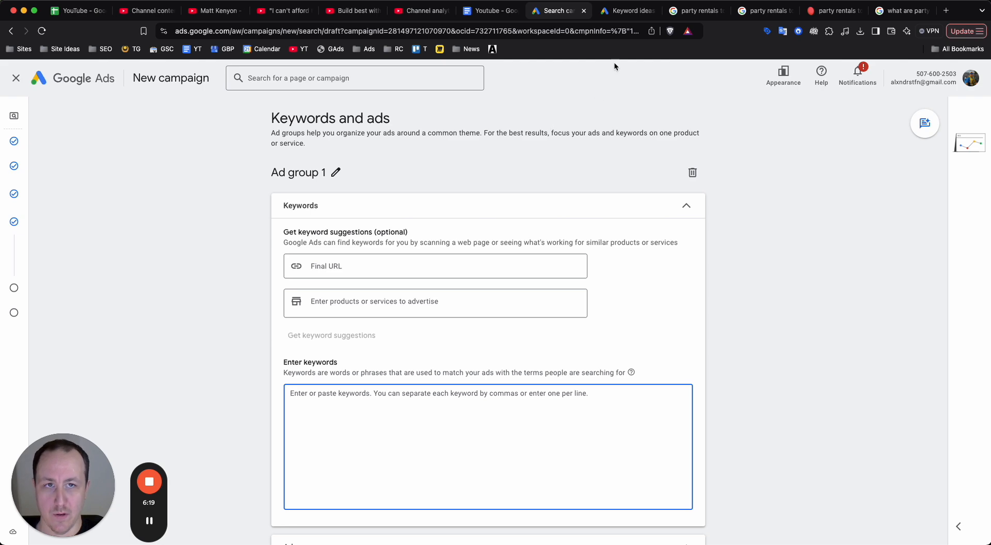
click(629, 10)
click(87, 150)
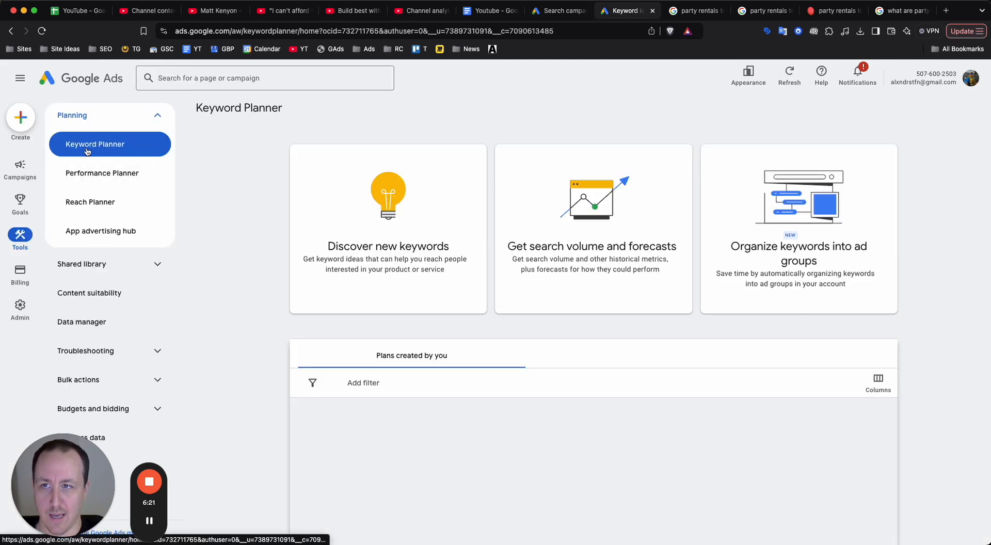
click(88, 80)
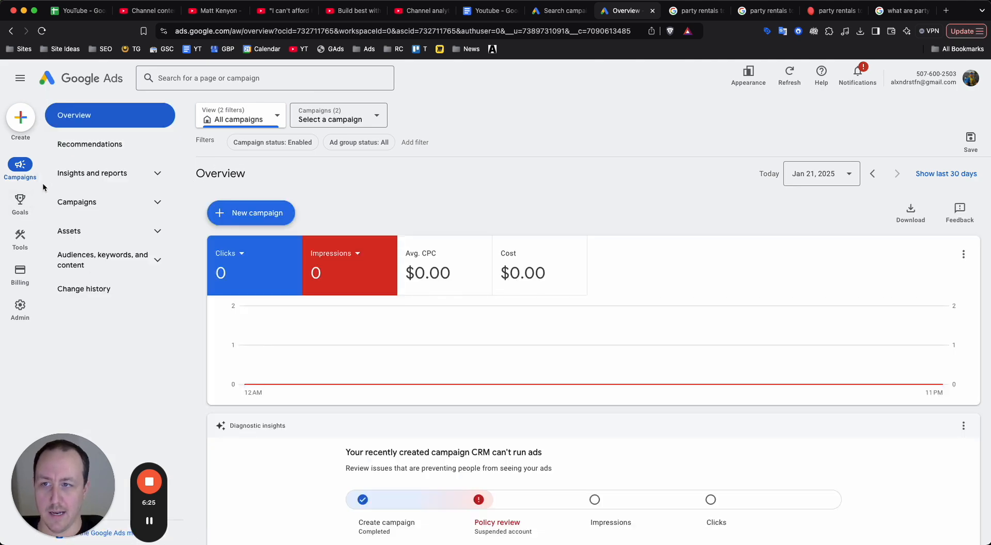
mouse_move(18, 253)
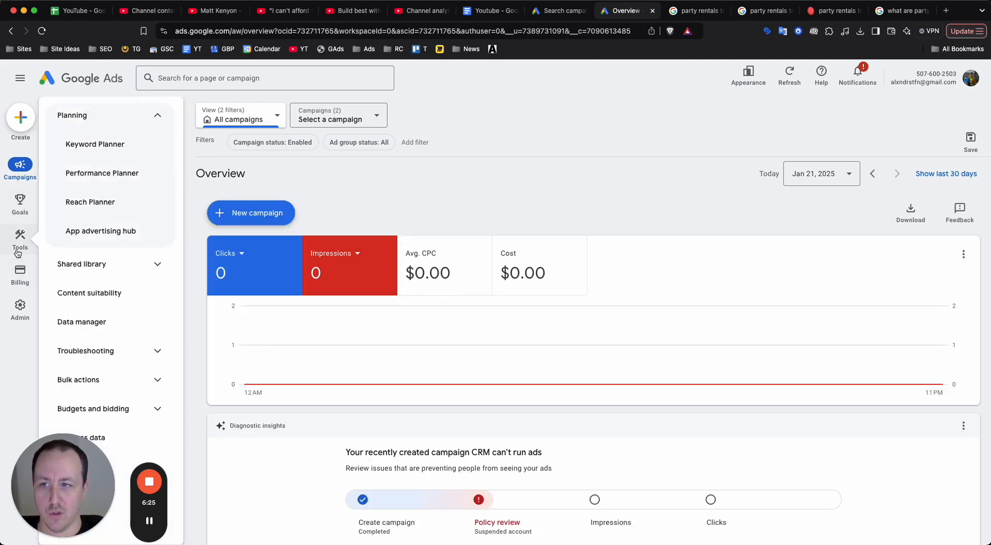
click(95, 144)
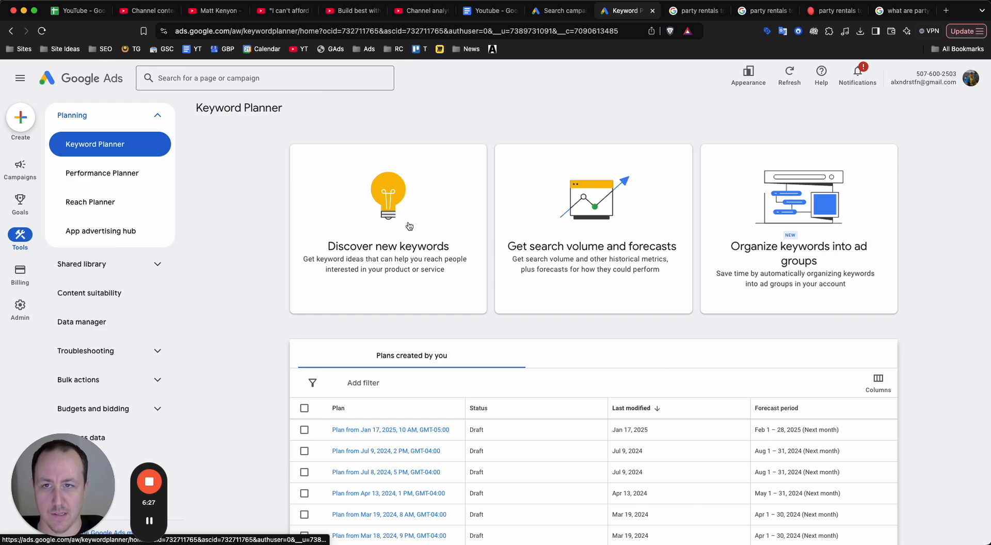
click(408, 247)
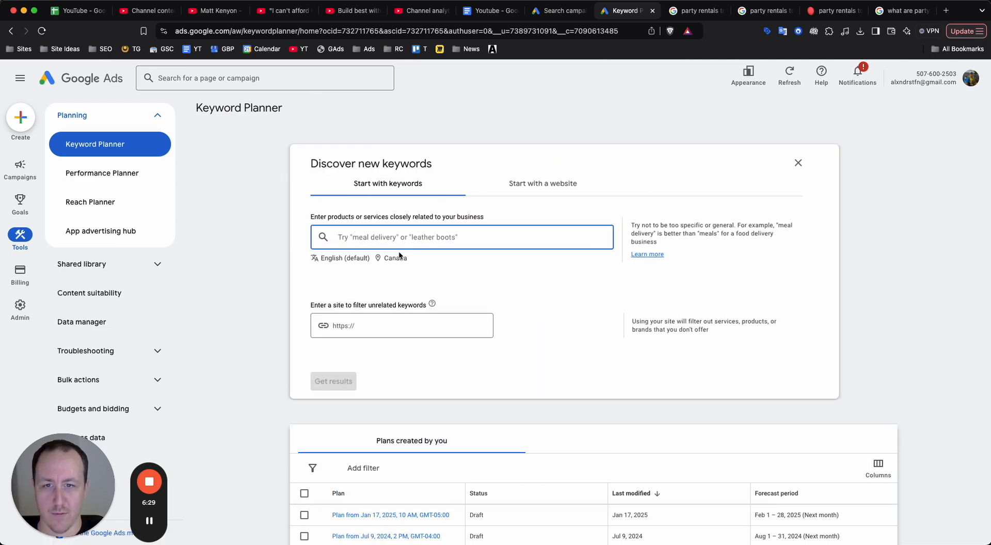
Replace Canada with the city of Toronto, Ontario, Canada as the keyword search location and save it.
click(401, 257)
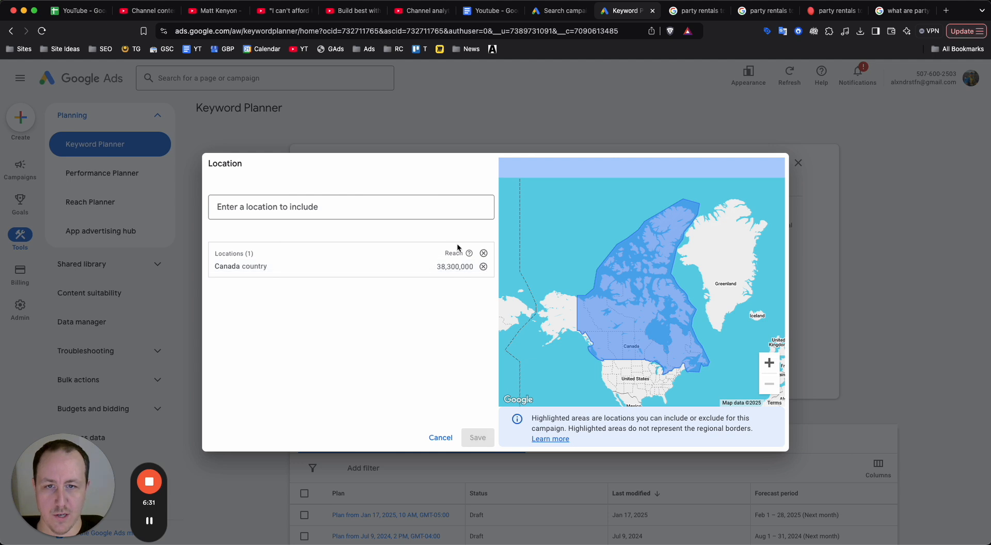
click(483, 266)
click(401, 209)
text(tor)
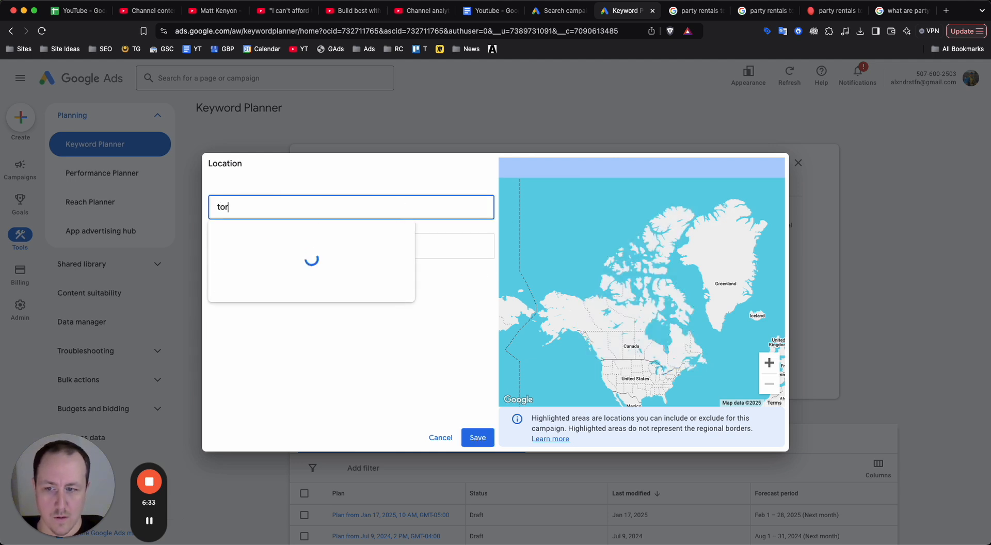
text(onto)
click(493, 244)
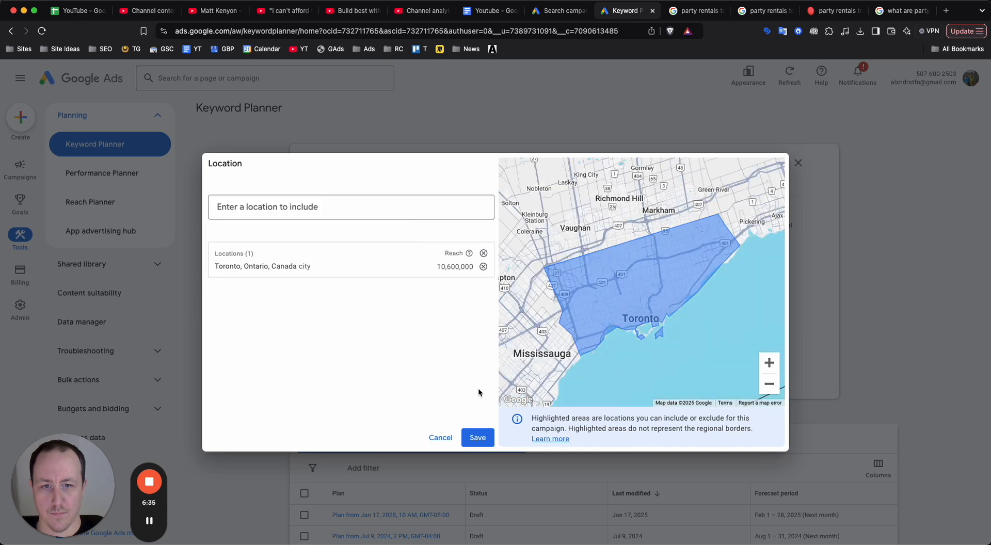
click(477, 437)
Enter "party rental" and "party rentals" as the seed keywords and get the keyword results.
click(425, 237)
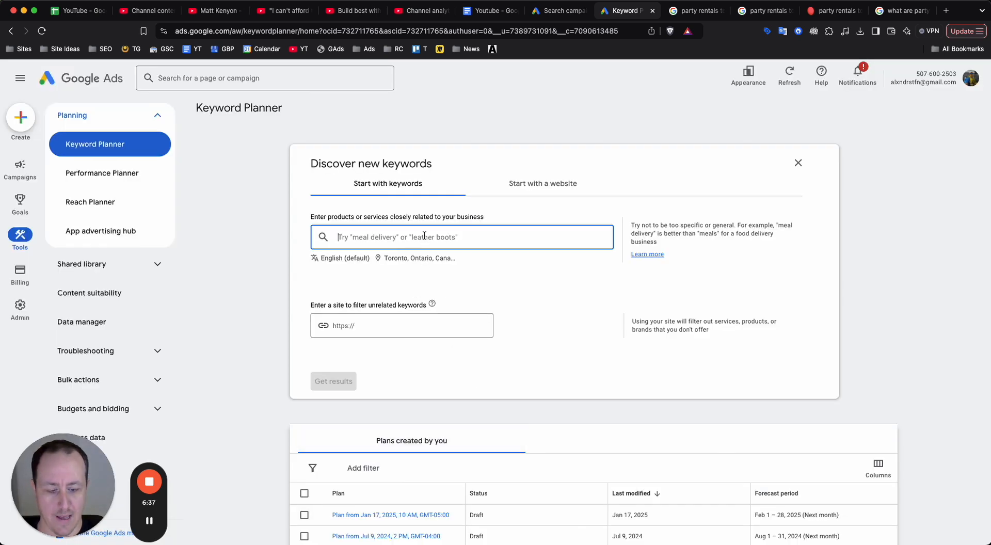
text(party rental)
key(Return)
text(party rental)
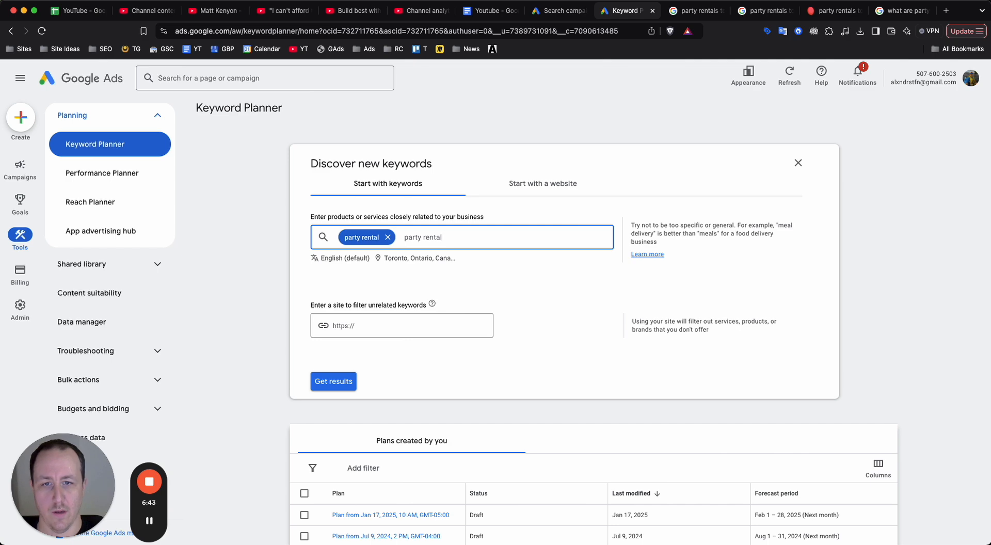
text(s)
key(Return)
click(333, 382)
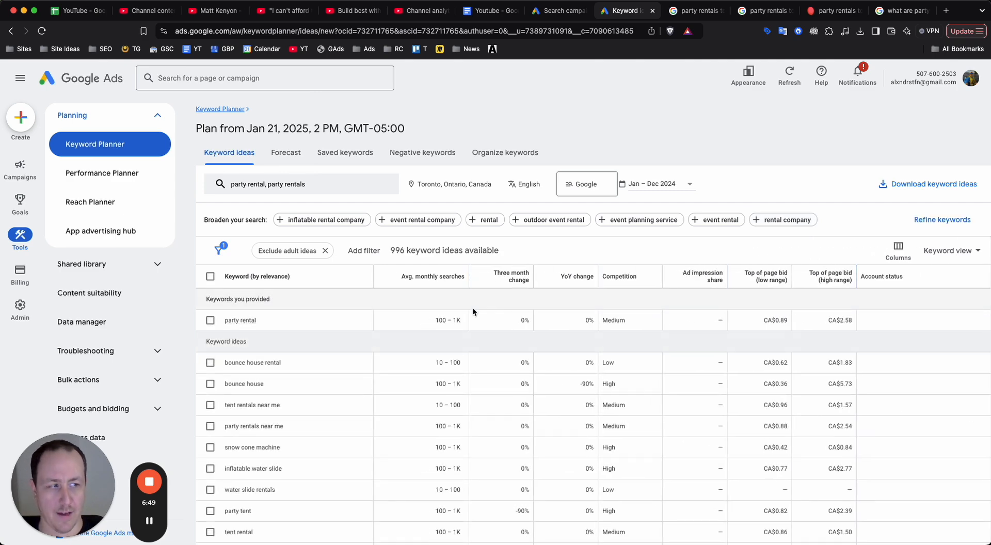
Look through the keyword ideas for party rentals, comparing their relevance and average monthly searches.
scroll(455, 325, down, 1)
scroll(348, 369, up, 1)
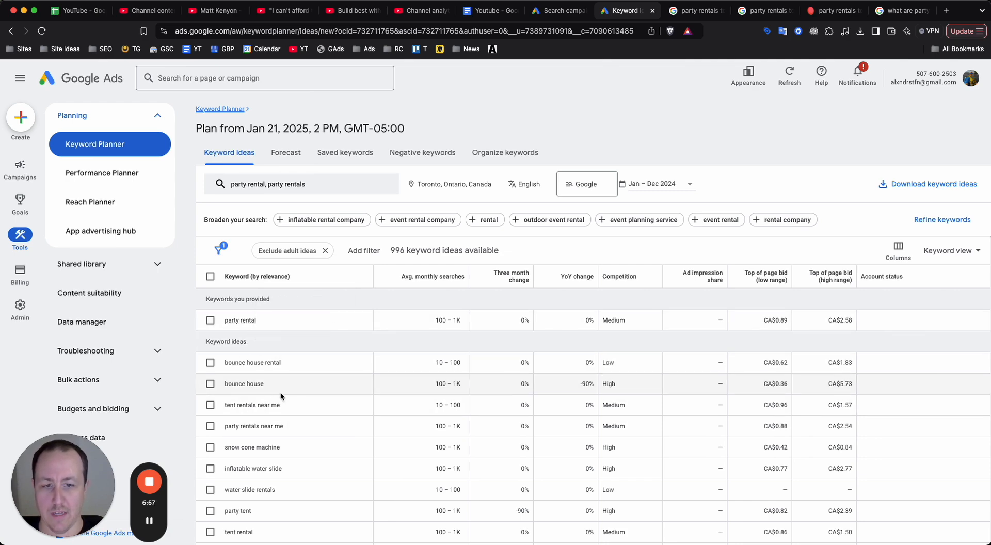
scroll(268, 402, down, 3)
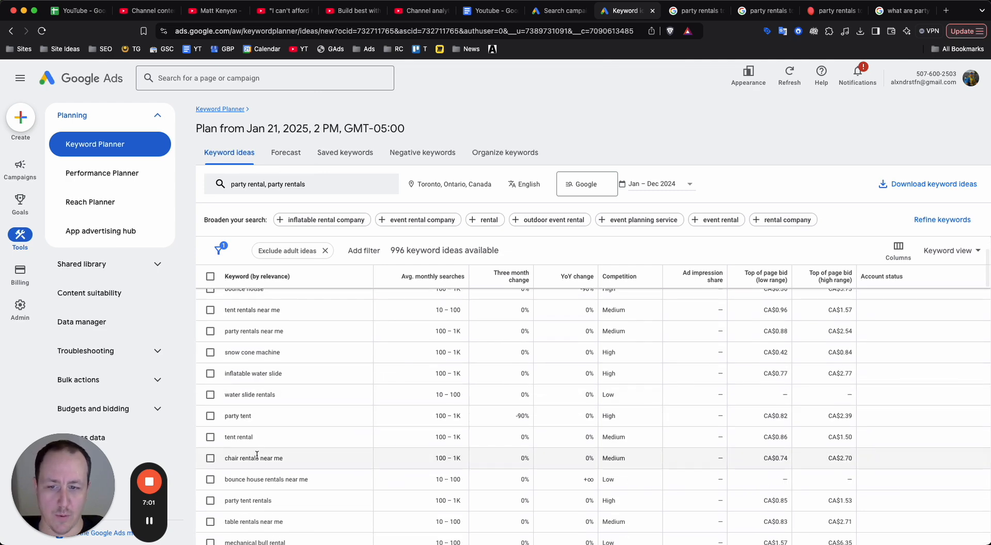
scroll(255, 454, down, 3)
scroll(264, 445, down, 3)
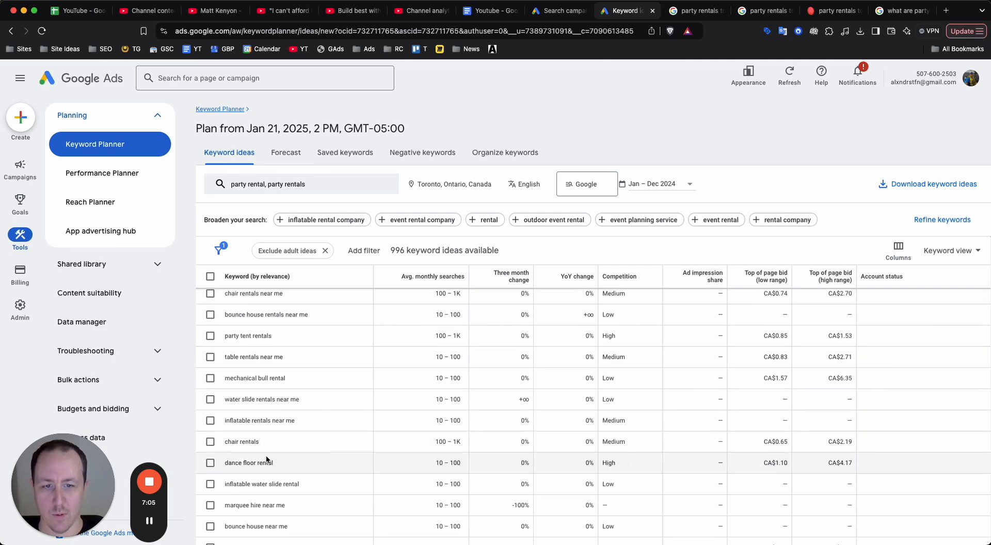
scroll(265, 455, up, 10)
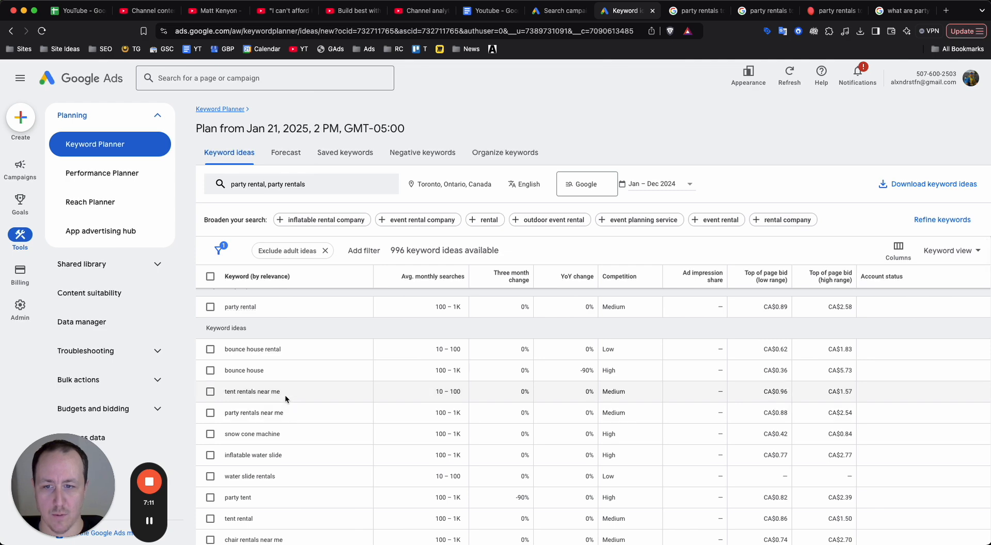
scroll(285, 398, down, 1)
scroll(285, 398, down, 5)
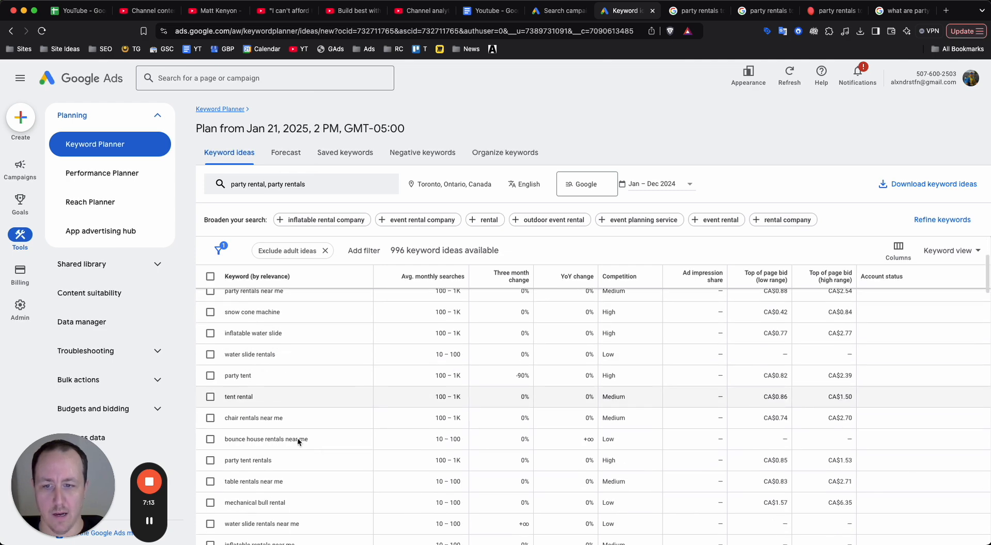
scroll(309, 407, down, 7)
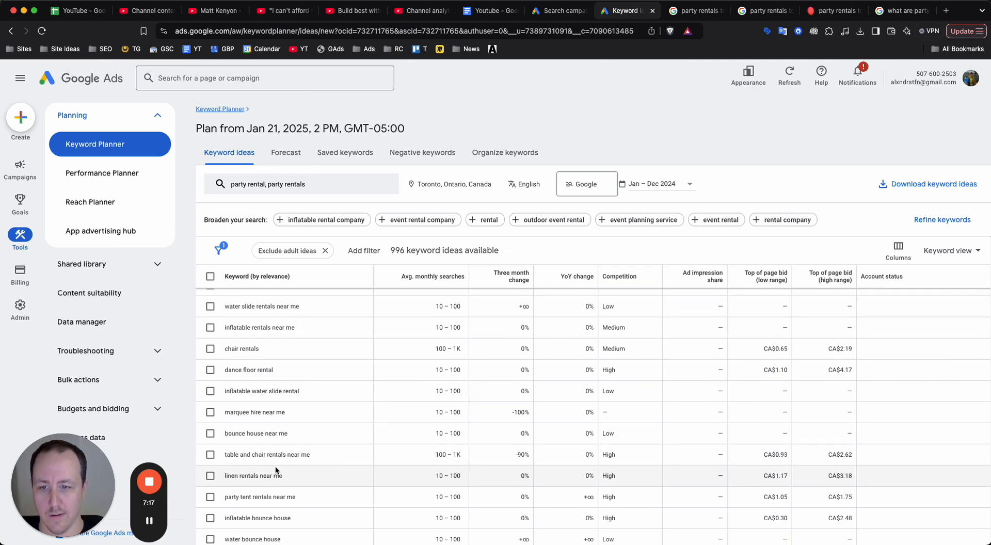
scroll(276, 471, down, 3)
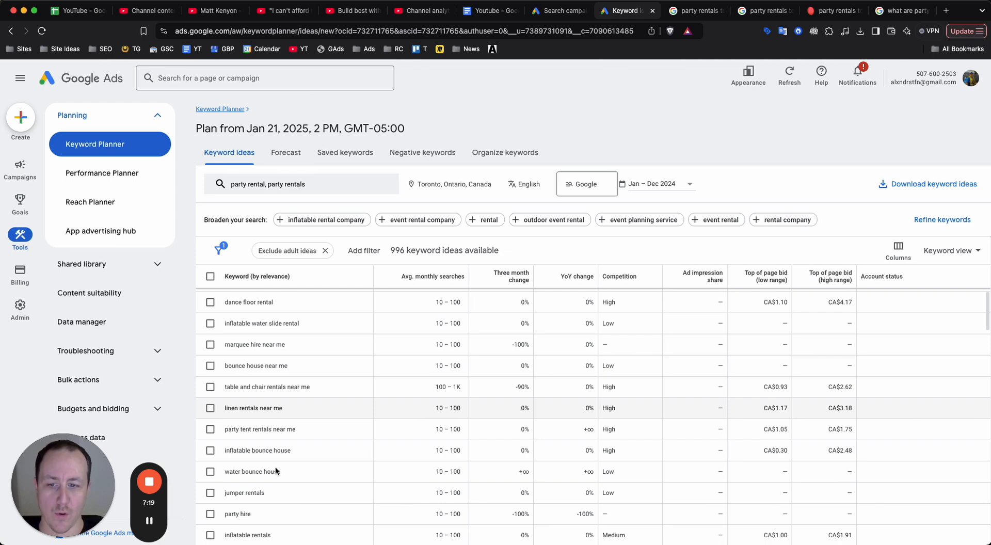
scroll(276, 471, down, 3)
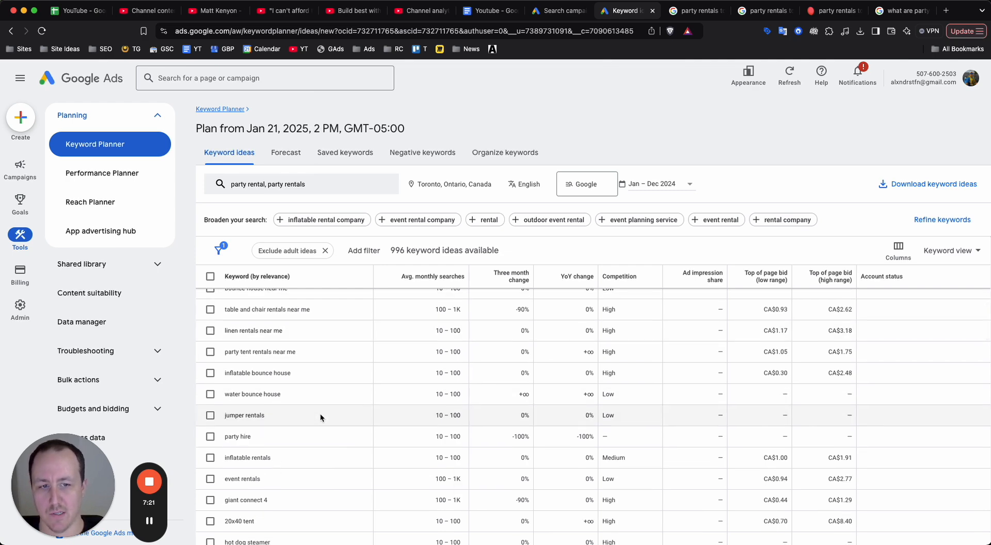
scroll(320, 413, up, 10)
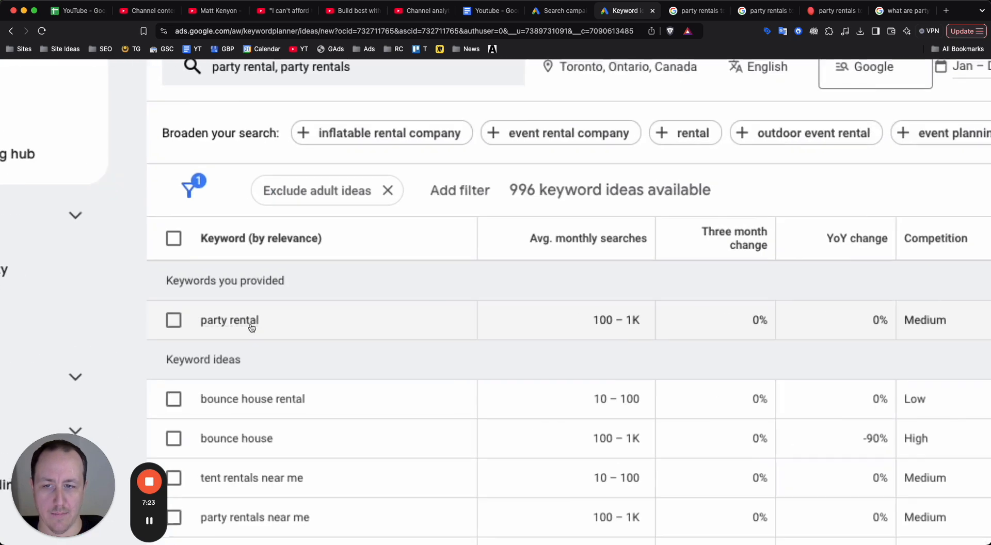
mouse_move(229, 324)
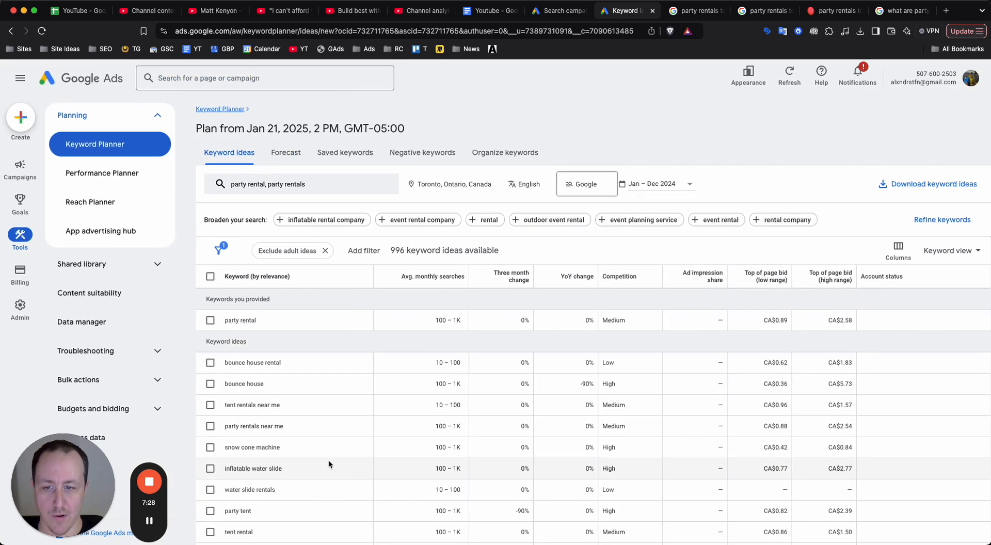
scroll(328, 459, down, 3)
scroll(329, 459, down, 5)
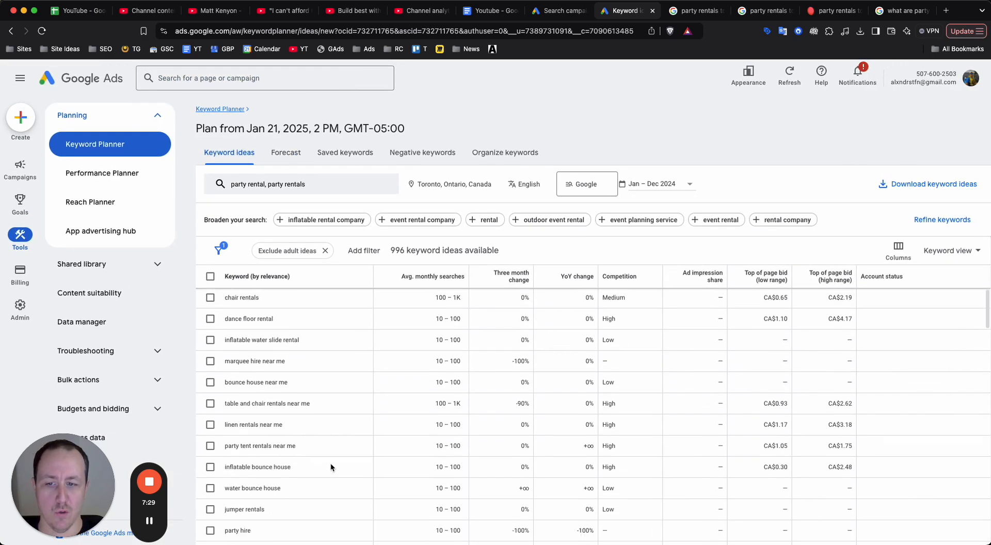
scroll(426, 392, down, 5)
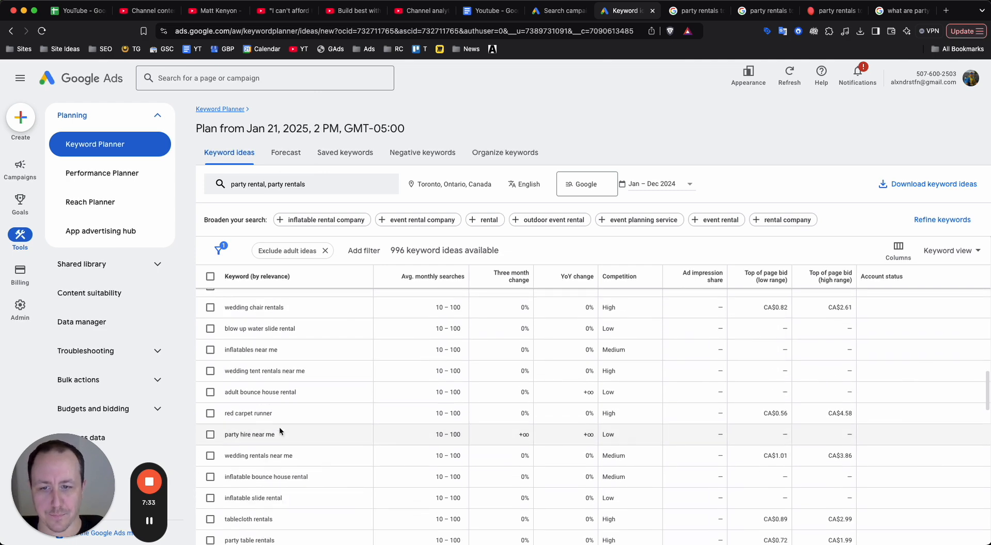
scroll(322, 408, up, 15)
scroll(327, 370, down, 1)
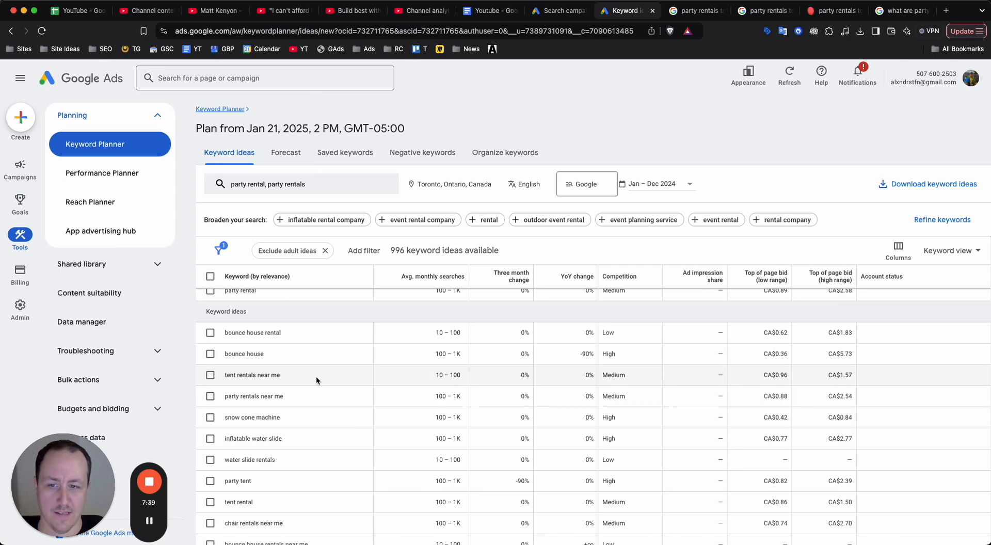
scroll(336, 344, up, 1)
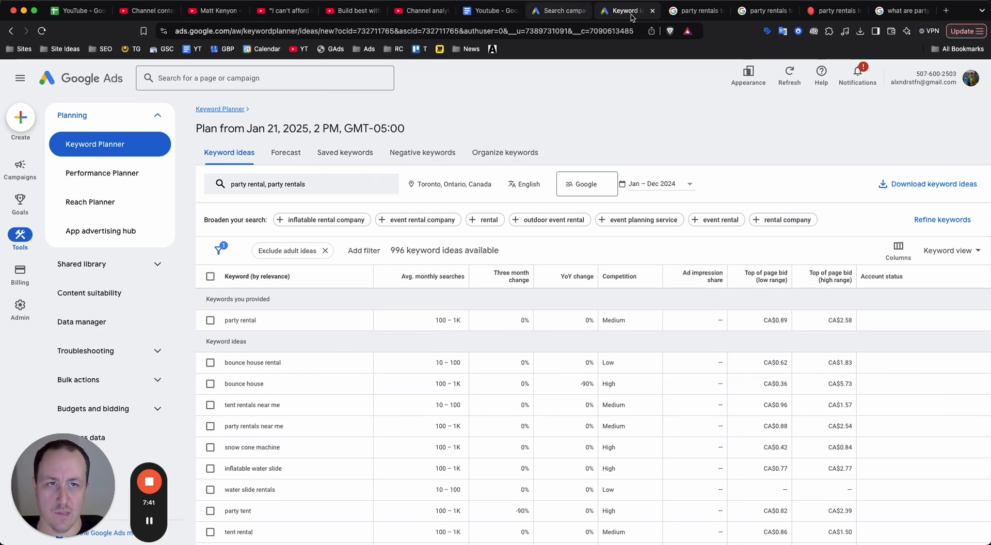
Return to the Search campaign draft and rename the ad group as Party Rental.
click(558, 11)
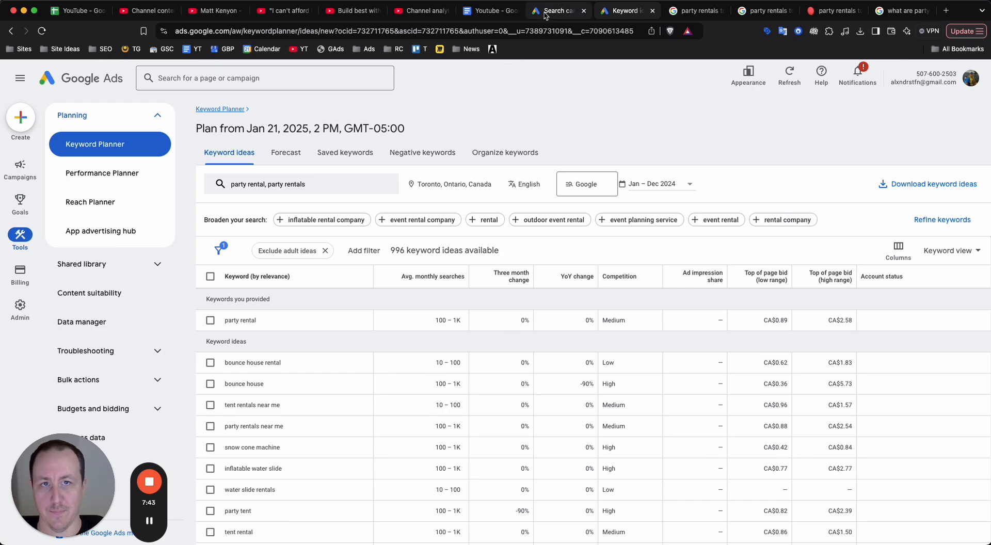
click(336, 171)
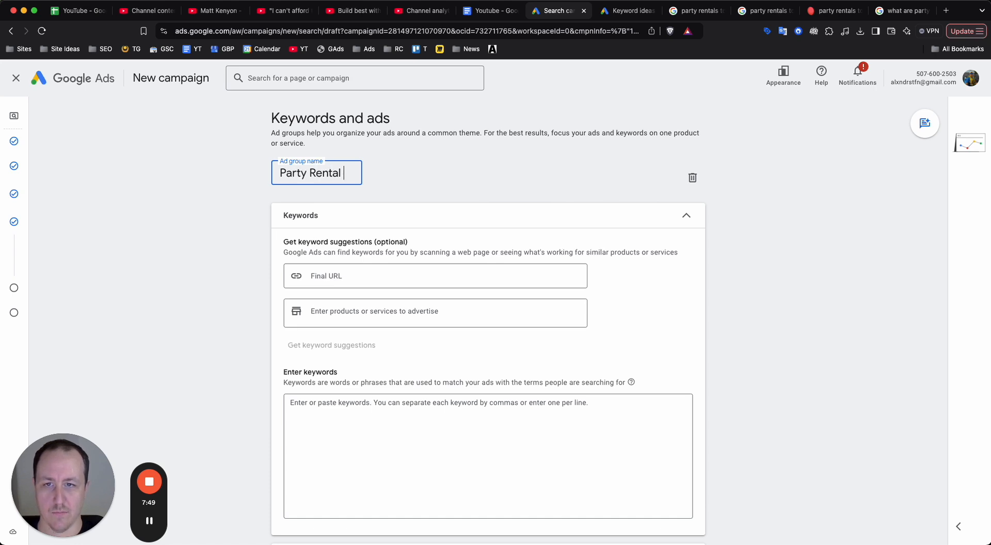
key(Tab)
Copy the keyword "party rental" from the Keyword Planner results into the ad group's keyword list.
click(381, 437)
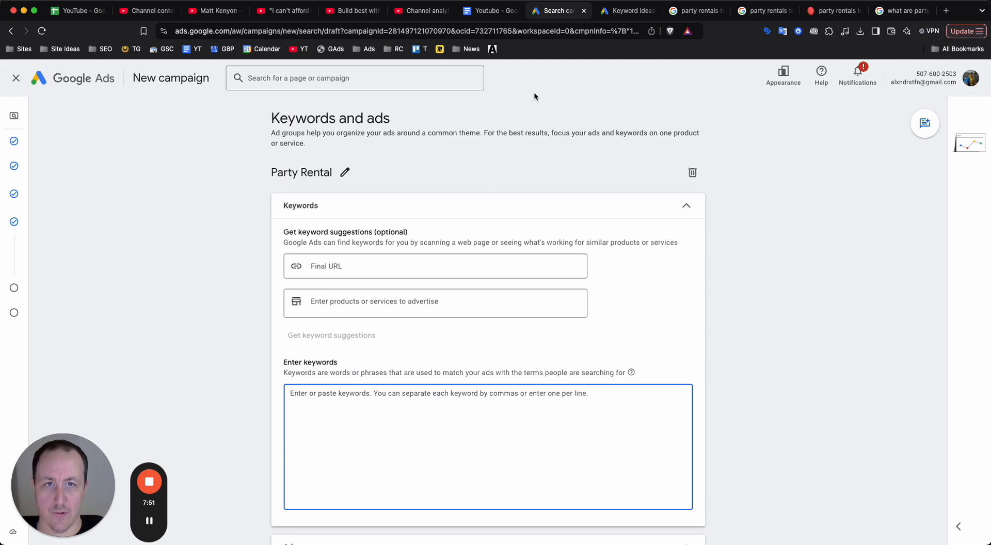
click(621, 7)
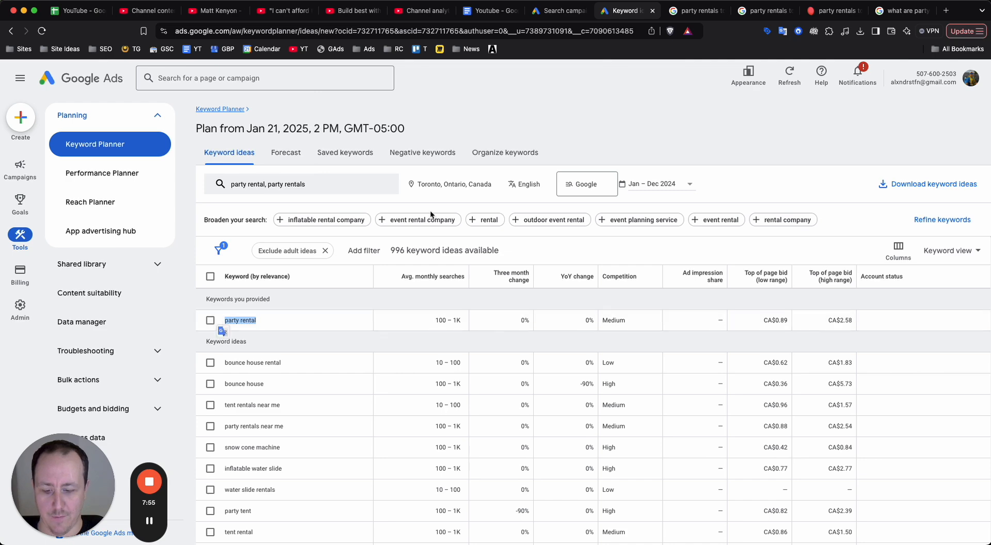
click(547, 10)
text(party rental)
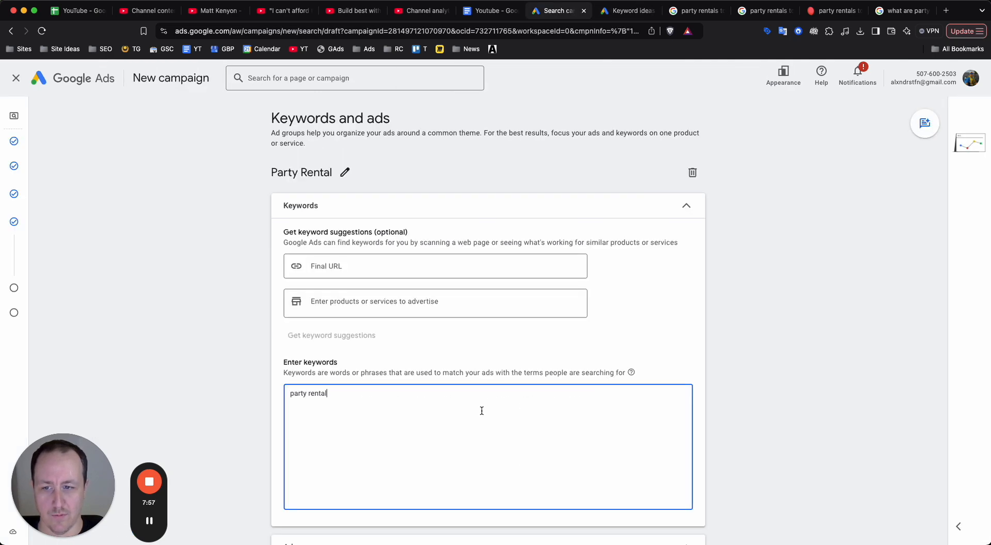
Copy "party rentals near me" from the keyword ideas and add it on a new line of the ad group's keywords.
click(639, 11)
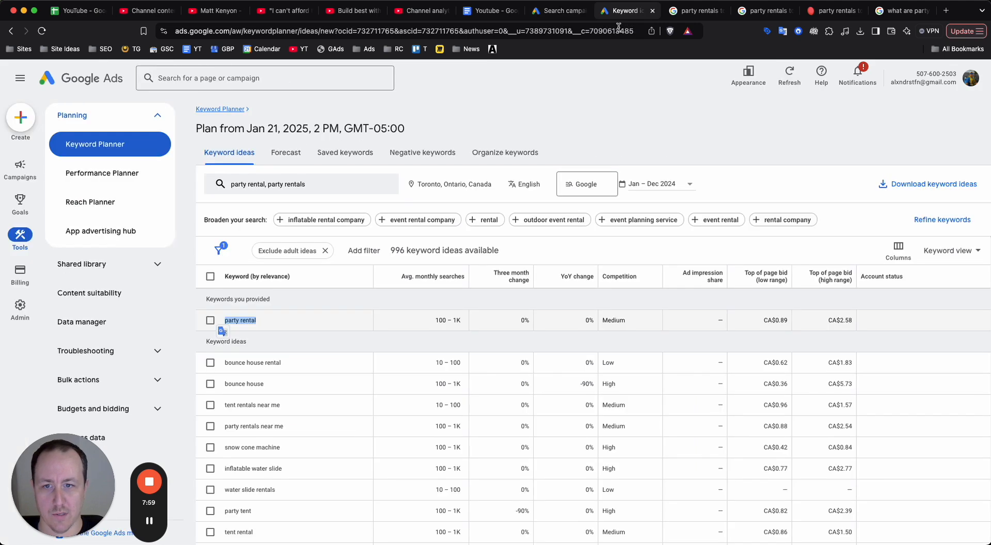
scroll(309, 396, down, 2)
triple_click(293, 385)
key(super+c)
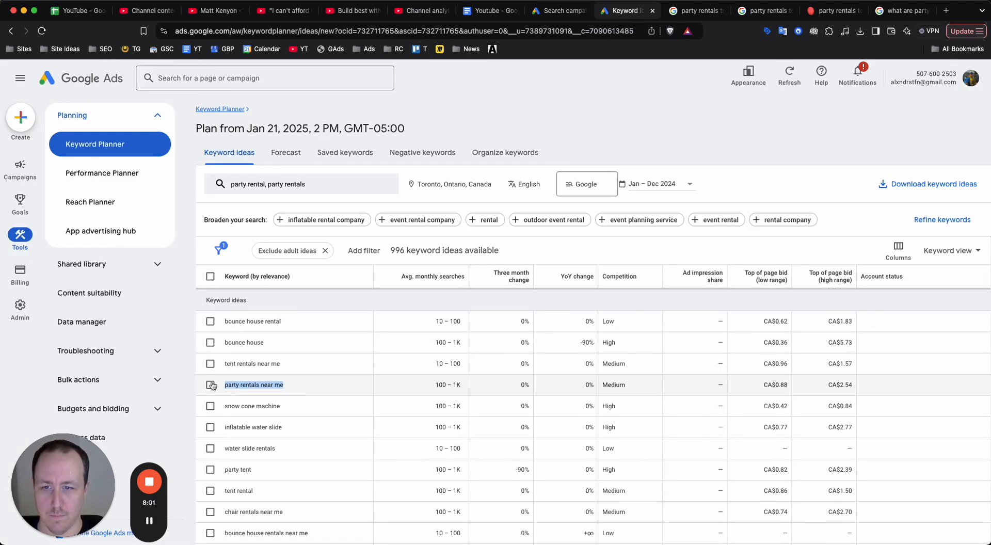
click(556, 17)
key(super+v)
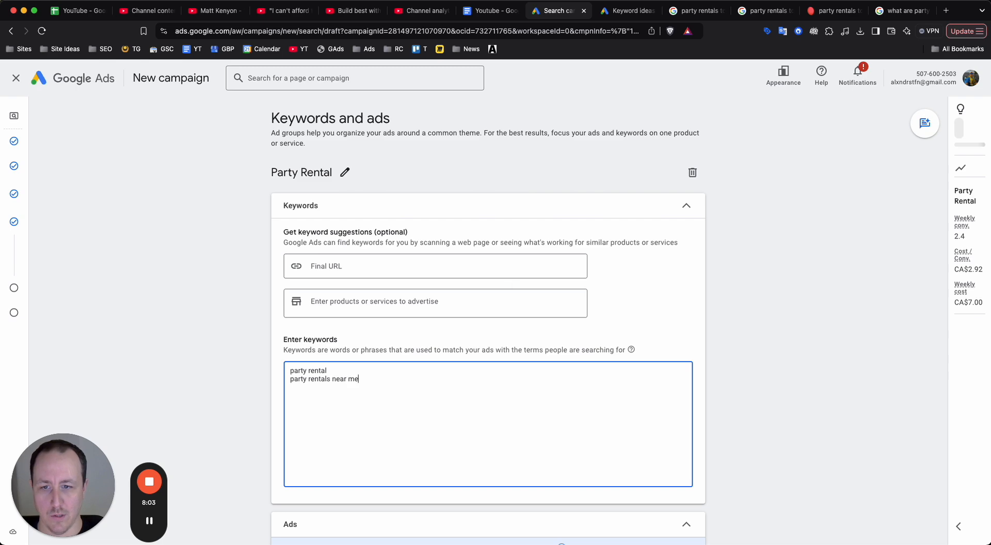
Filter the Keyword Planner ideas to keywords whose text contains "party" and look through the filtered list.
click(627, 11)
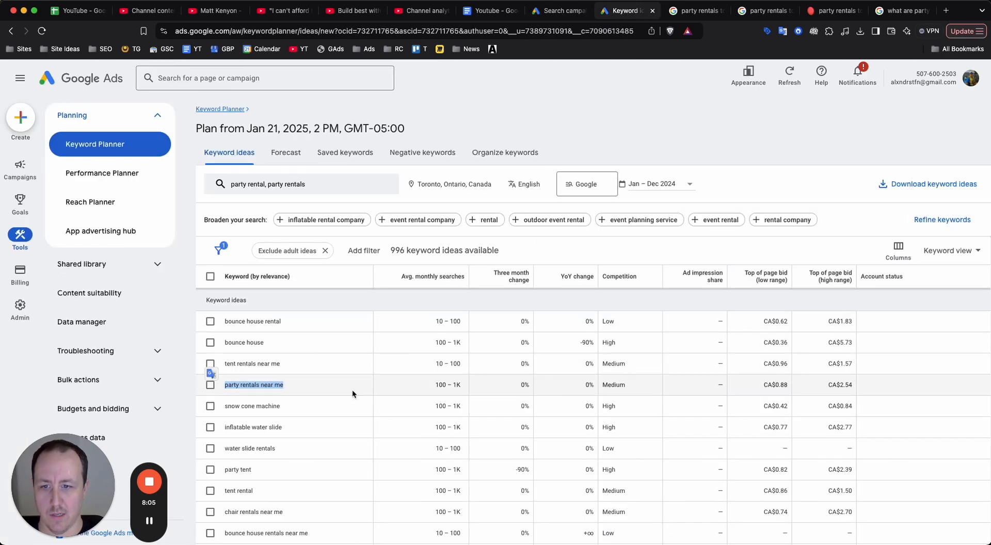
scroll(335, 395, down, 2)
scroll(280, 404, down, 1)
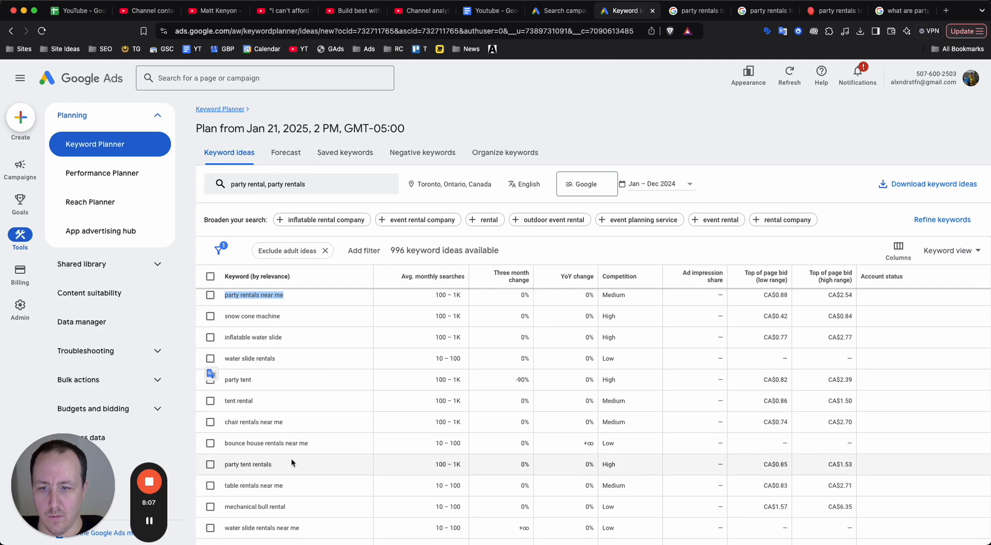
scroll(298, 426, up, 3)
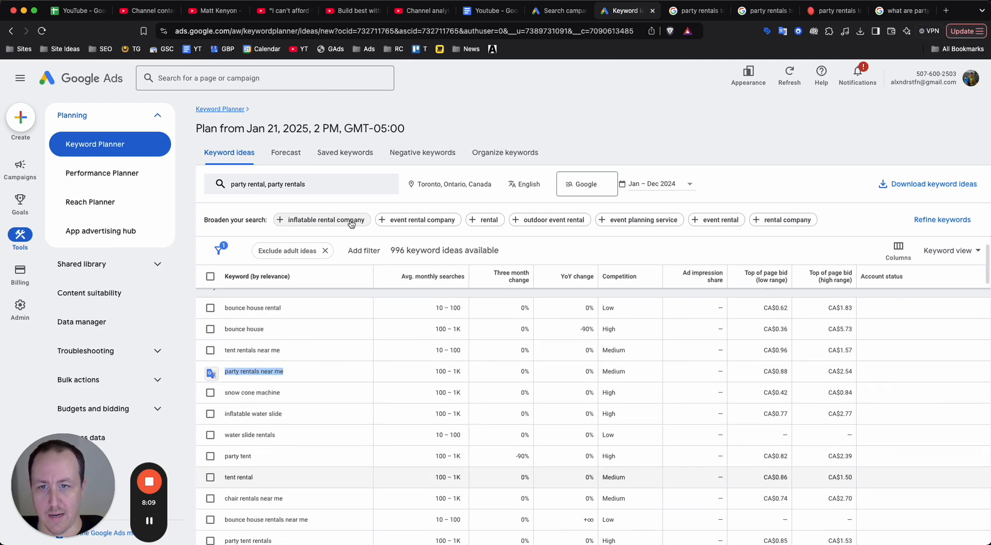
click(363, 250)
scroll(382, 403, down, 5)
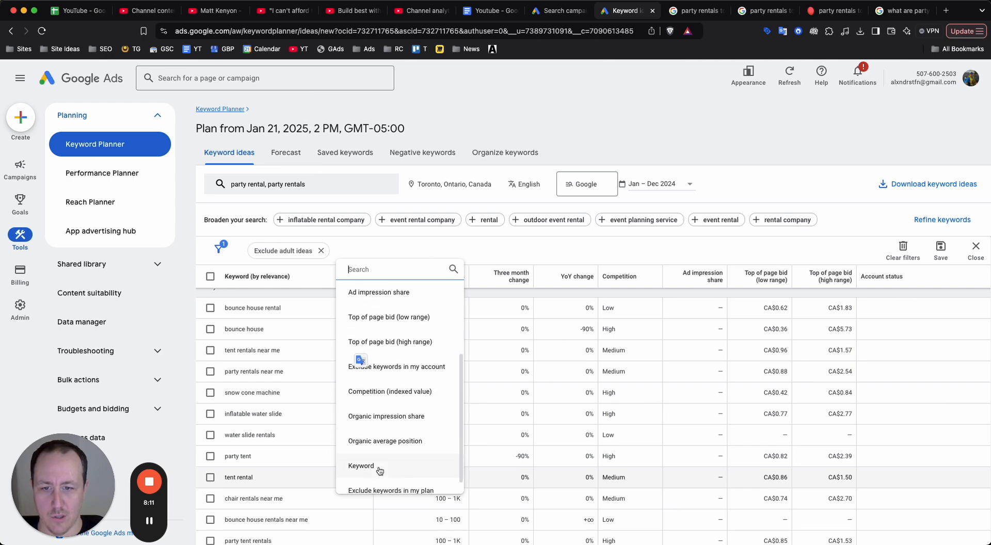
click(362, 449)
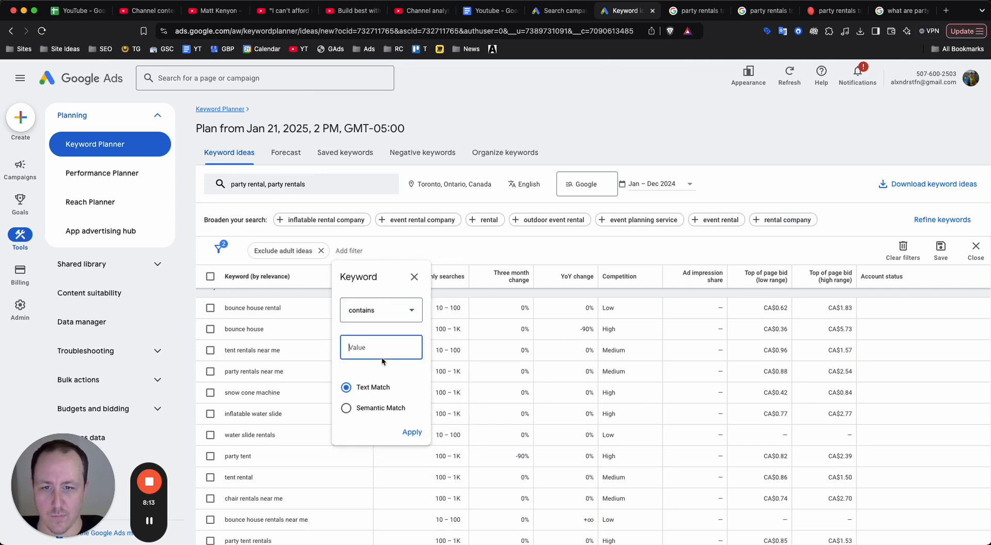
text(party)
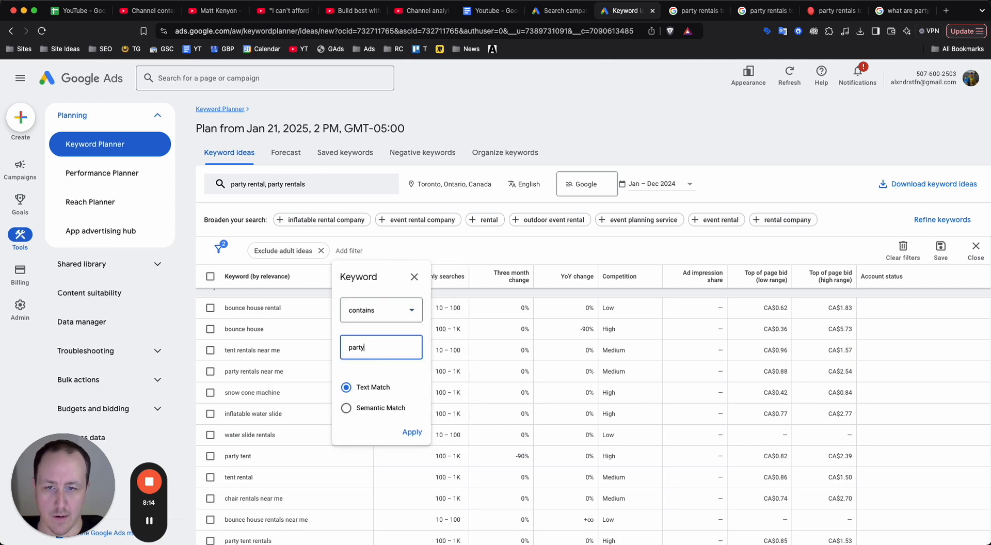
click(408, 430)
scroll(310, 346, up, 2)
scroll(280, 345, down, 3)
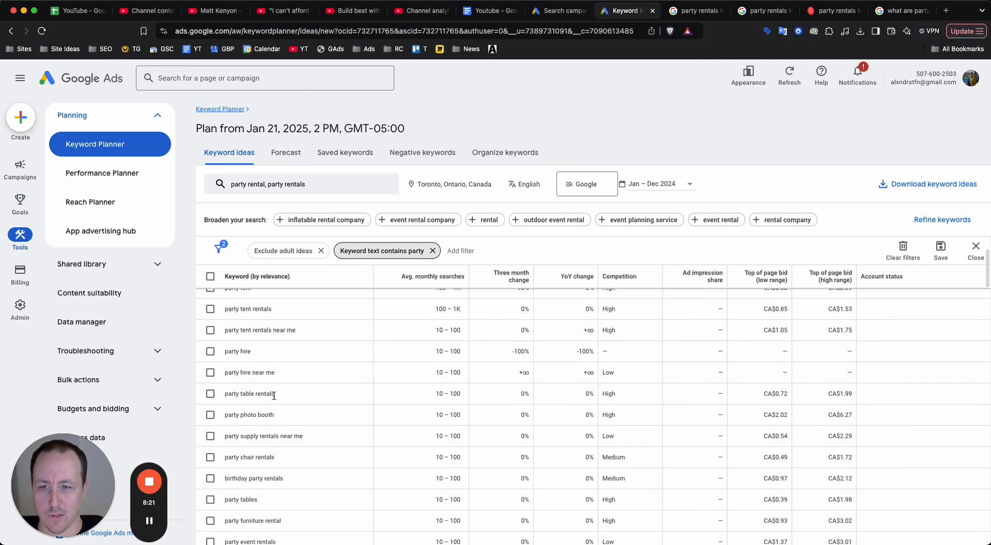
Copy "party supply rentals near me" and "party furniture rental" from the keyword ideas into the ad group's keyword list, each on its own line.
scroll(273, 396, down, 1)
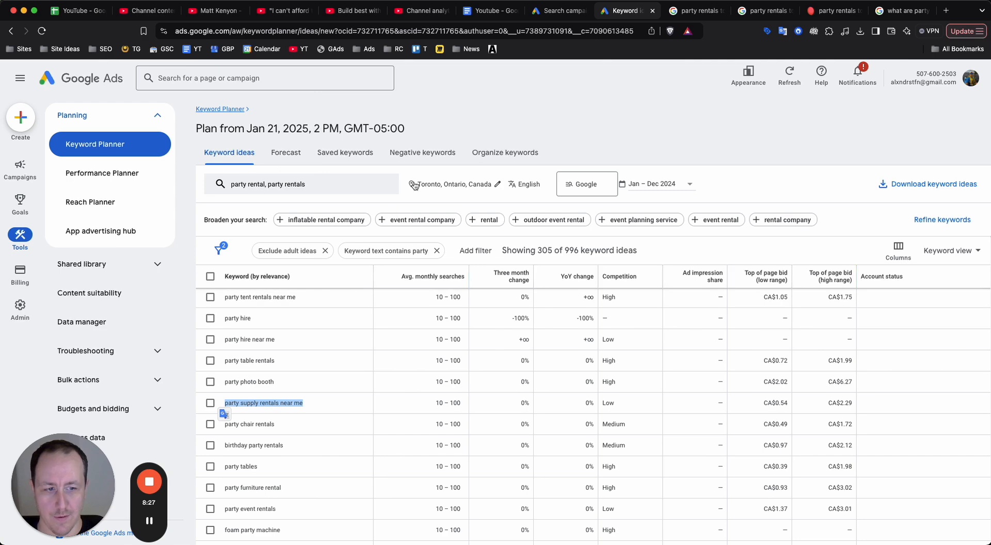
click(562, 9)
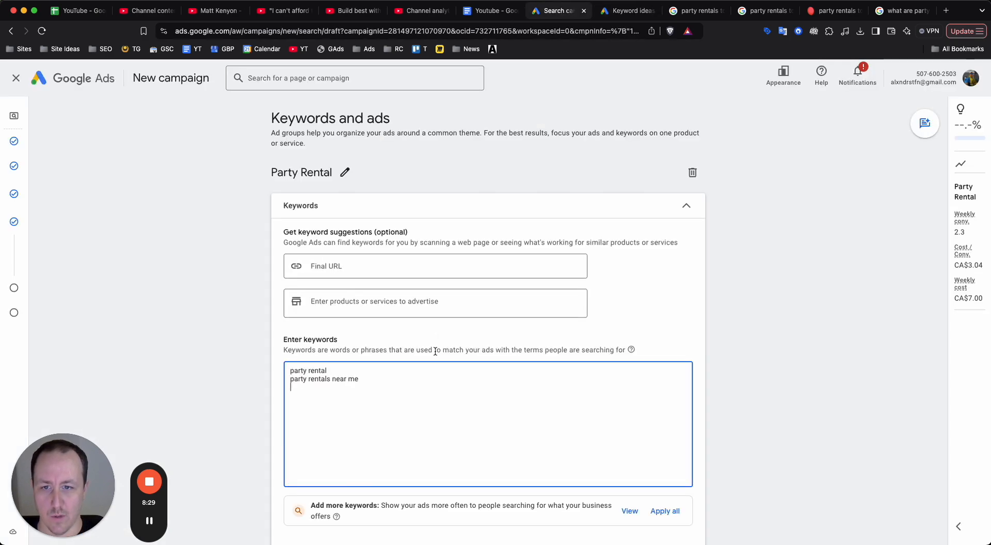
click(637, 11)
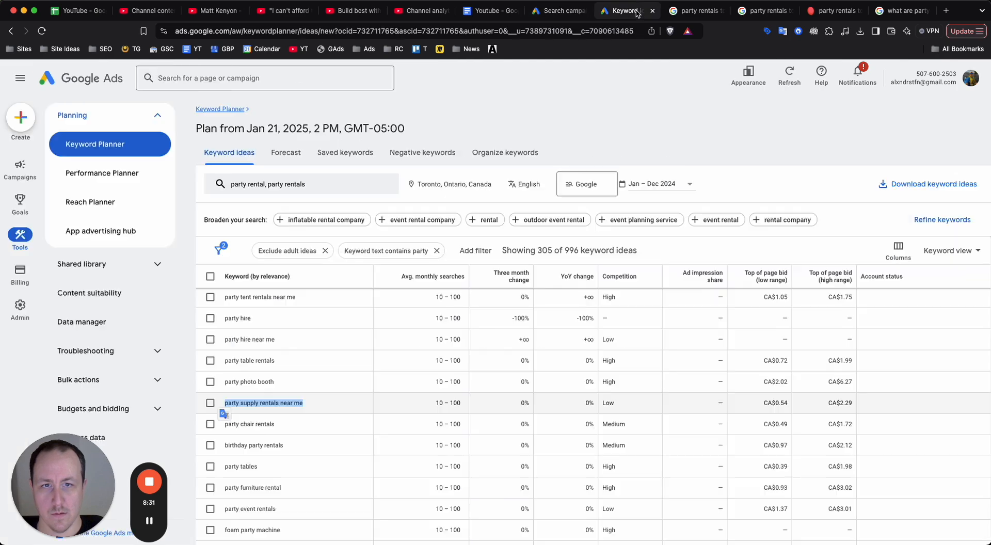
click(286, 492)
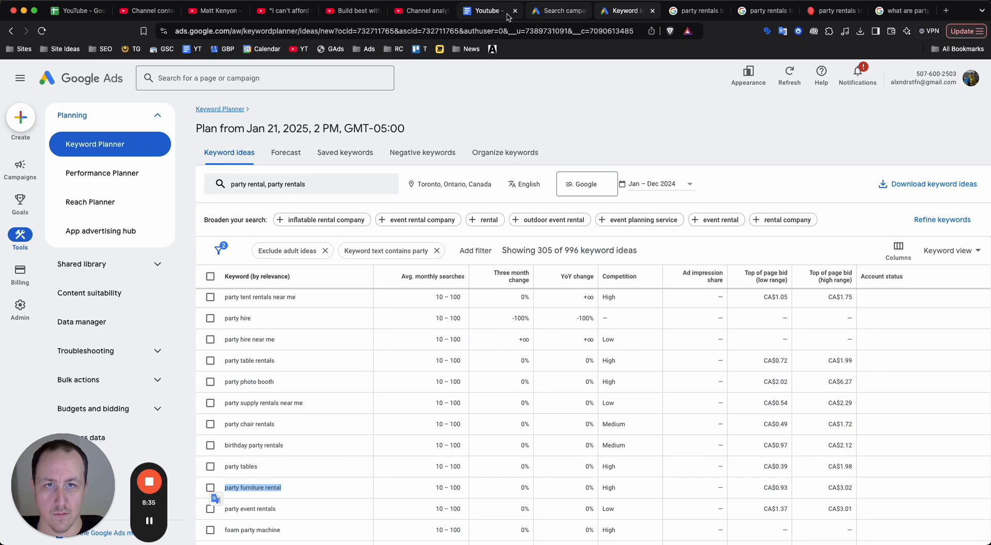
click(551, 17)
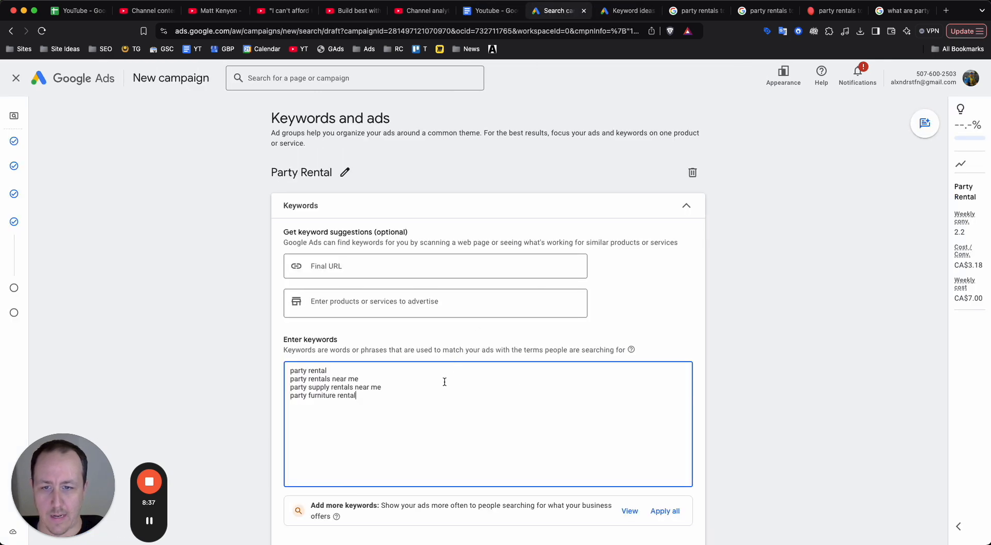
scroll(444, 382, down, 5)
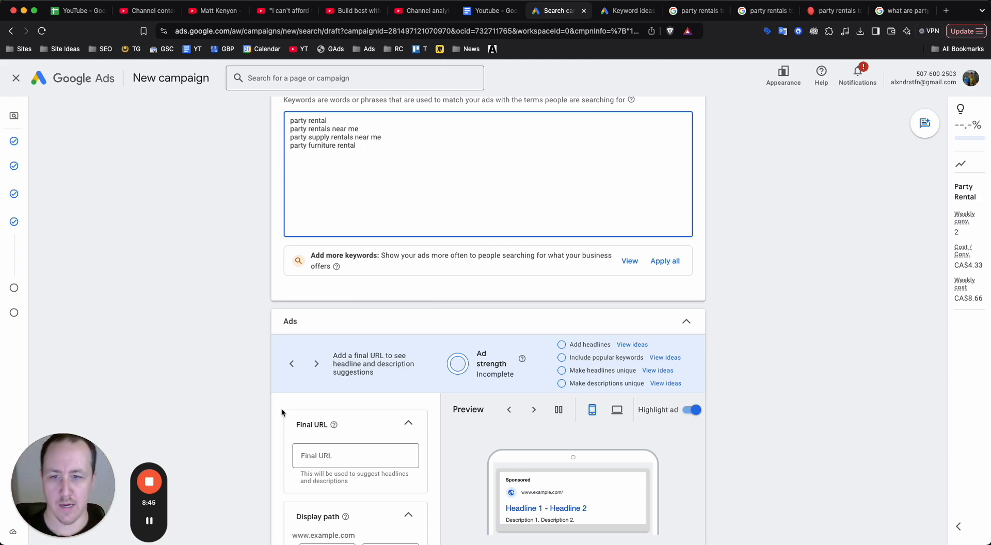
scroll(295, 375, down, 4)
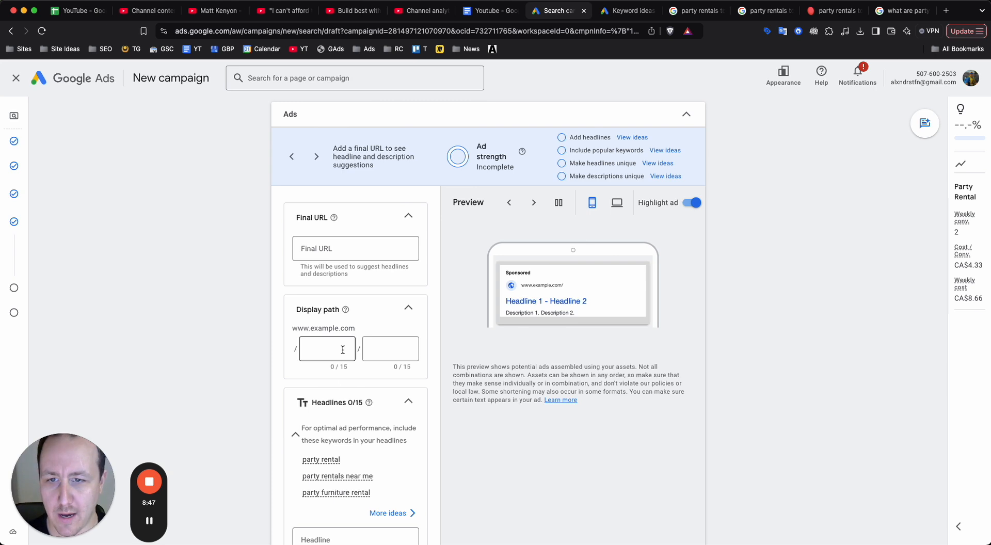
scroll(373, 237, down, 1)
click(361, 239)
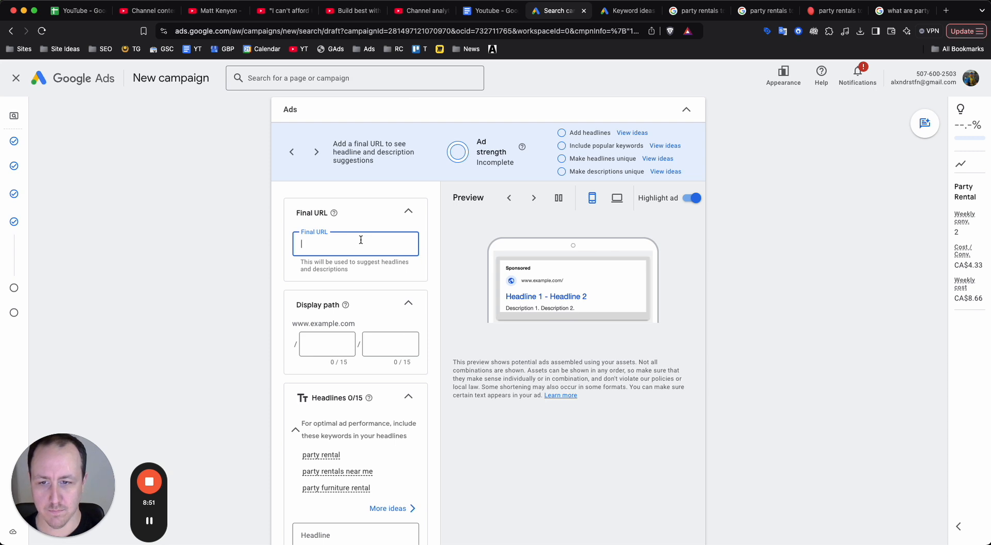
click(149, 521)
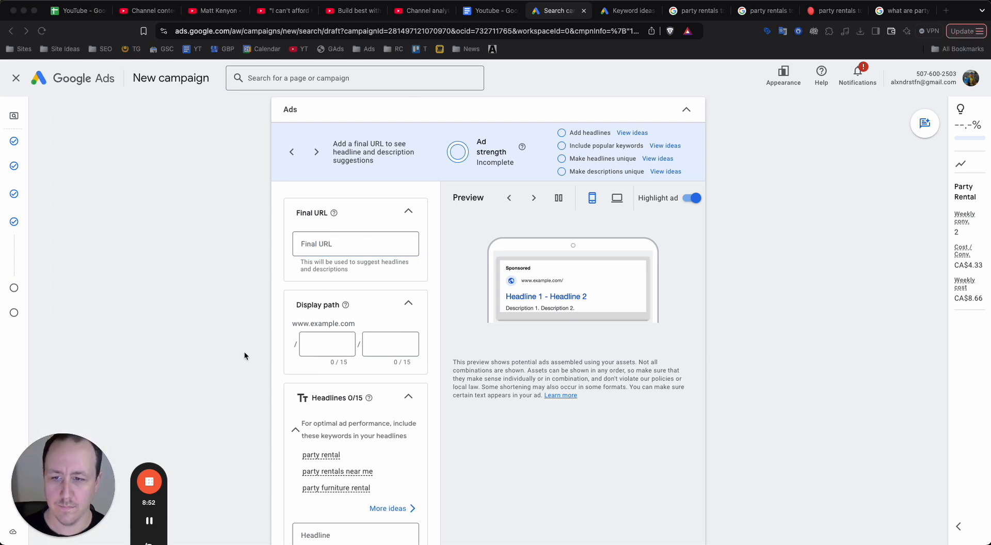
click(321, 242)
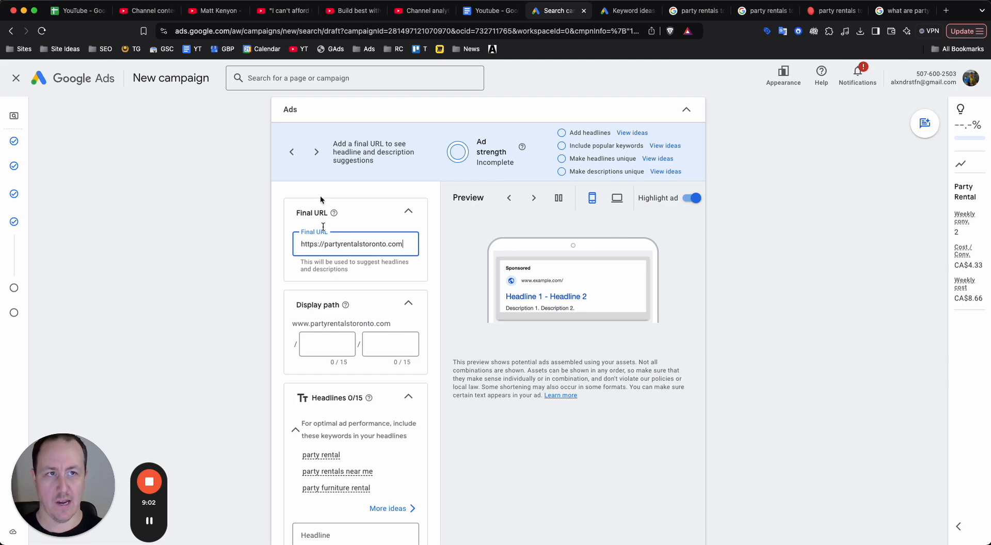
From the Google results for "party rentals toronto", open the PartyRentalsInToronto.com, Element Event Solutions and Gervais Rentals sites in separate new tabs.
click(676, 12)
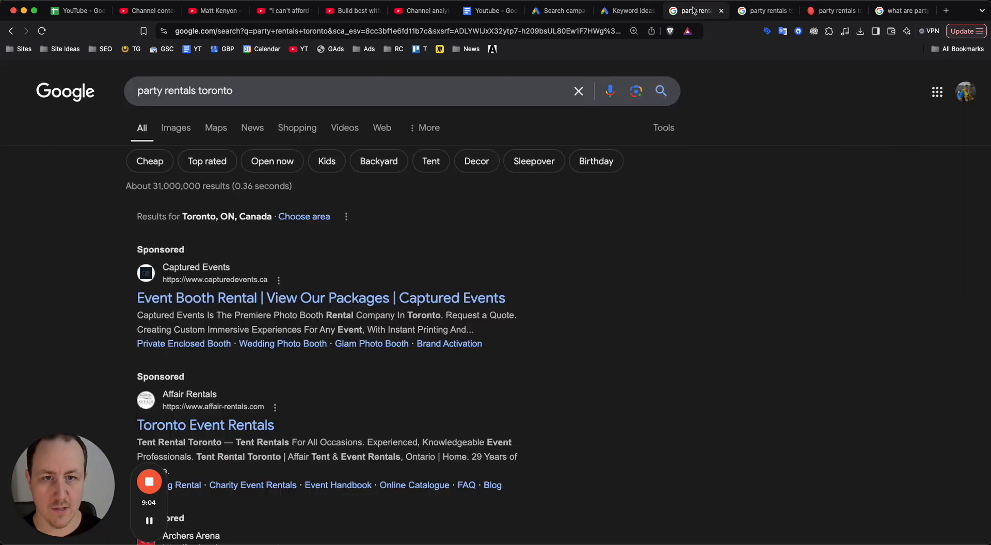
scroll(537, 246, down, 3)
scroll(433, 305, down, 15)
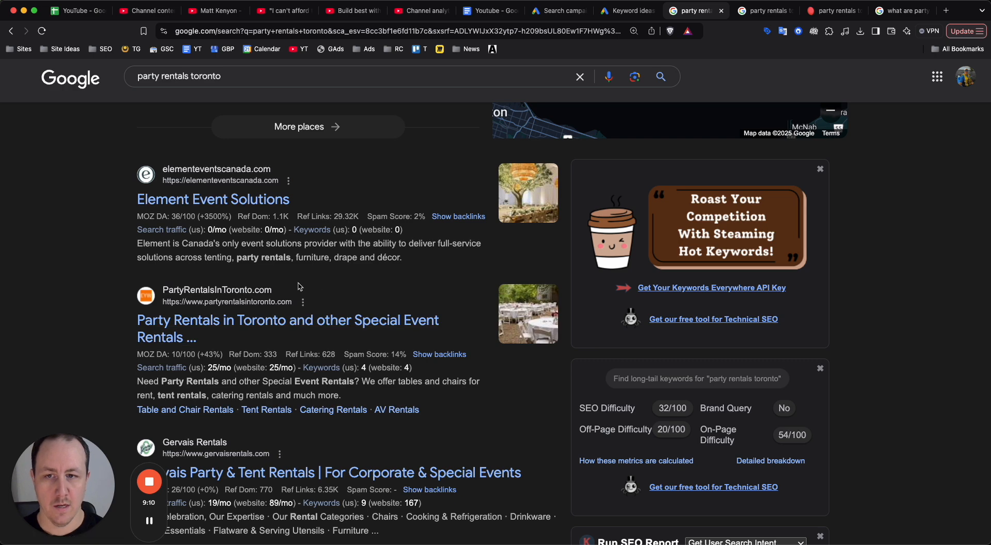
right_click(287, 322)
click(300, 324)
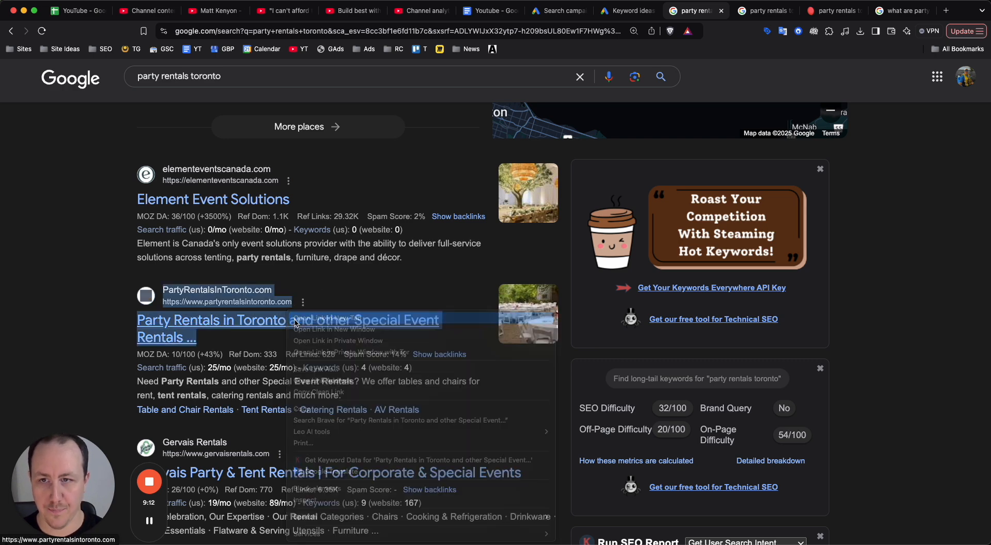
right_click(255, 206)
click(290, 208)
scroll(309, 309, down, 3)
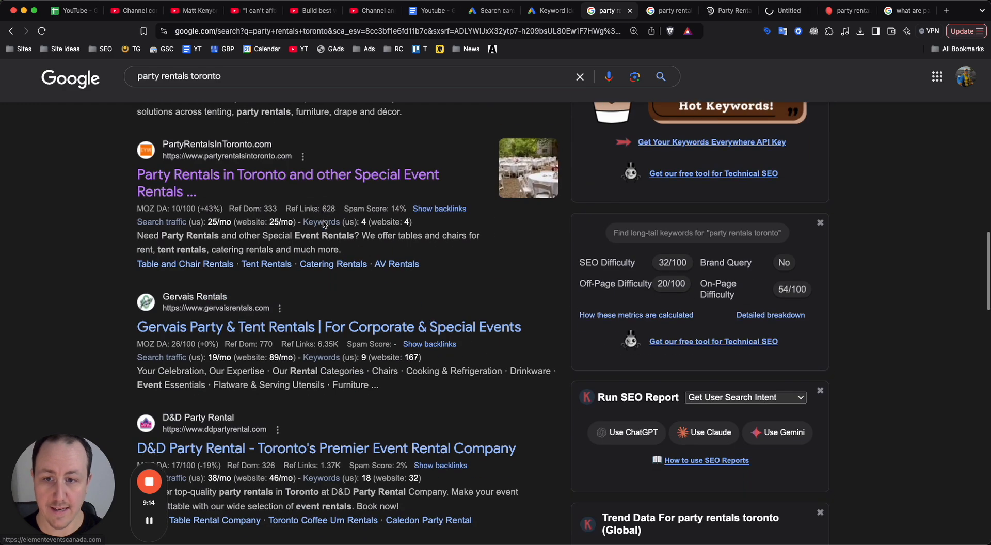
right_click(361, 326)
click(393, 318)
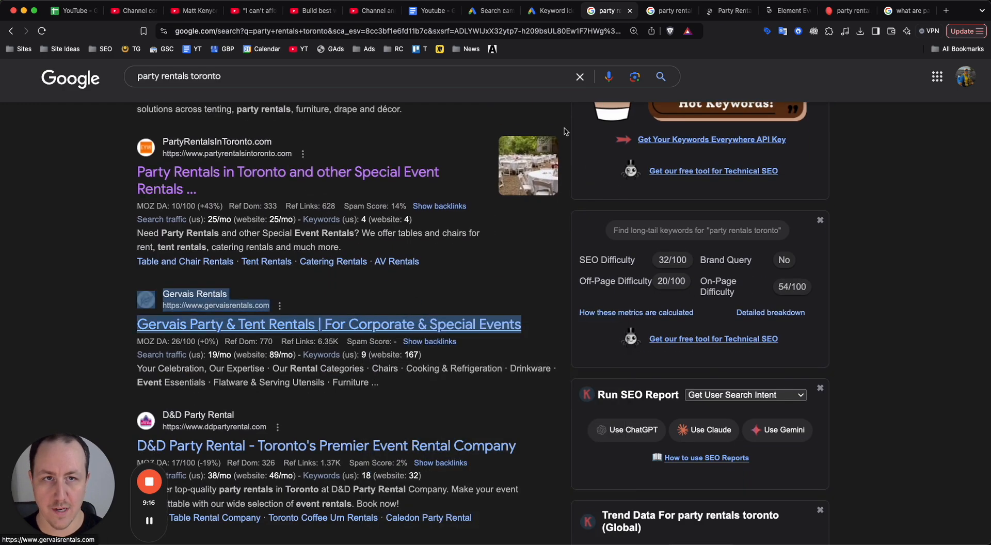
Look through the partyrentalsintoronto.com homepage, examining its rental categories, price lists, event photos and quote links.
click(668, 12)
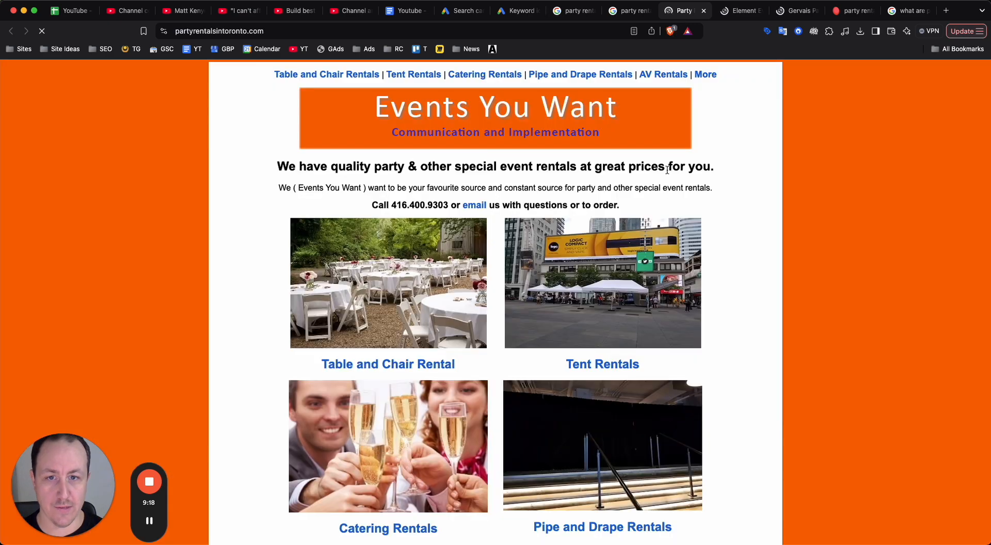
scroll(680, 277, down, 5)
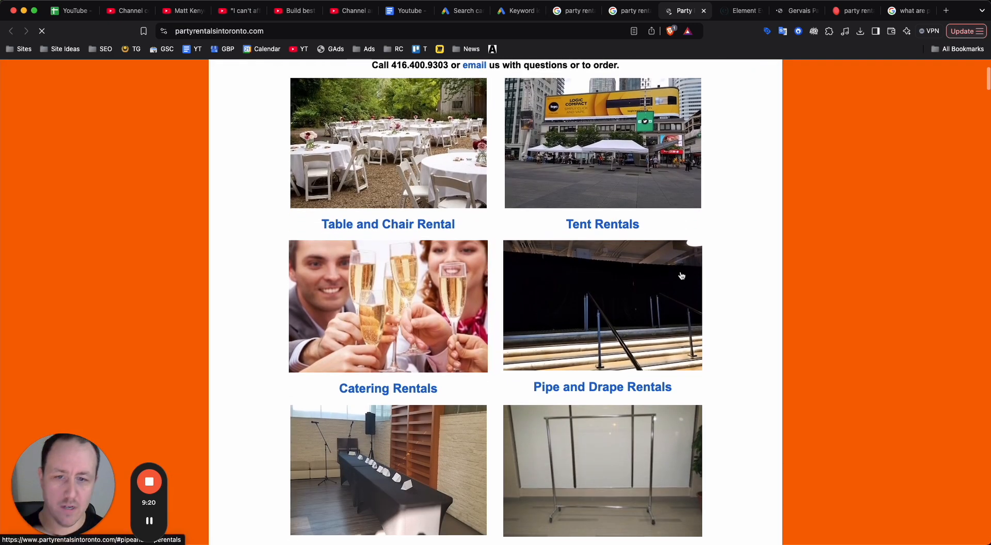
scroll(623, 302, down, 15)
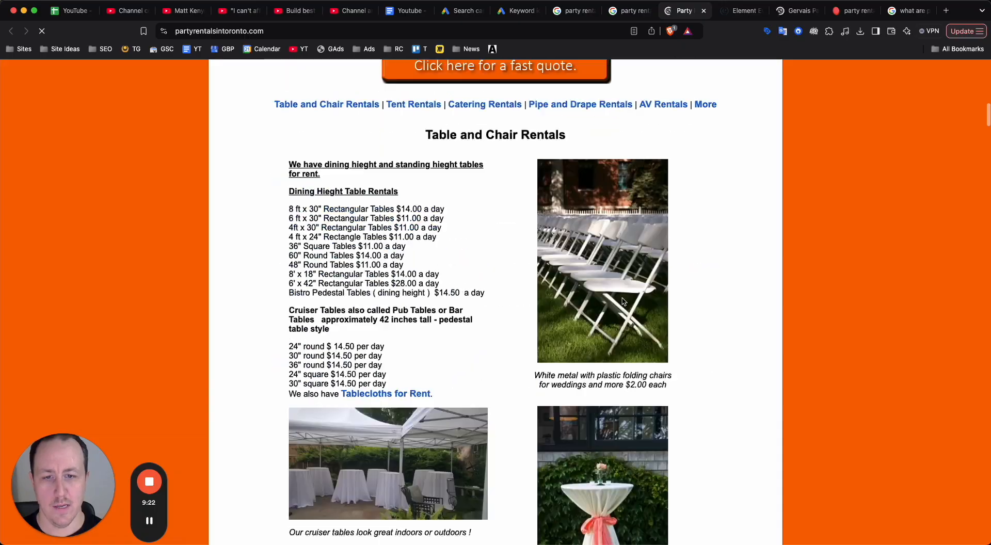
scroll(623, 302, down, 20)
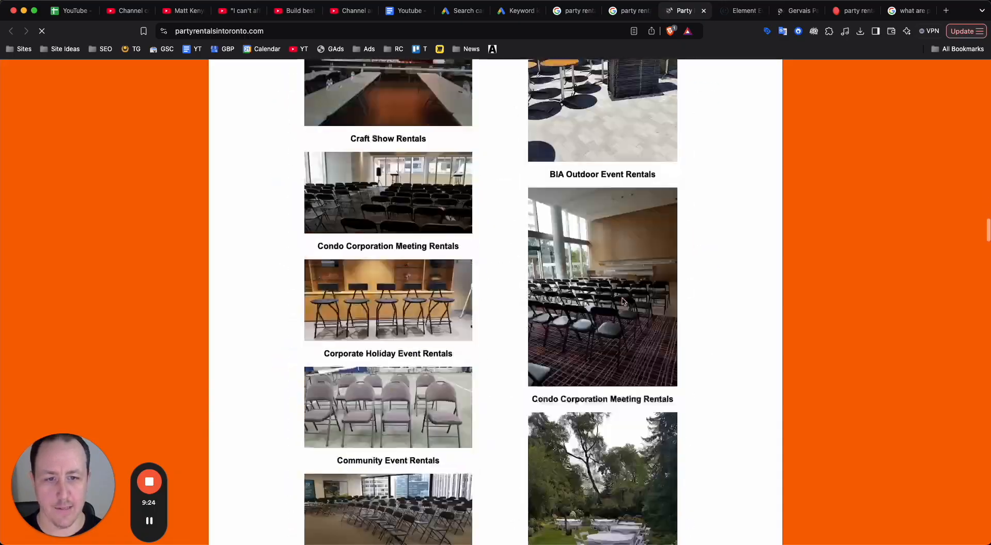
scroll(623, 302, down, 20)
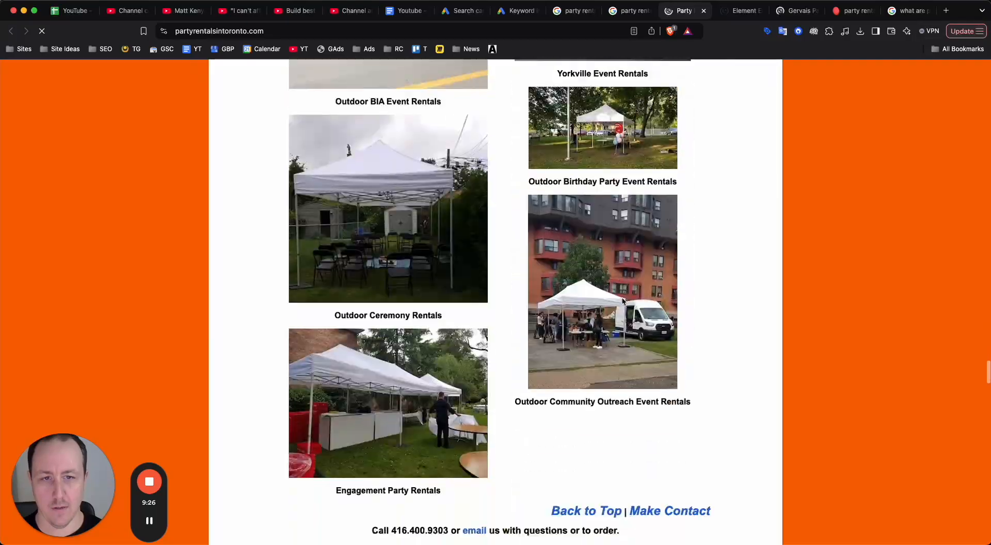
scroll(623, 302, down, 20)
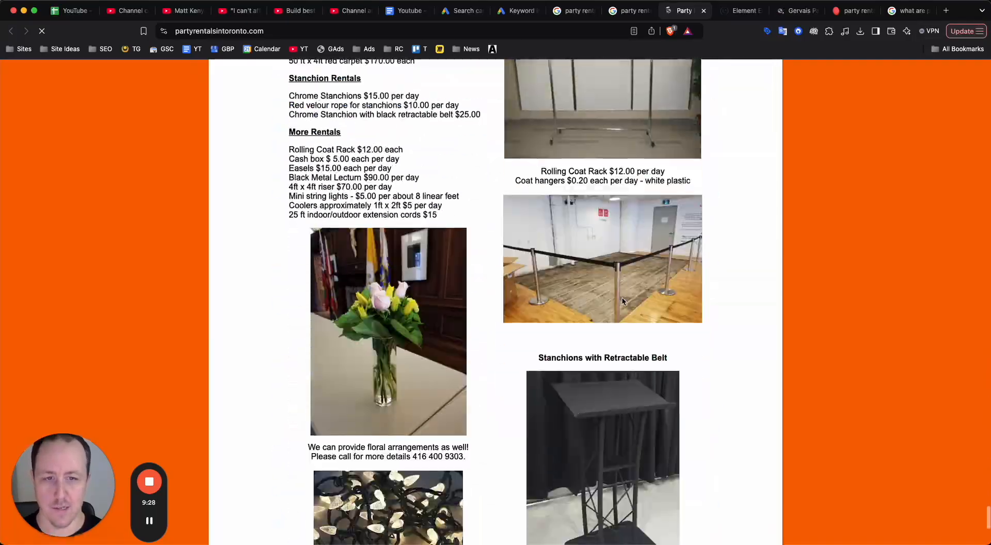
scroll(623, 299, up, 20)
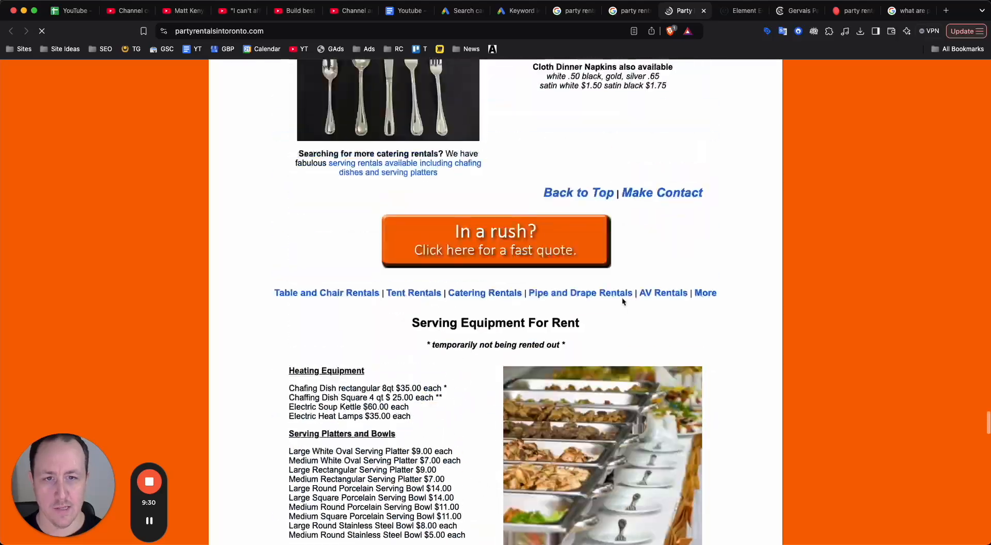
scroll(623, 300, up, 10)
Preview the partyrentalsintoronto.com homepage in the iPhone 14 Pro Max mobile view, then return to the desktop layout.
key(super+alt+i)
scroll(391, 336, up, 5)
scroll(389, 336, up, 15)
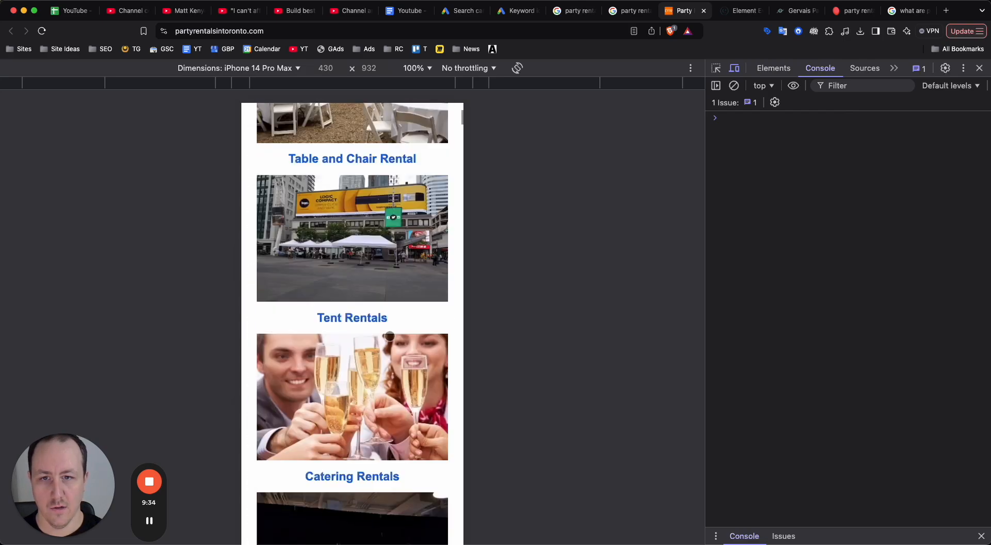
key(super+alt+i)
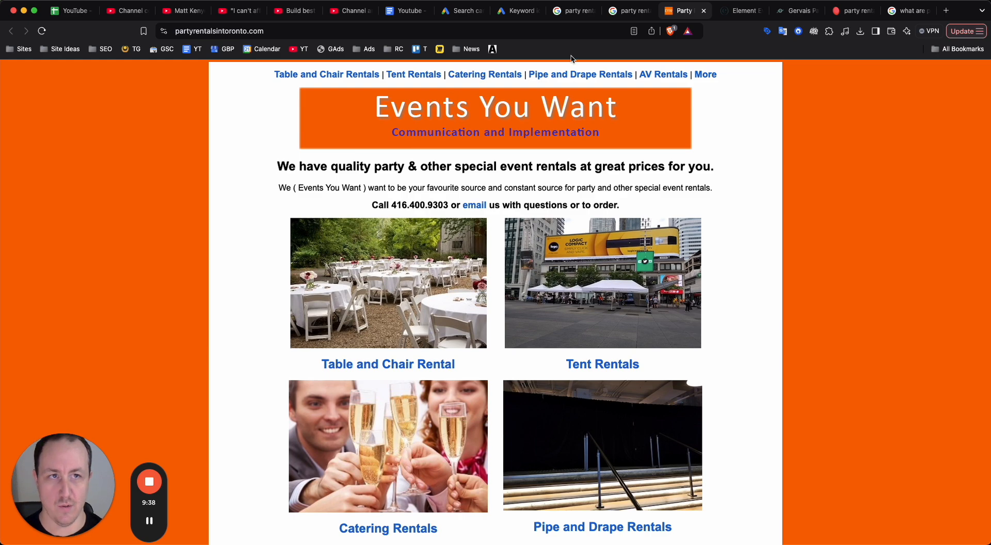
Dismiss the announcement on the Element Event Solutions site and examine its homepage's layout and event planning sections.
click(733, 17)
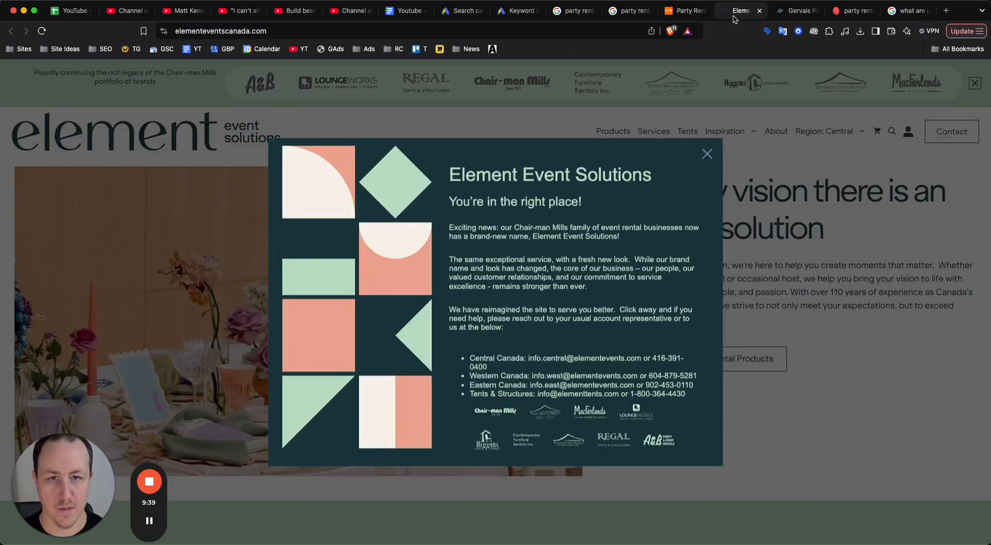
click(706, 154)
scroll(657, 237, down, 10)
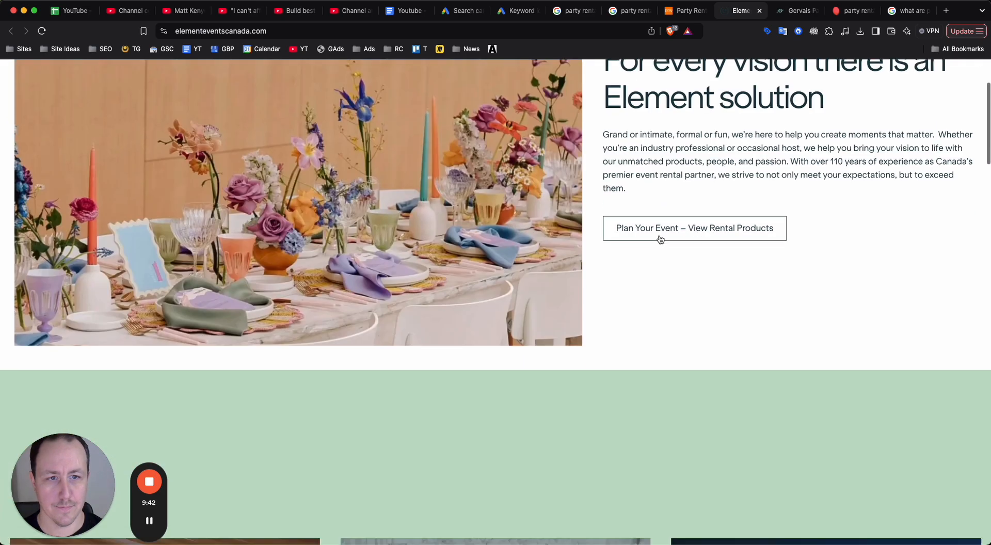
scroll(521, 316, down, 15)
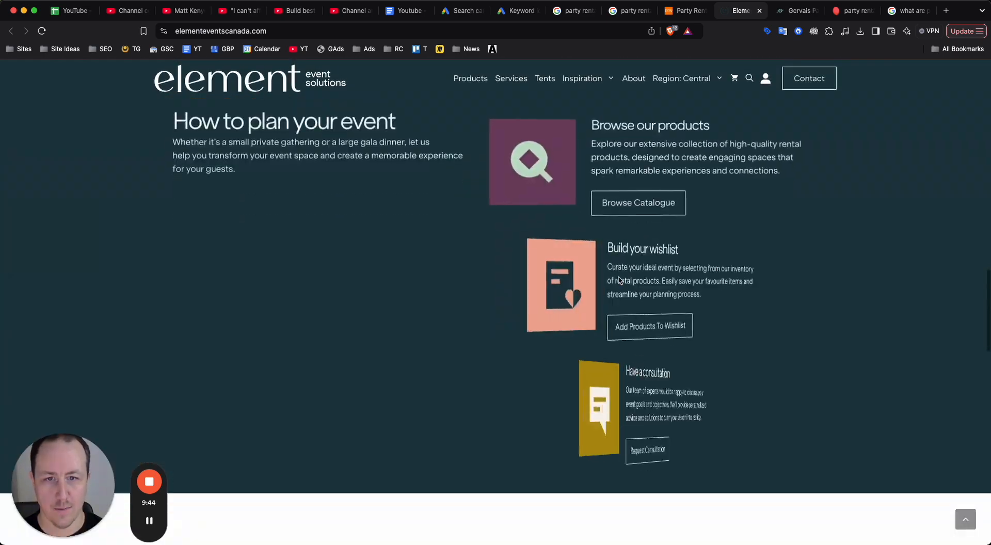
scroll(683, 205, up, 7)
scroll(683, 202, up, 18)
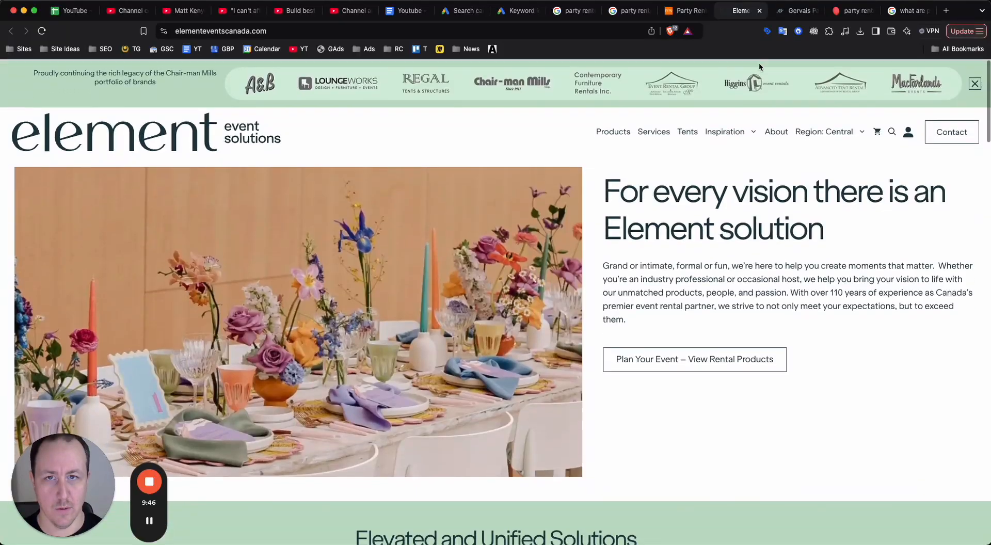
Examine the Gervais Rentals homepage, dismissing its new-website notice and looking through the introduction, rental categories and products.
click(790, 16)
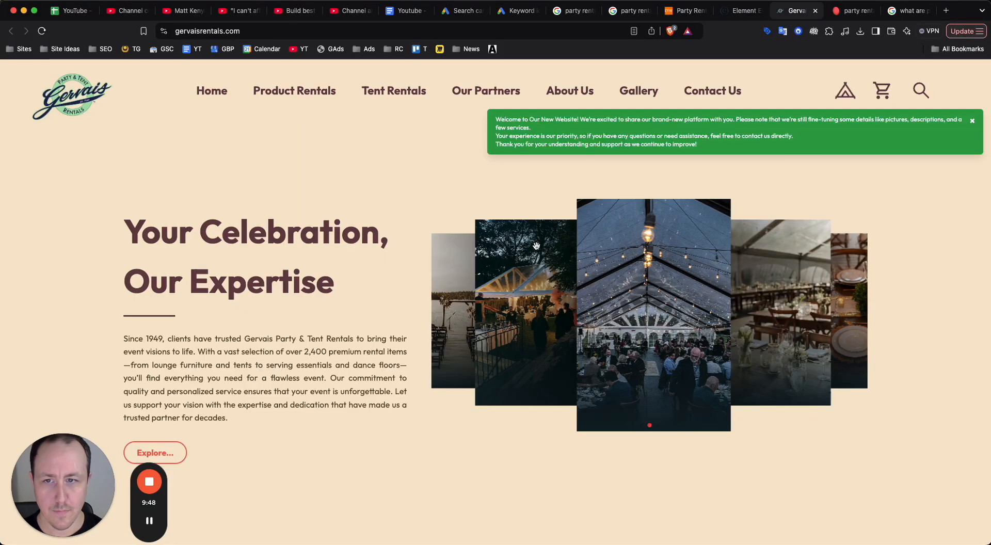
scroll(536, 245, down, 10)
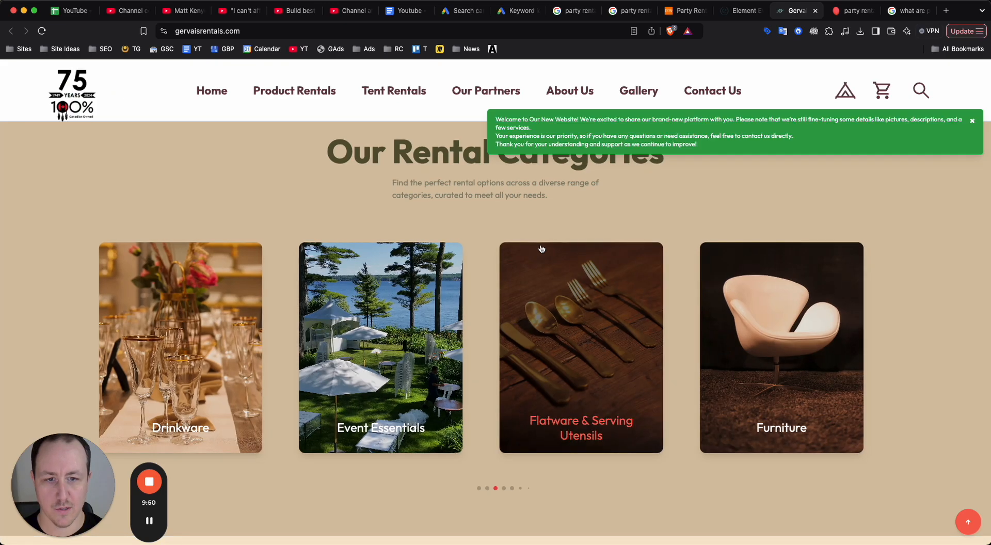
scroll(541, 249, up, 5)
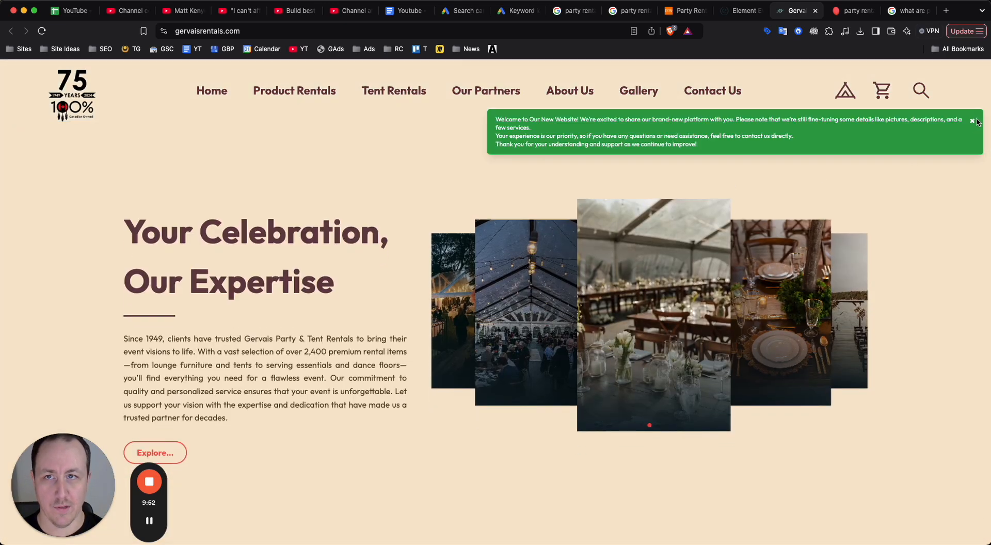
click(972, 123)
scroll(360, 251, down, 3)
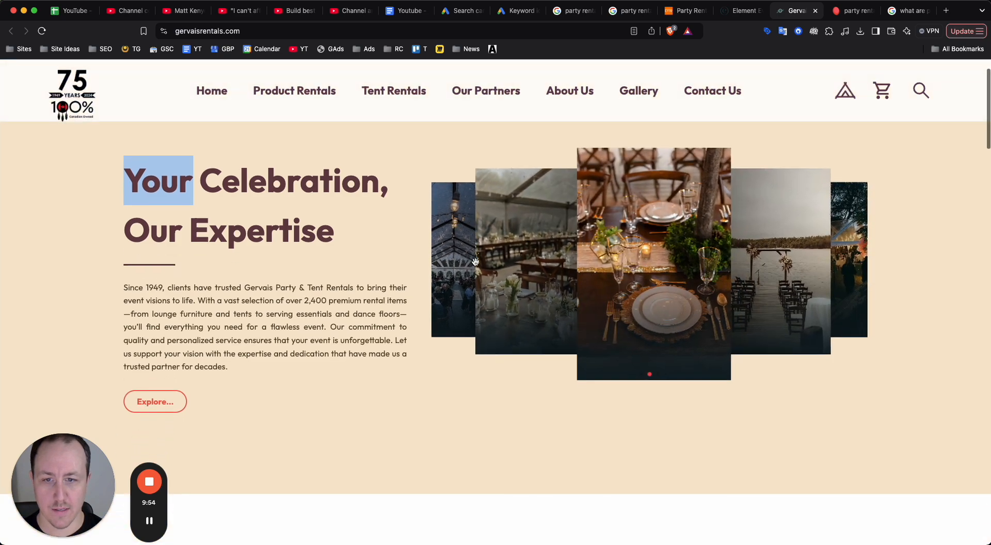
scroll(360, 250, down, 12)
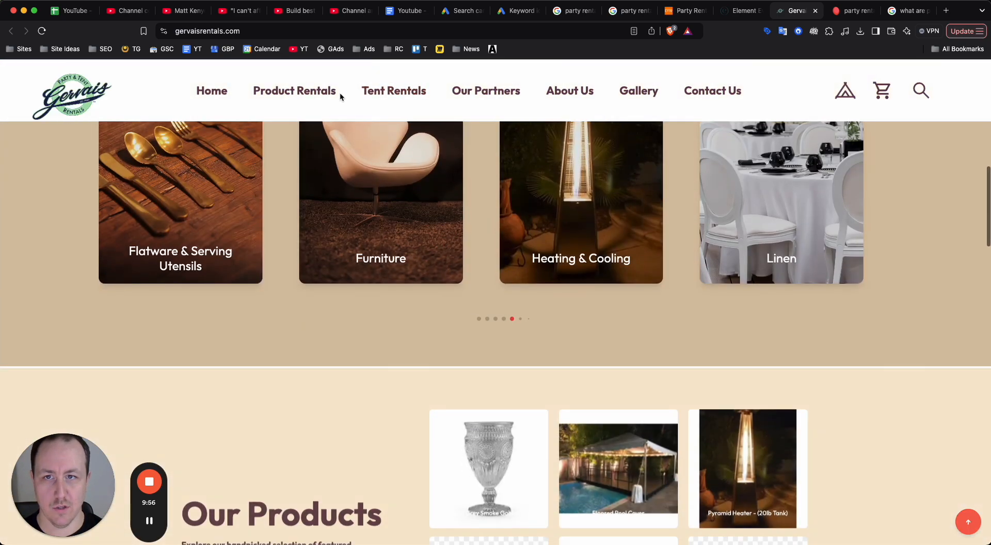
scroll(419, 349, down, 3)
scroll(421, 348, down, 7)
scroll(420, 347, up, 16)
scroll(420, 347, down, 5)
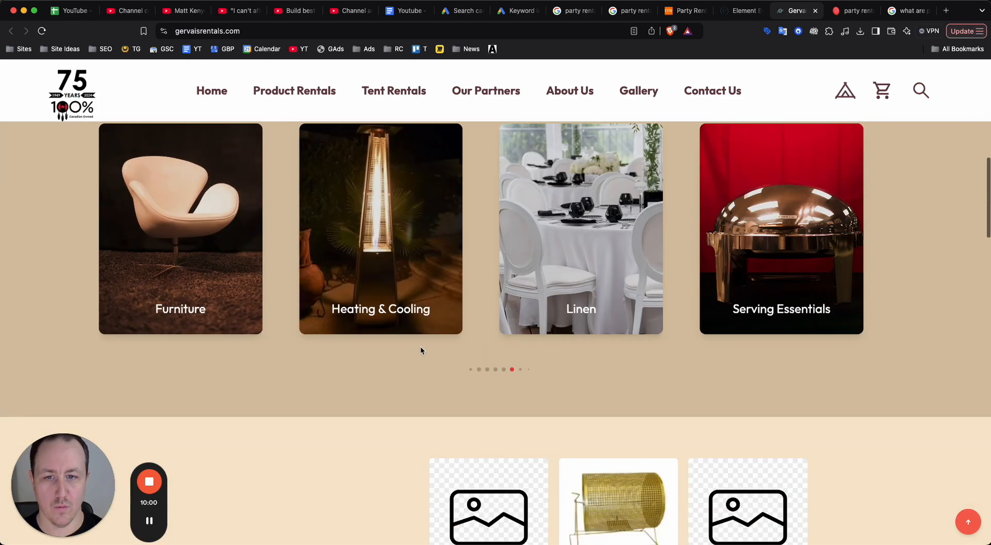
scroll(400, 321, up, 1)
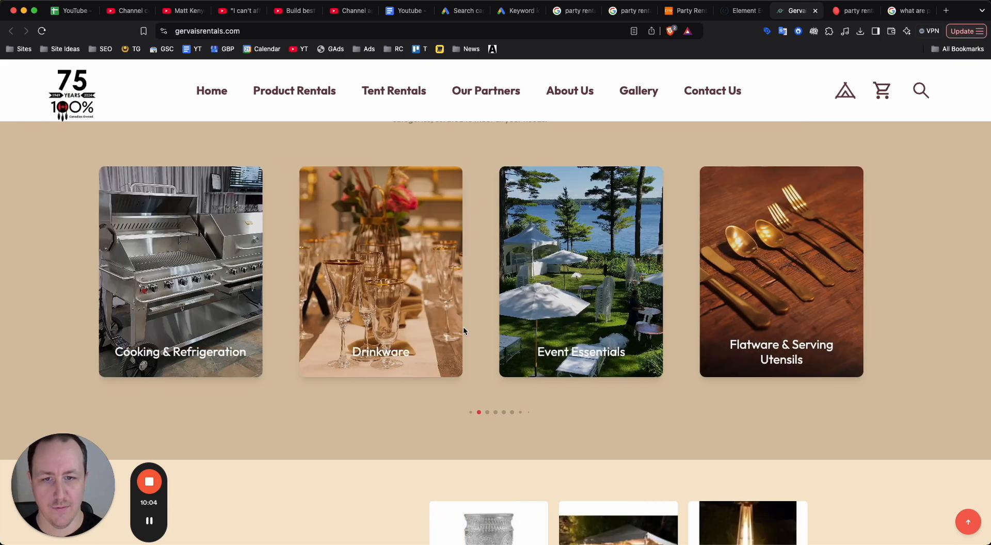
Examine the rest of the Gervais Rentals homepage, including its new arrivals, industry partners, contact form and footer.
scroll(399, 317, down, 10)
scroll(399, 320, up, 3)
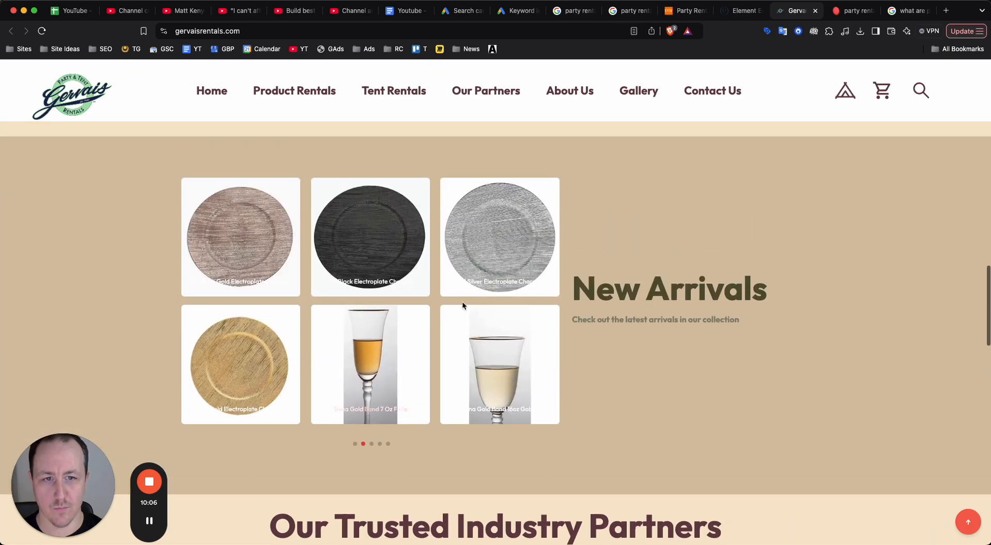
scroll(462, 305, down, 16)
scroll(594, 314, down, 5)
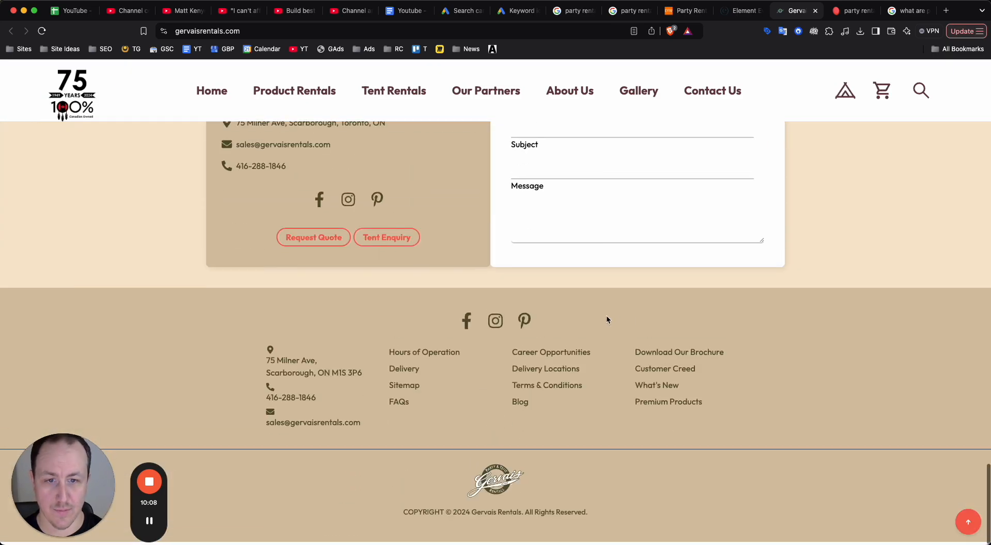
scroll(606, 315, up, 20)
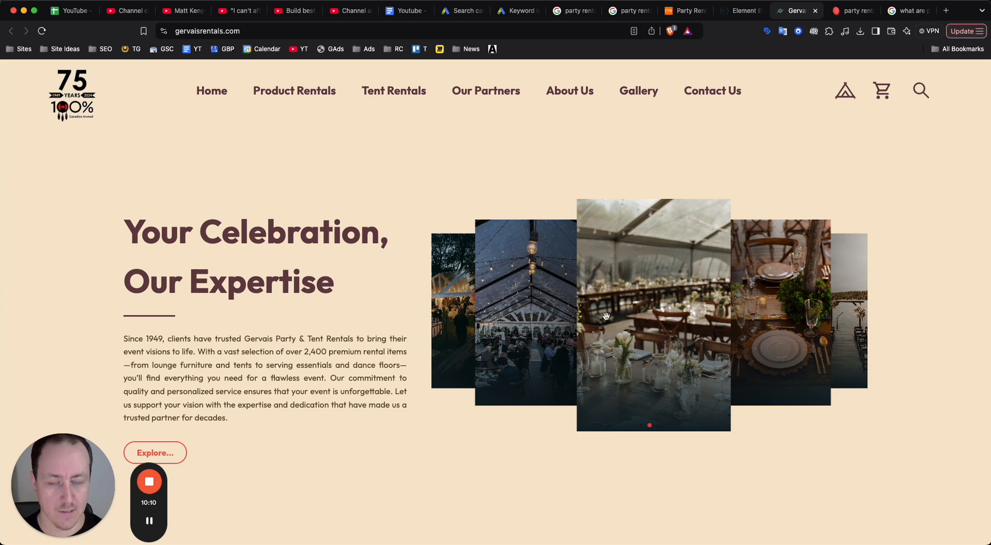
Preview the Gervais Rentals homepage in the iPhone 14 Pro Max mobile view, then return to the desktop layout.
key(super+alt+i)
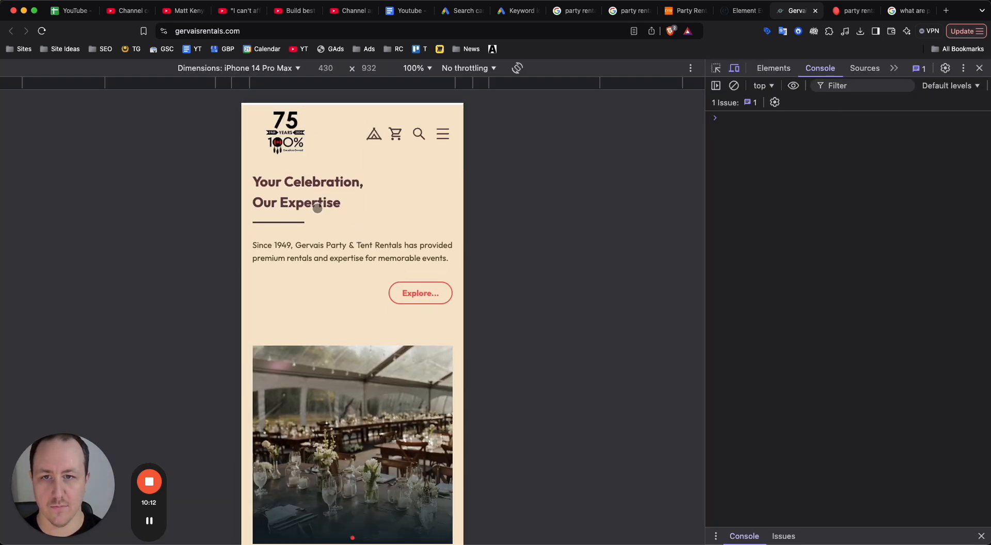
scroll(386, 323, down, 3)
scroll(386, 323, down, 15)
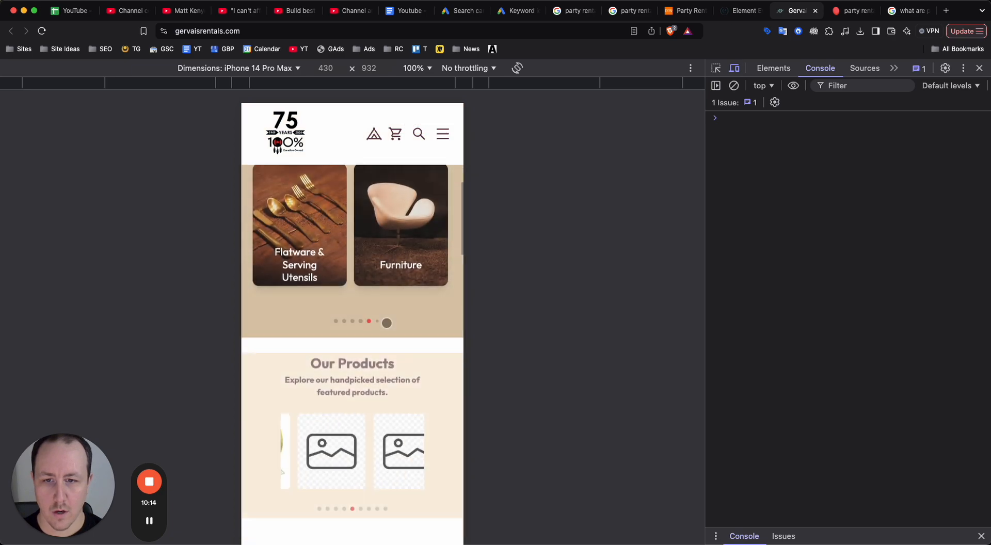
key(super+alt+i)
Review the Gervais Rentals desktop homepage again, from the rental categories and featured products to the footer and back to the introduction.
scroll(386, 321, up, 10)
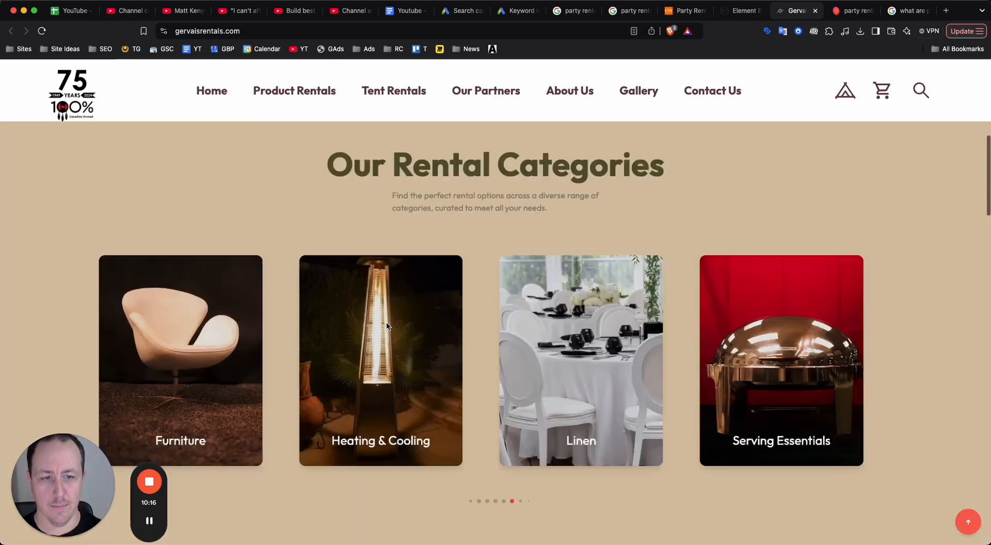
scroll(386, 319, down, 6)
scroll(527, 281, down, 2)
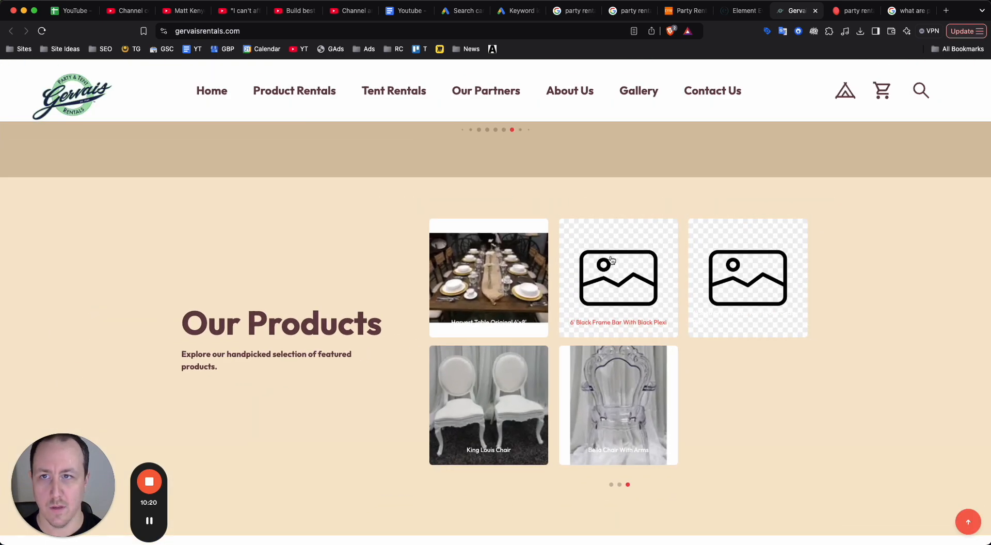
scroll(604, 307, down, 15)
scroll(597, 371, down, 5)
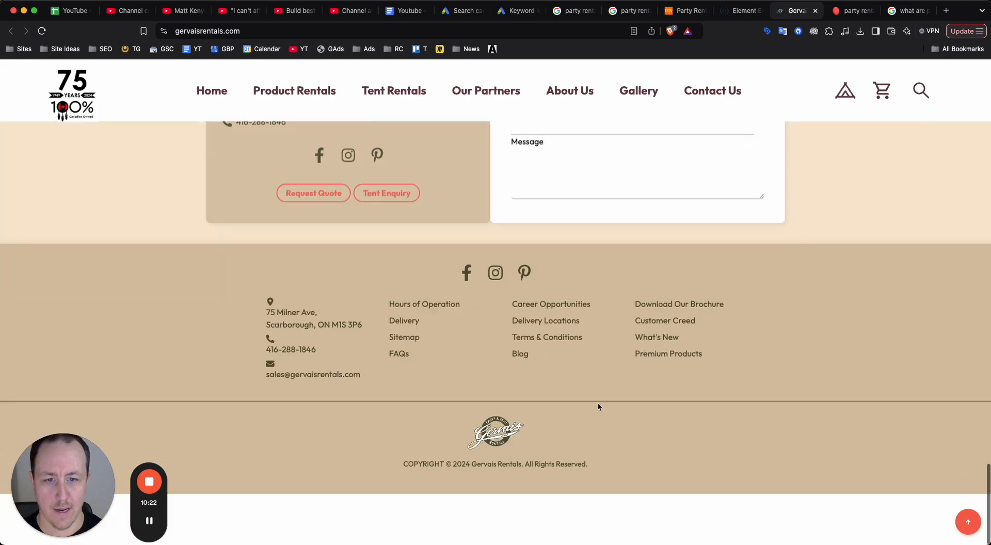
scroll(568, 496, up, 20)
scroll(541, 503, up, 10)
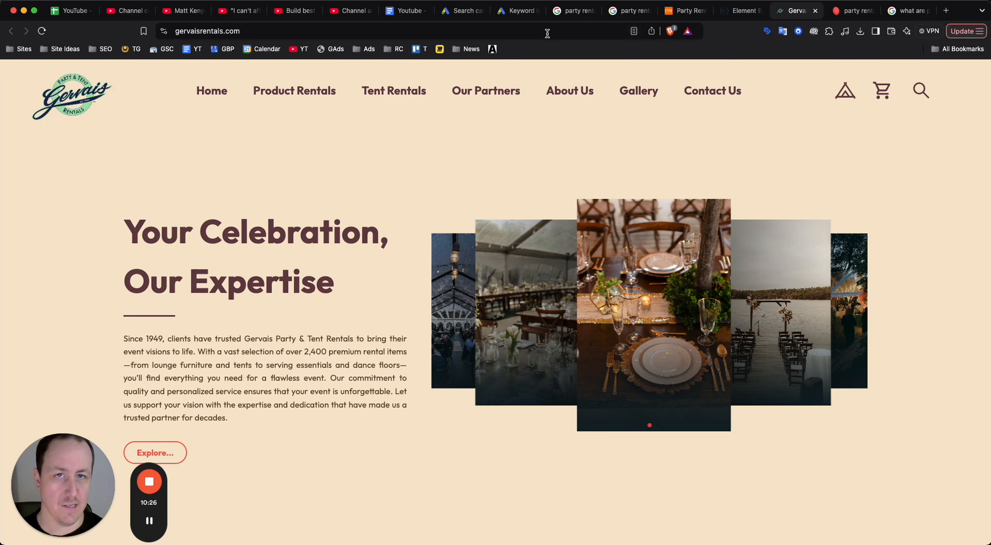
Switch to the Google Ads campaign draft and set the ad's display path to toronto/party-rentals.
click(470, 16)
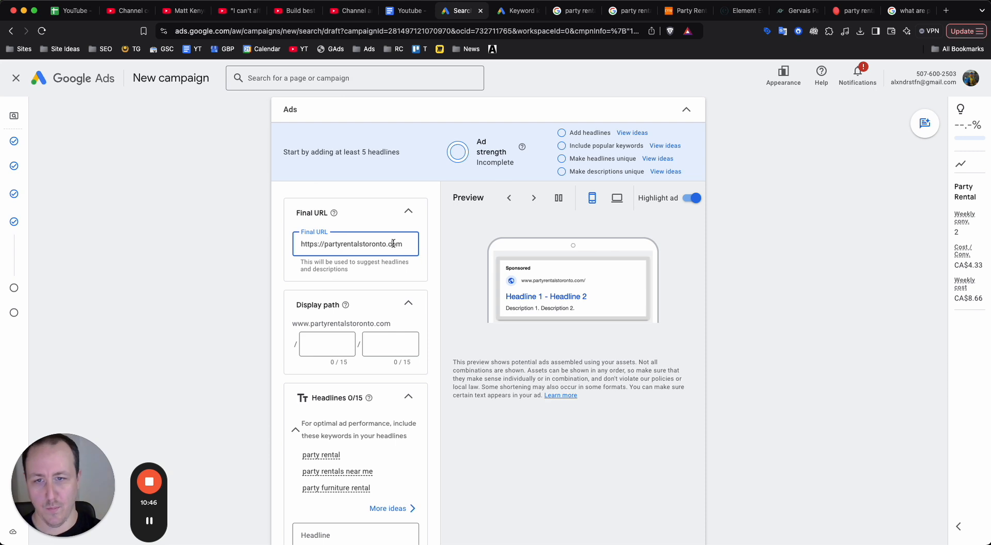
scroll(367, 310, down, 1)
click(341, 332)
text(p)
text(oronto)
key(Tab)
text(pa)
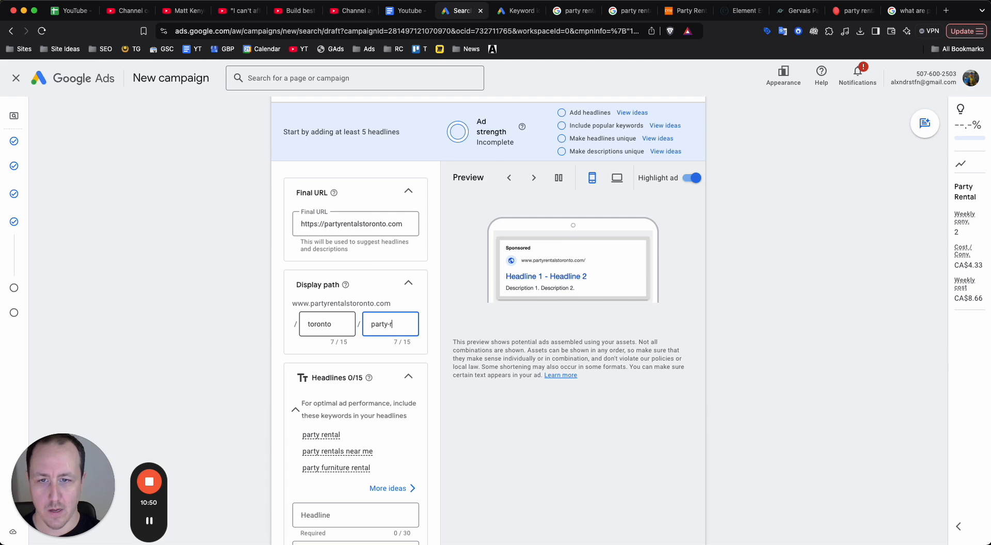
text(als)
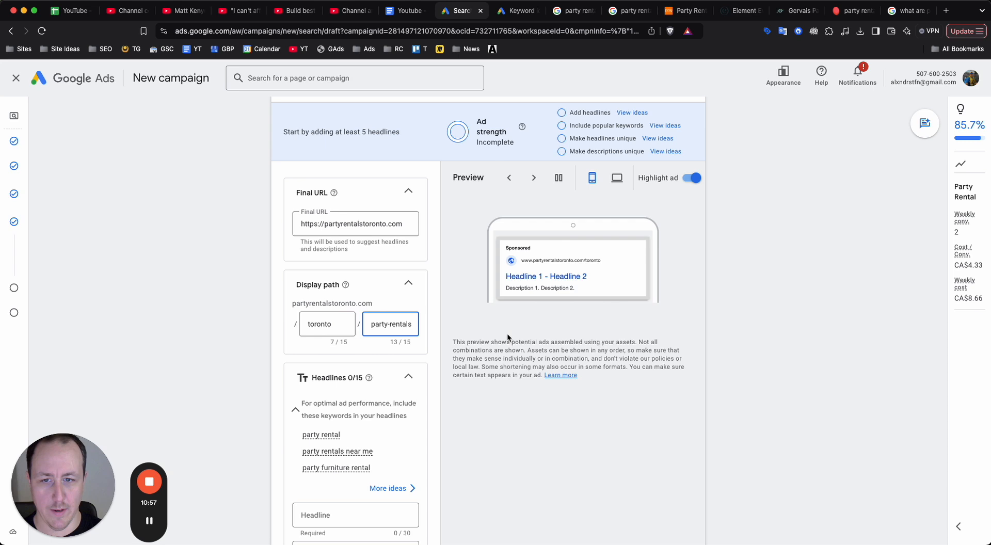
Enter "Toronto Party Rentals" as the ad's first headline.
scroll(47, 405, down, 5)
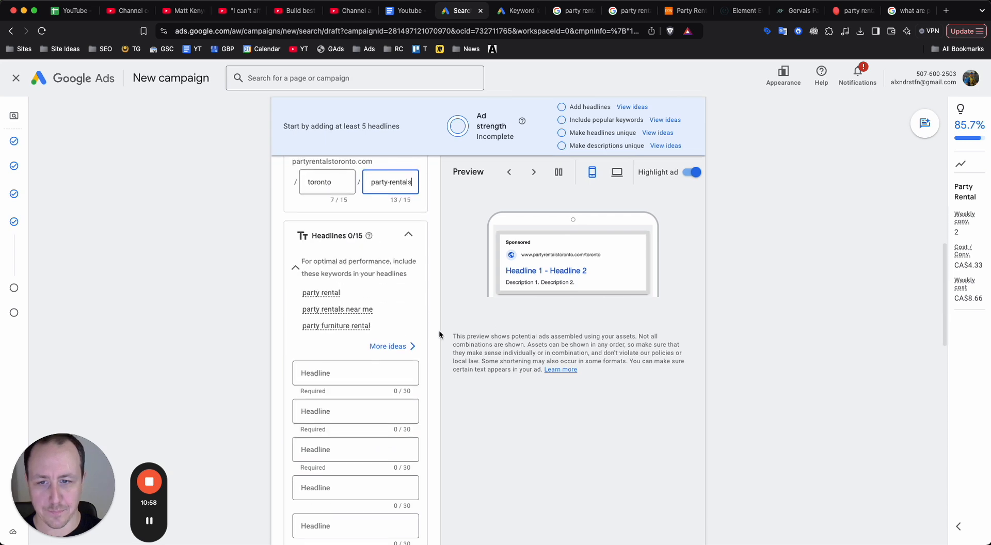
click(341, 292)
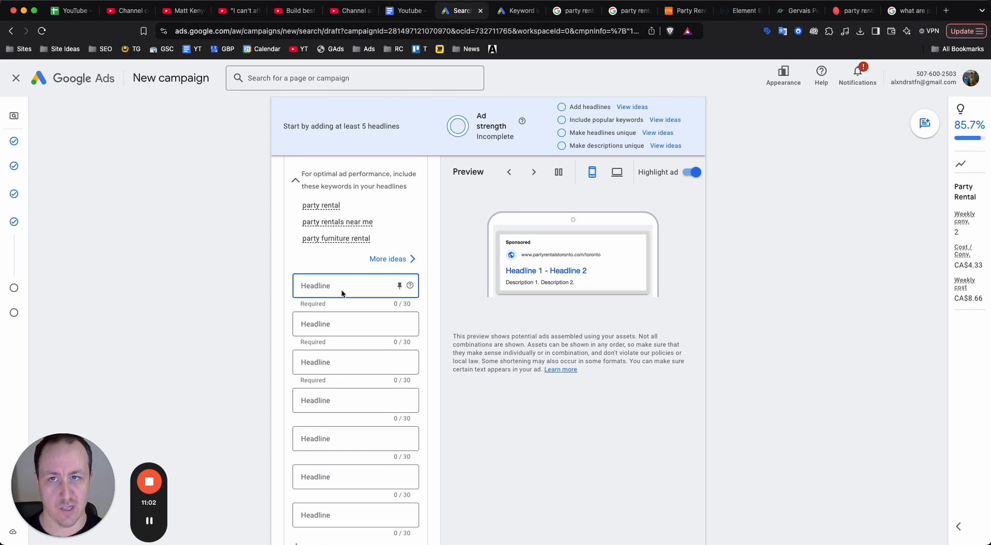
text(Toronto par)
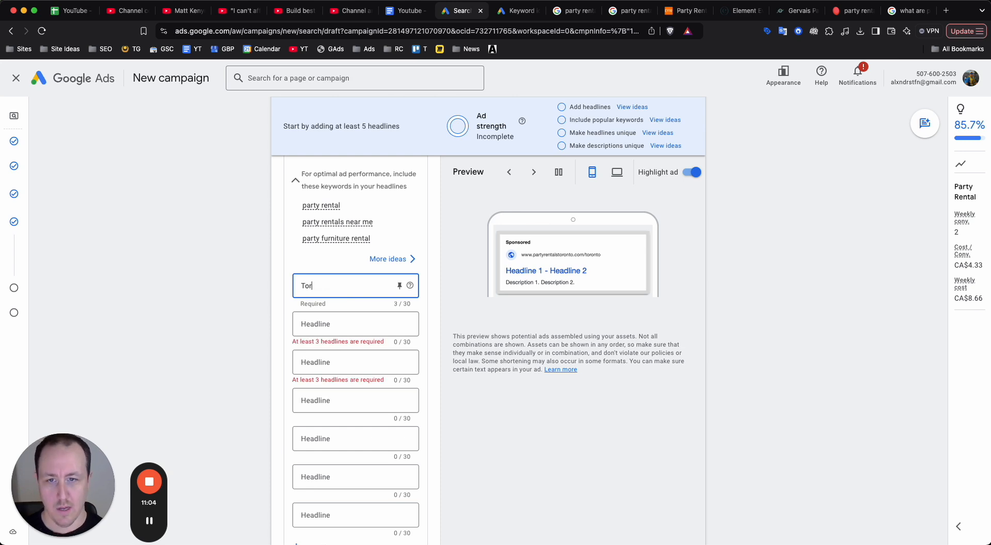
key(BackSpace)
key(BackSpace)
key(BackSpace)
key(BackSpace)
text(Party Rentals)
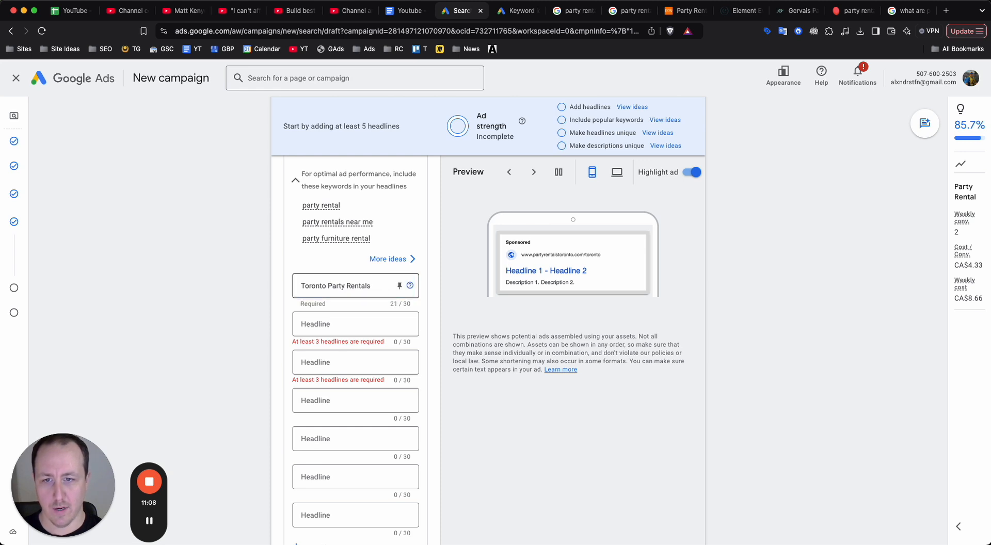
key(Tab)
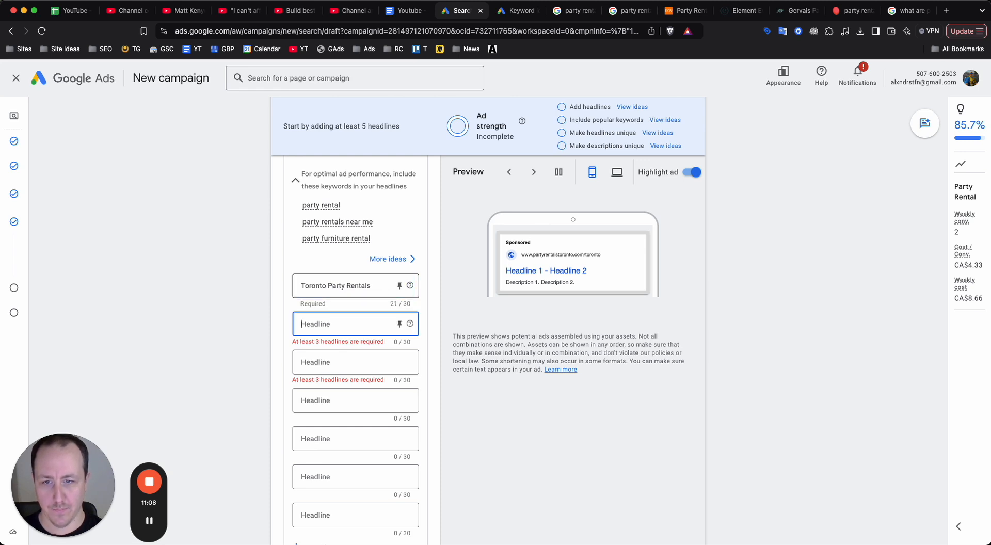
Enter "Party Rentals Toronto" as the ad's second headline.
text(Party Rental)
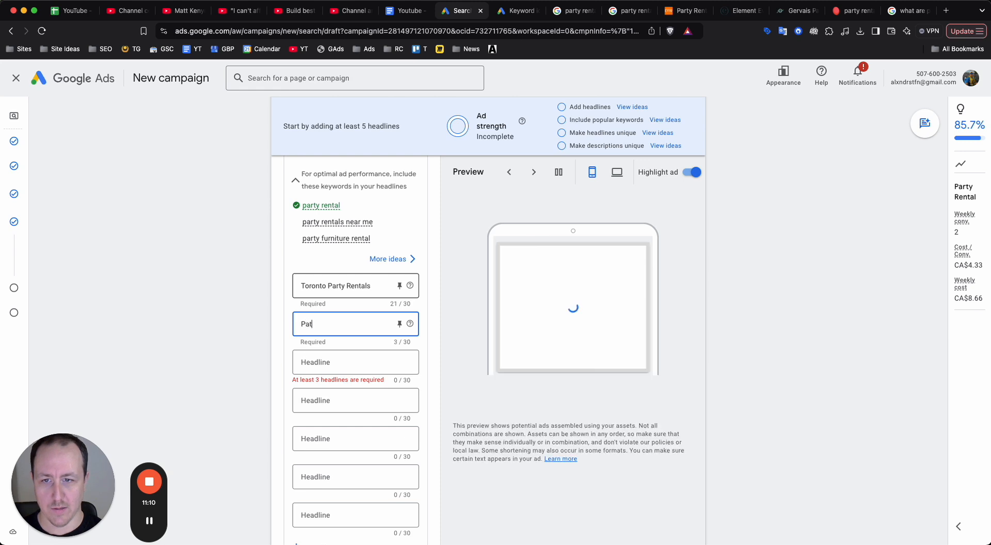
text(s Toronto)
key(Tab)
Enter "We've Got Your Next Event" as the ad's third headline.
text(We)
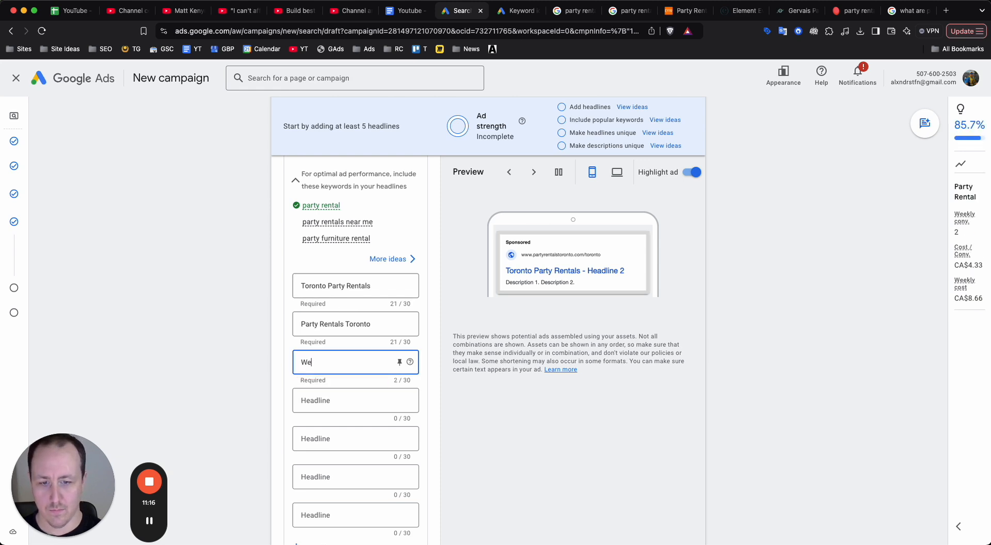
text(;vee Go)
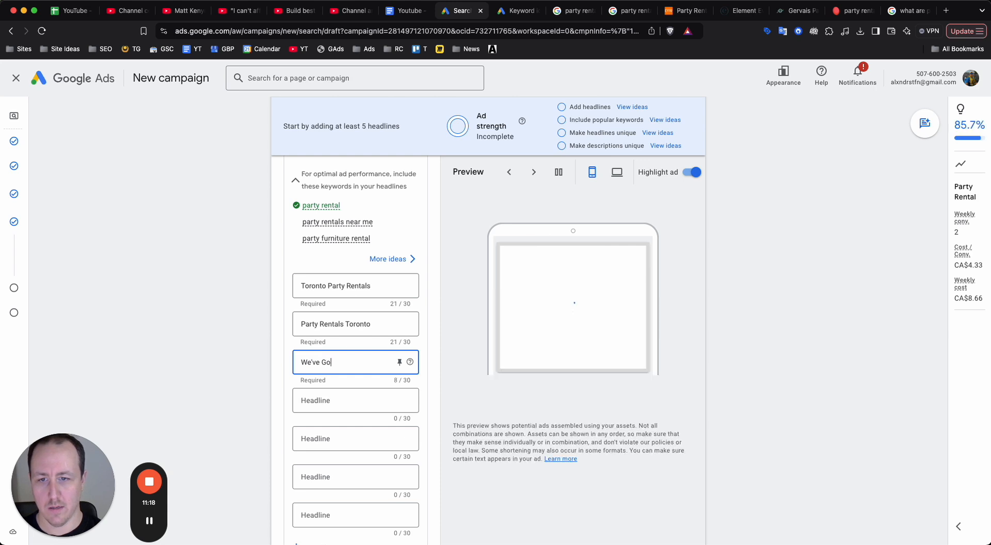
text(ttYour Next Event)
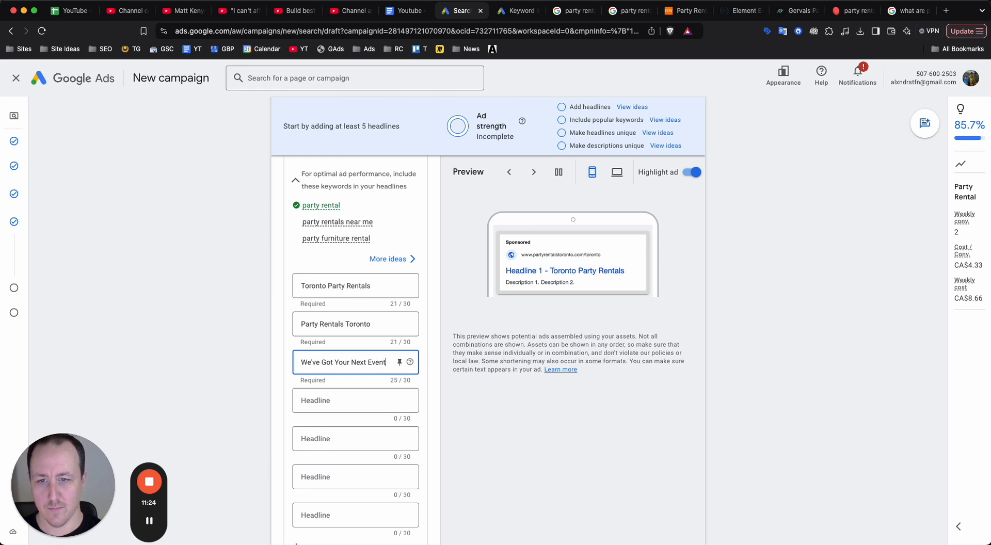
Reword the start of the third headline so that it reads "Rentals For Your Next Event".
drag(336, 362, 301, 363)
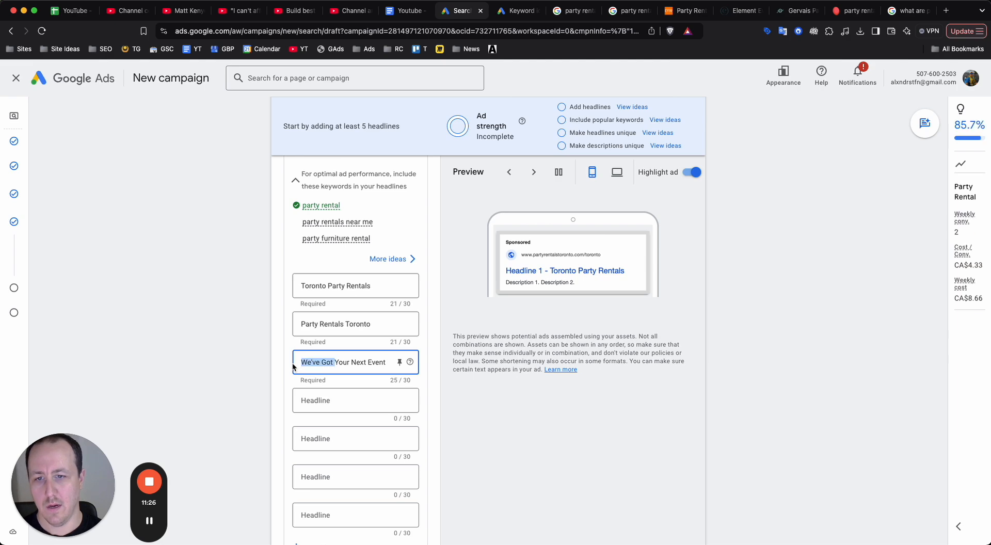
key(BackSpace)
text(Rentals FOr)
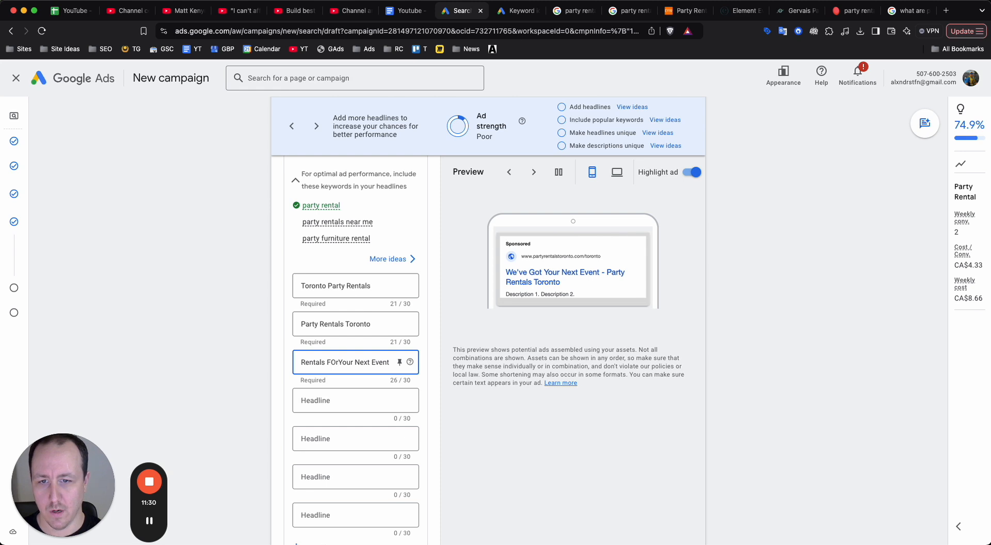
key(BackSpace)
key(BackSpace)
text(or)
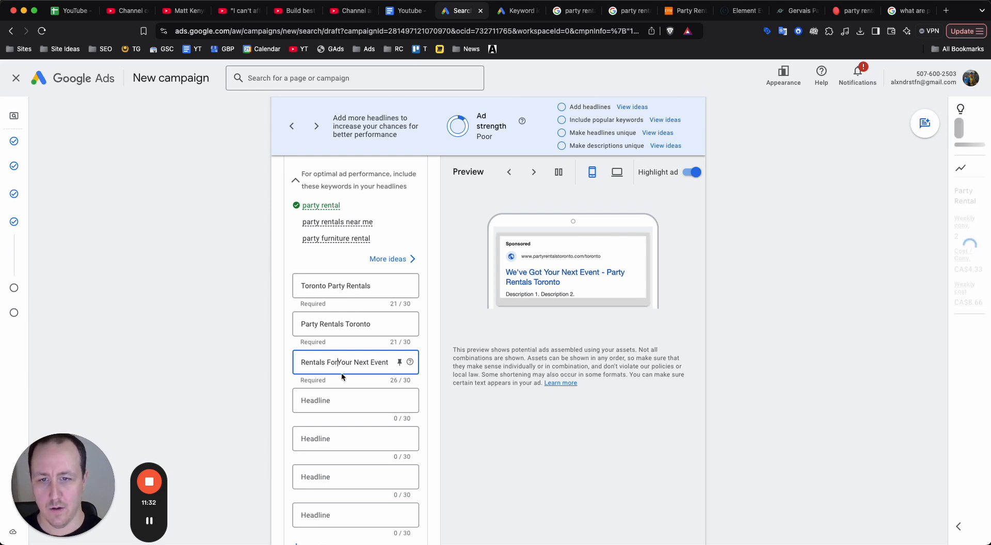
Enter "Chairs, Linens, Tents, & More" as the ad's fourth headline.
click(342, 393)
text(Chairs)
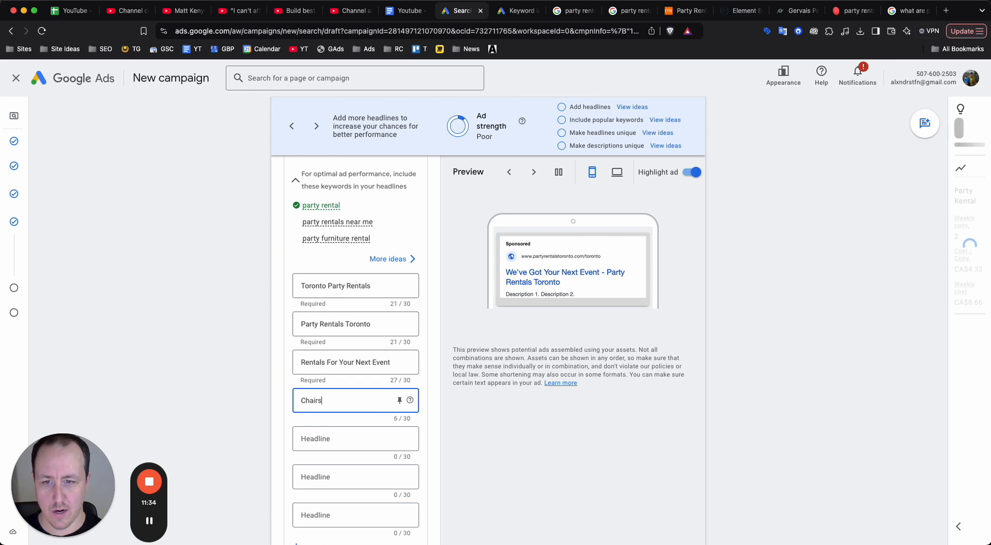
text(, Linens, Tents)
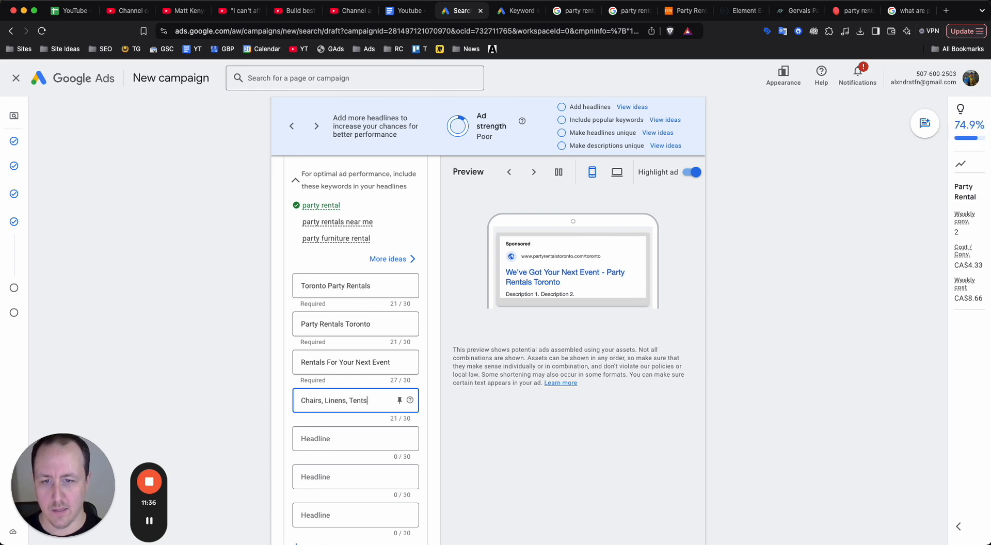
text(, an& More)
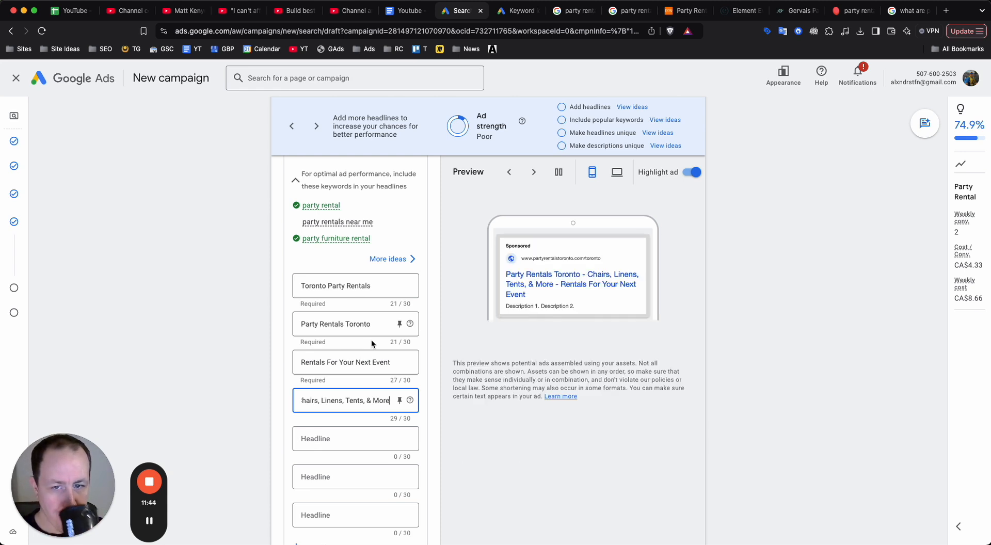
Enter "Looking to Rent Party Supplies" as the ad's fifth headline.
click(344, 438)
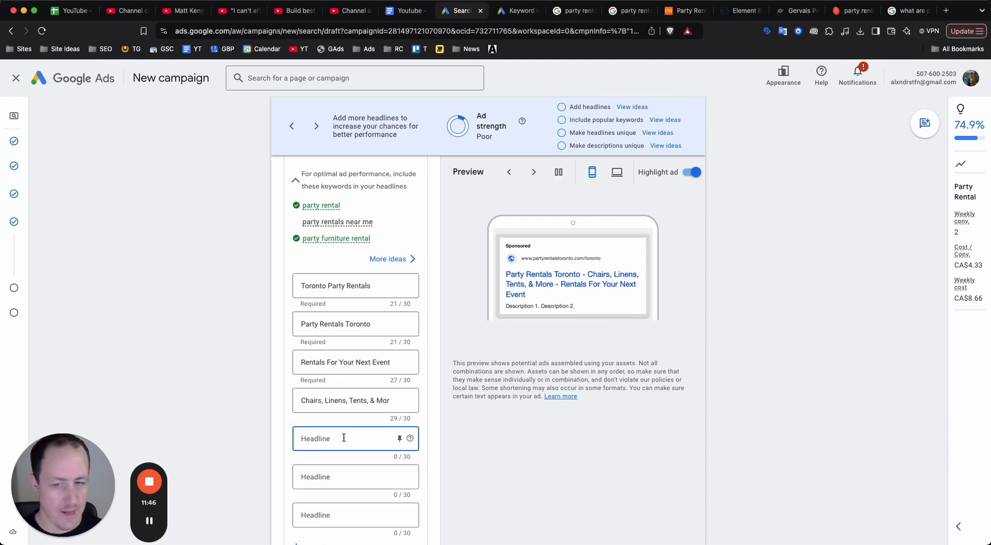
text(Looking to Rent)
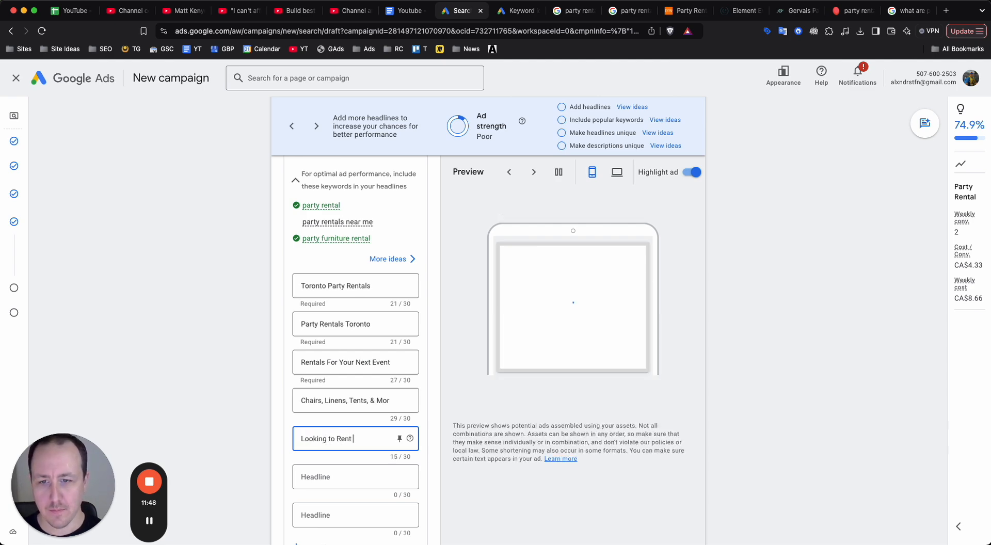
text( Party)
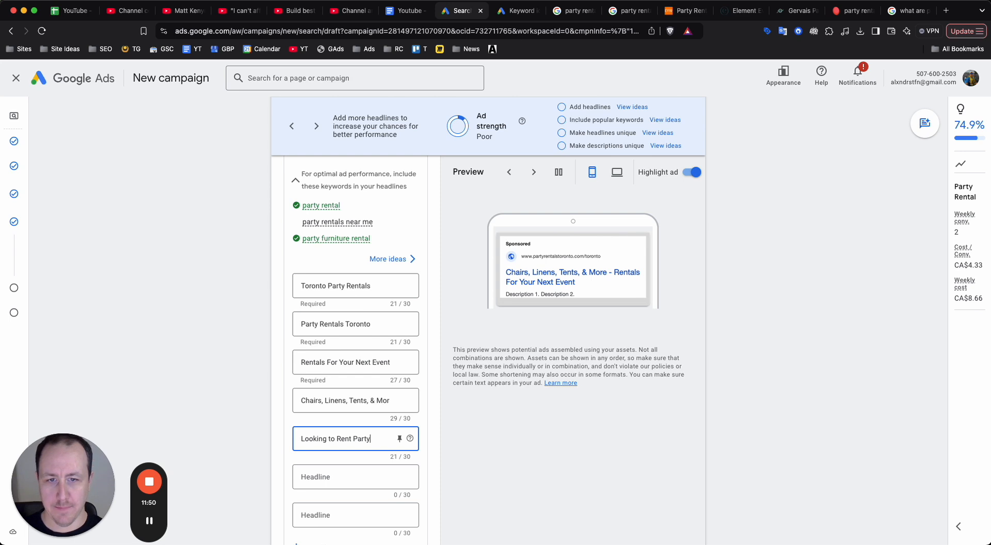
text( u)
text(uppl)
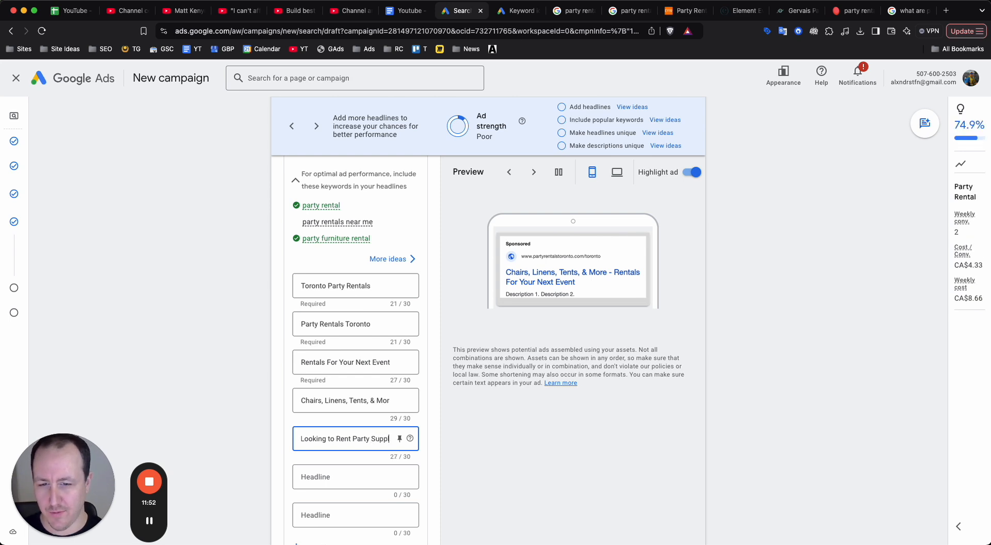
text(ies)
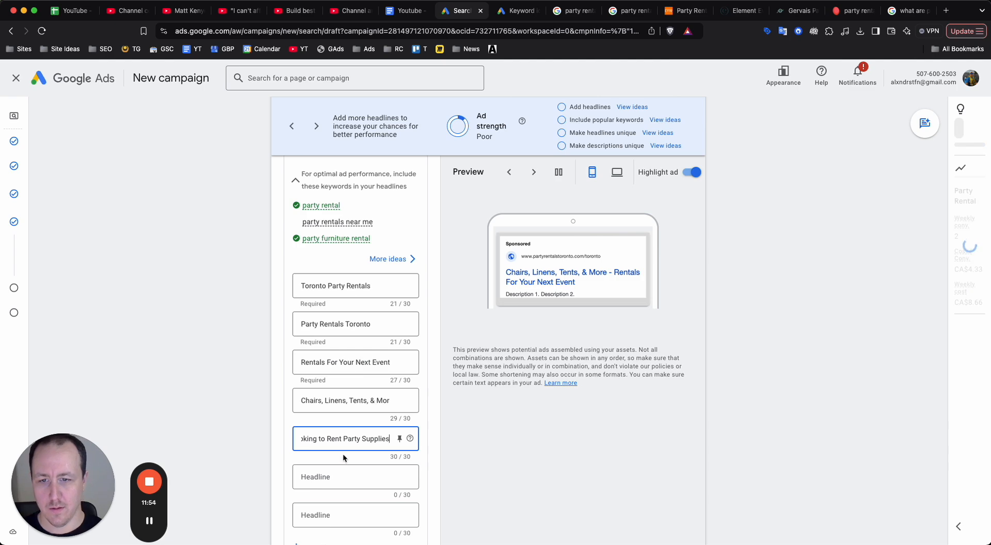
Reword the fifth headline as the question "Need to Rent Party Supplies?".
double_click(321, 440)
text(Need)
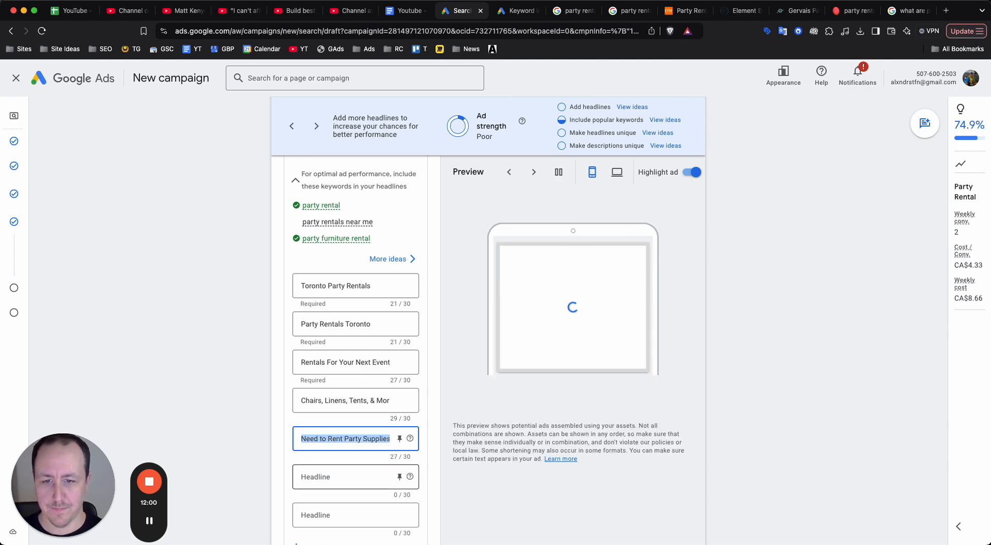
key(super+Right)
text(?)
key(Tab)
key(Tab)
key(Tab)
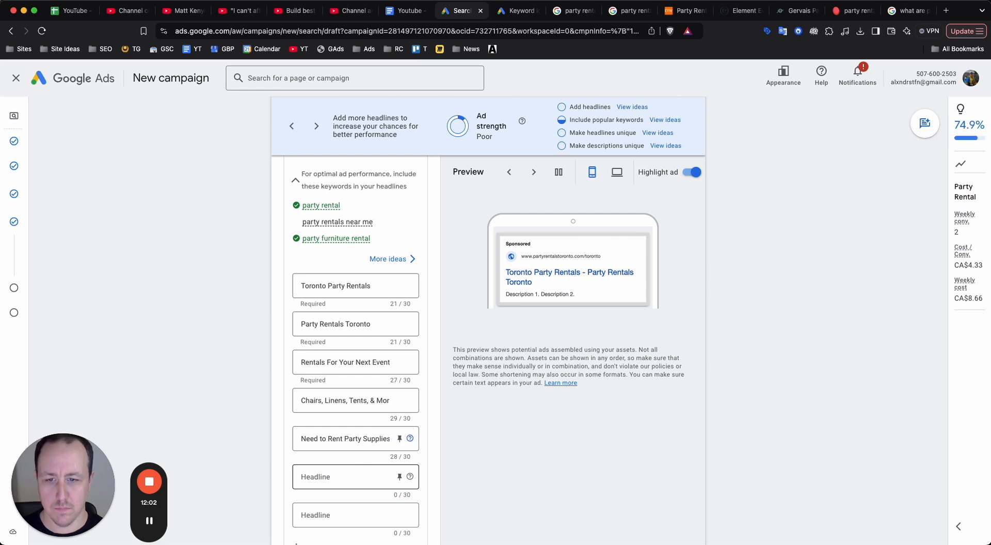
Enter "Toronto's Best Party Rentals" as the ad's sixth headline and add another empty headline field.
text(Toronto's Best Party)
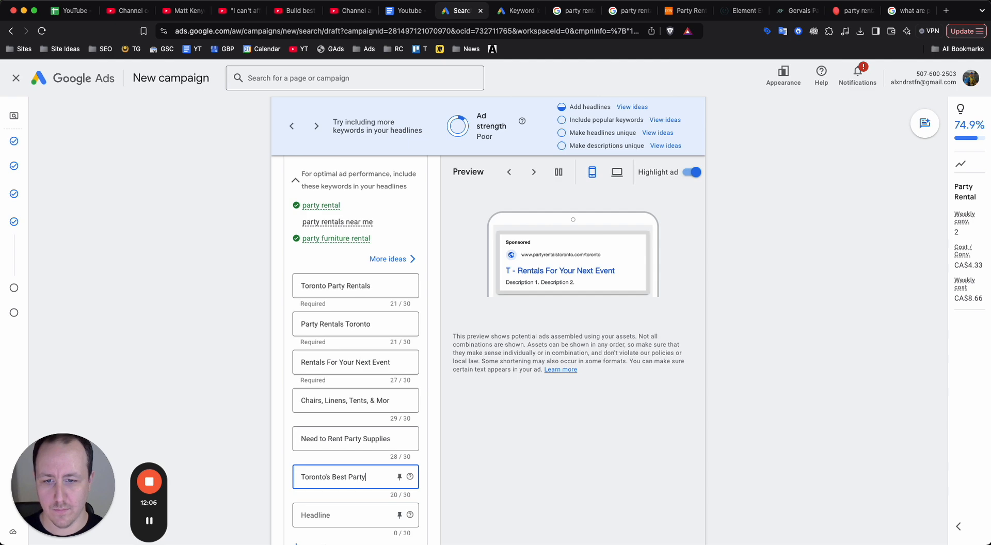
text( Rentals)
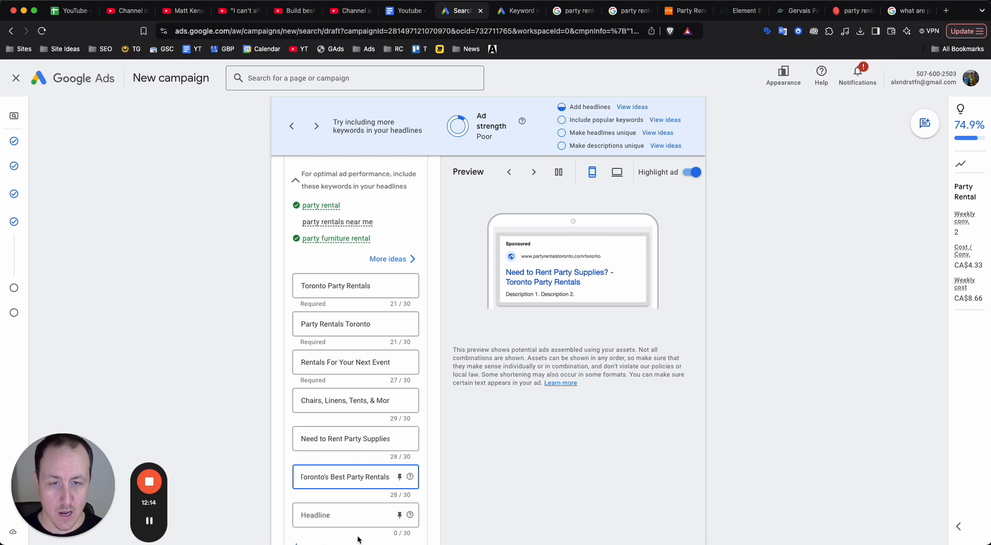
scroll(382, 403, down, 3)
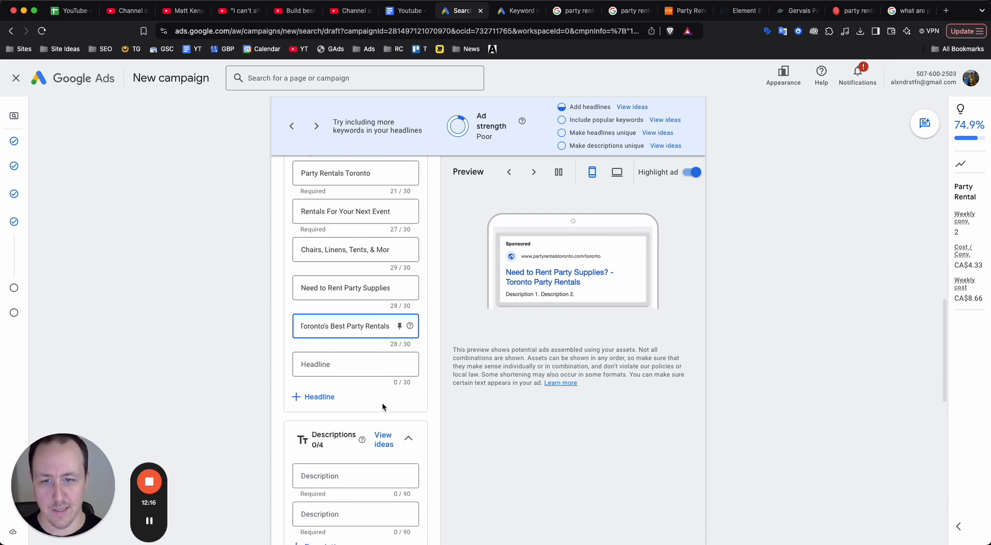
click(325, 398)
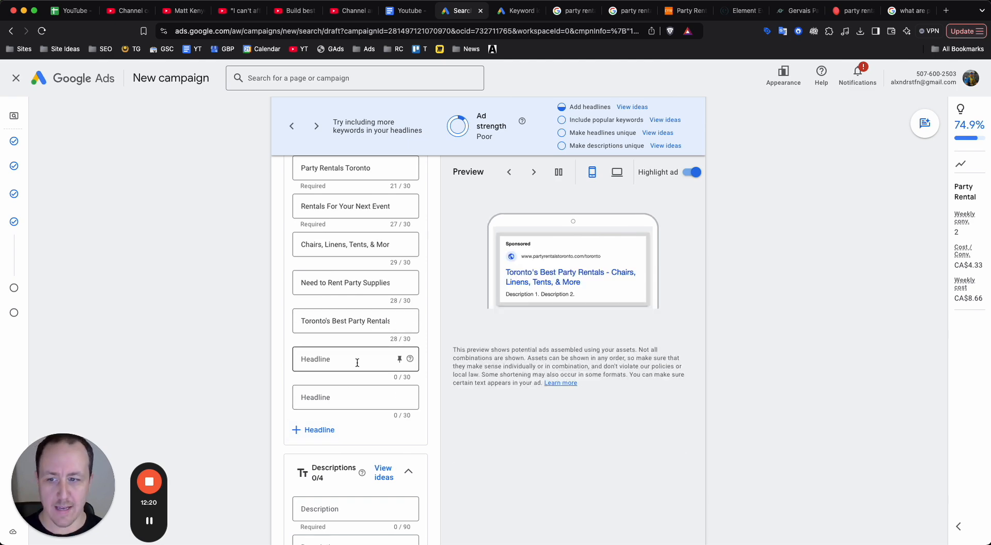
Write the first description: "Looking to rent equipment for your next event? We've got chairs, tables, tents, and more.".
scroll(357, 363, down, 1)
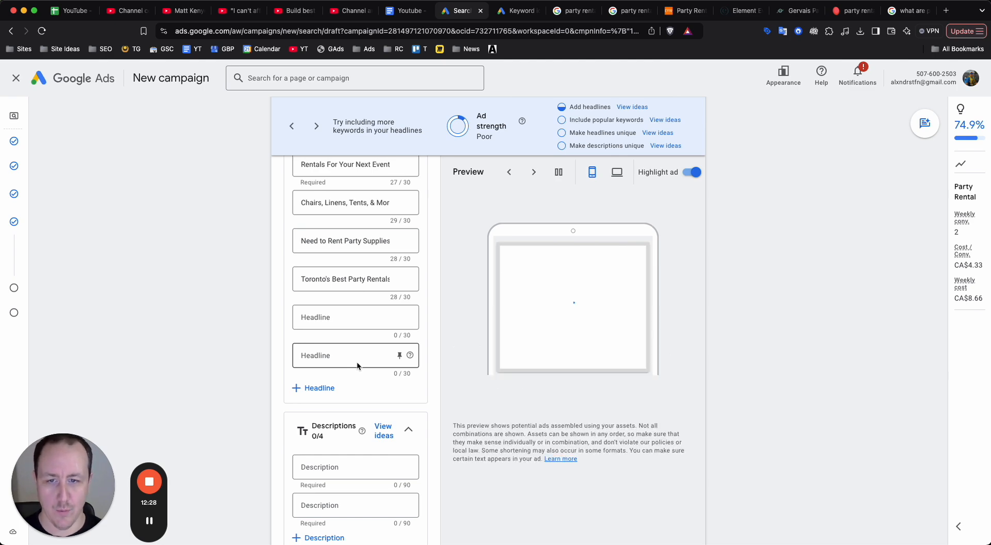
scroll(357, 363, down, 2)
click(352, 373)
scroll(352, 379, down, 3)
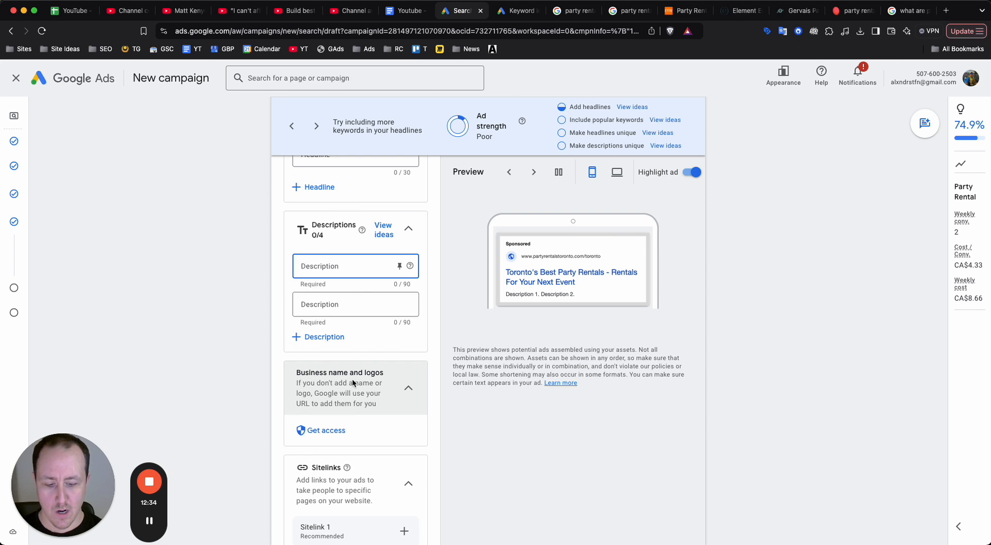
text(Looking )
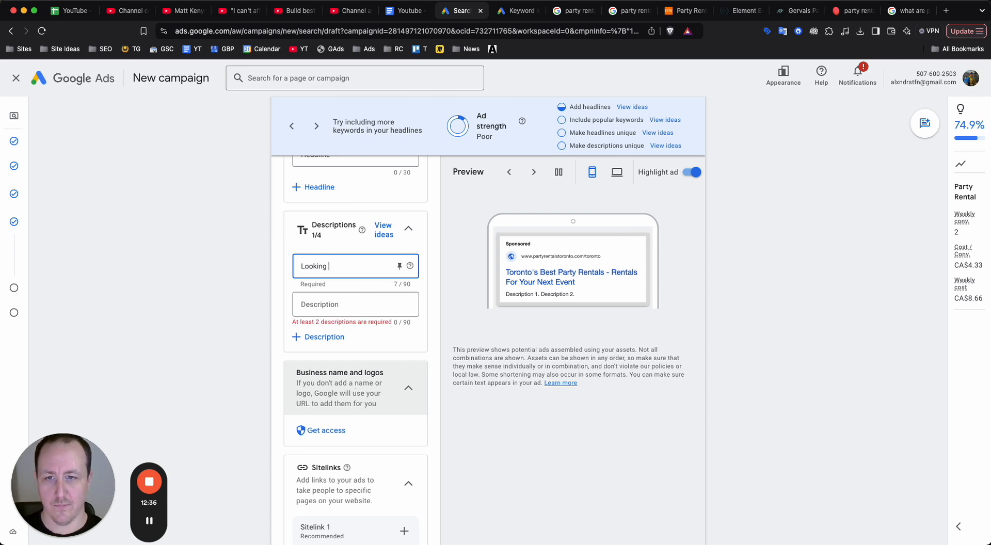
text(to rent equip)
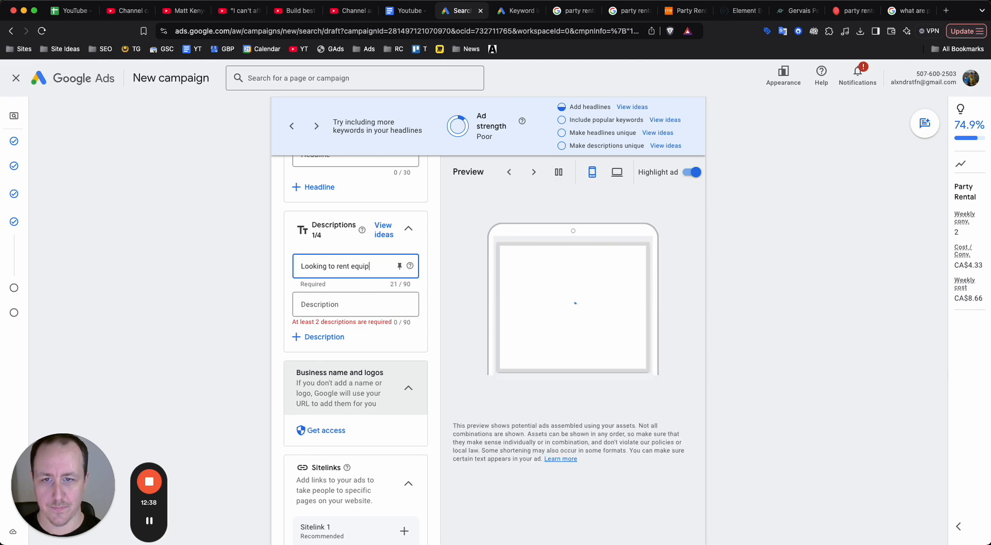
text(ment for your next event? We)
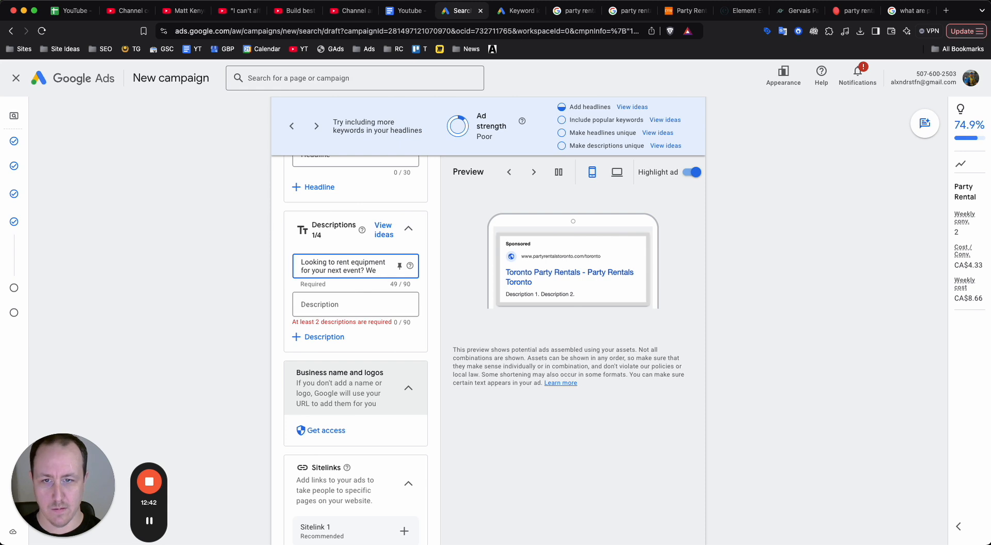
text(v've got chairs, table)
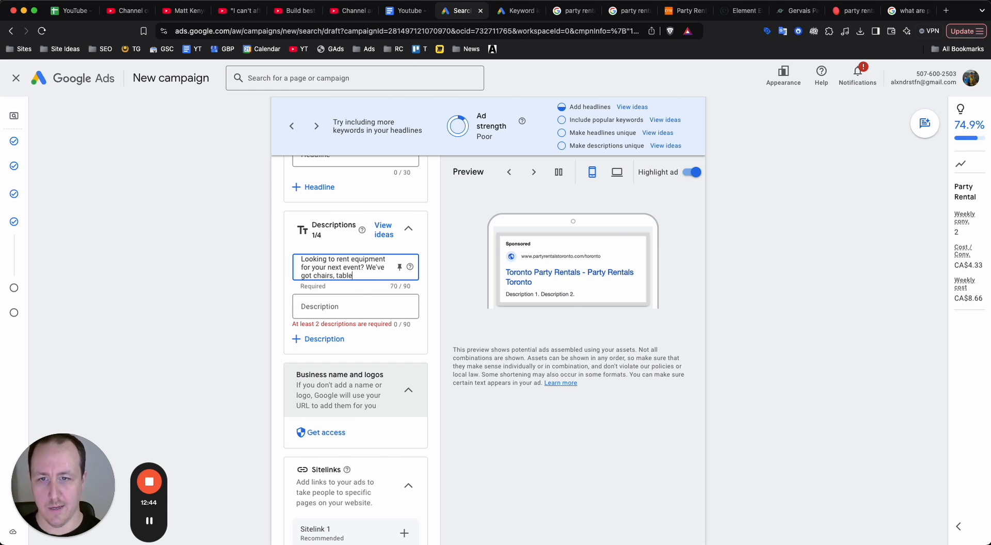
text(s, tents, and mor)
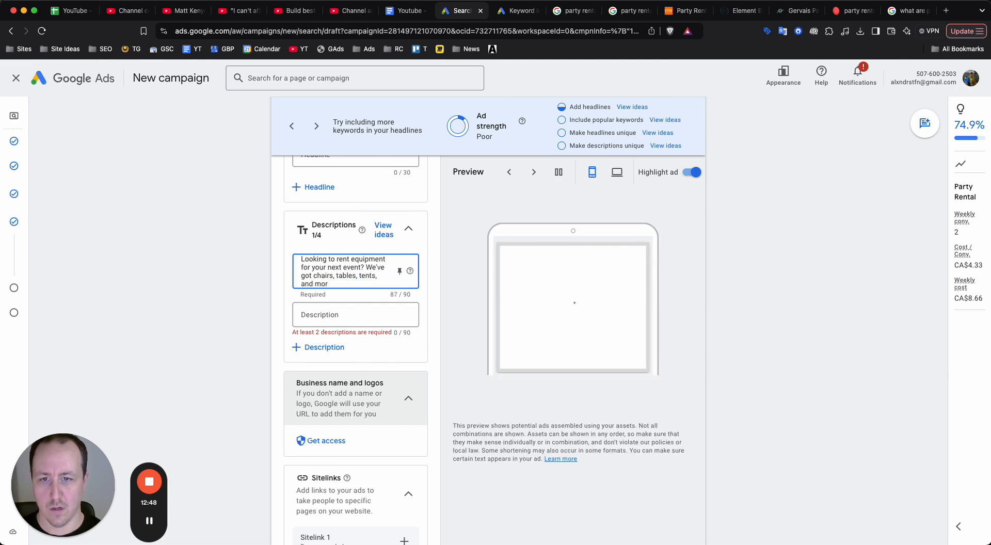
text(e.)
Write the second description: "We're Toronto's best party rental team. Give us a call to discuss your next event needs.".
click(354, 314)
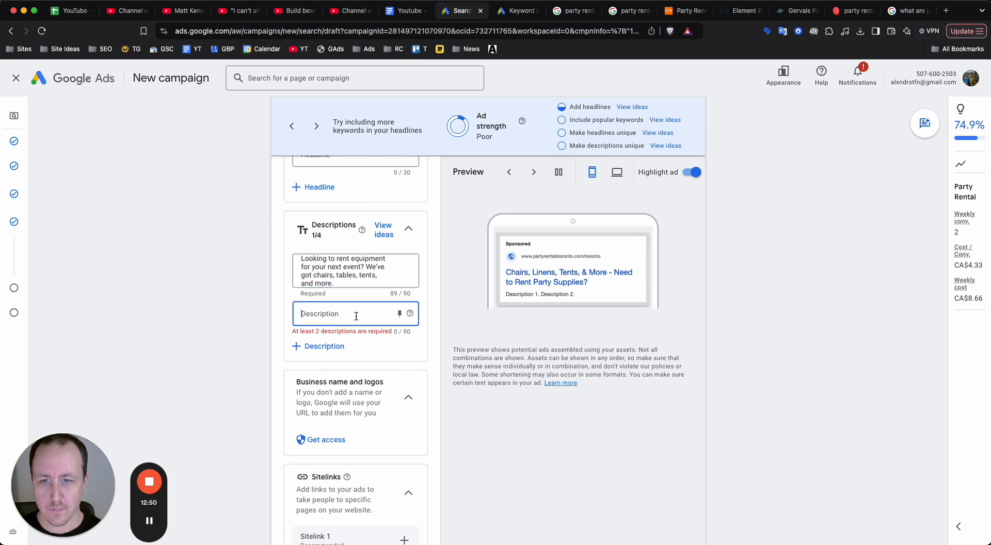
text(We're tor)
key(BackSpace)
key(BackSpace)
key(BackSpace)
text(Toronto's best party rental team. Give us a call to discuss your next event needs.)
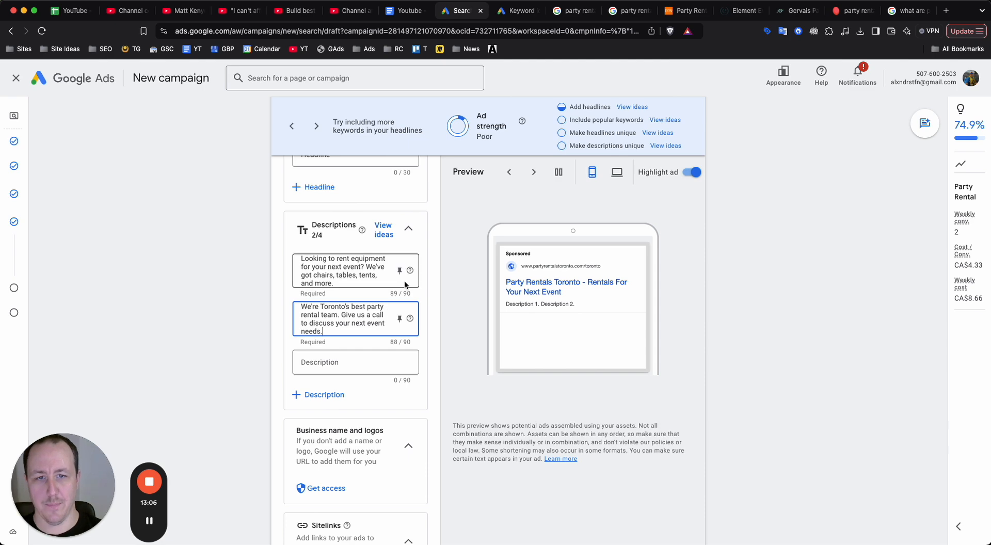
Examine the ad preview to see how the headlines and two descriptions read together.
click(656, 332)
scroll(564, 313, up, 5)
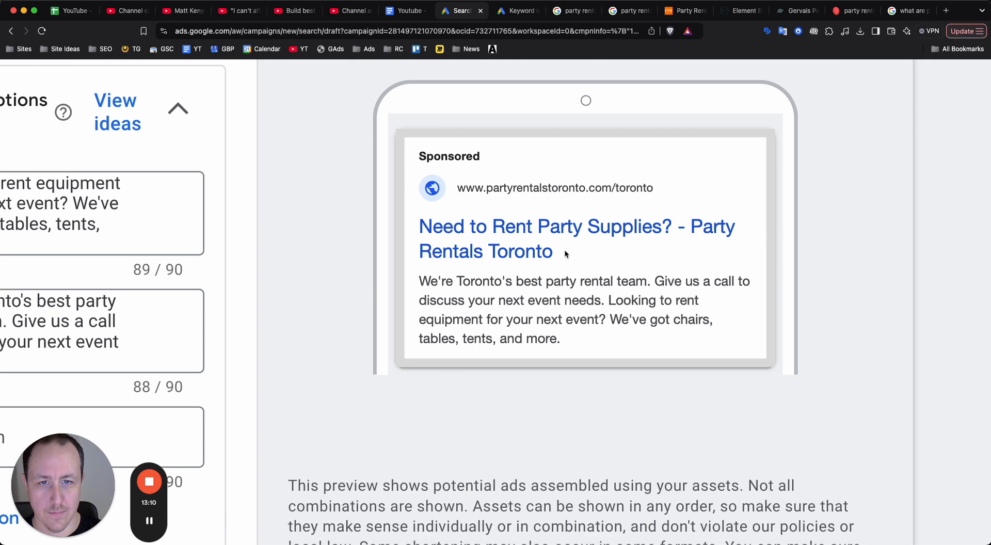
scroll(546, 255, down, 5)
scroll(345, 286, down, 4)
scroll(346, 286, up, 3)
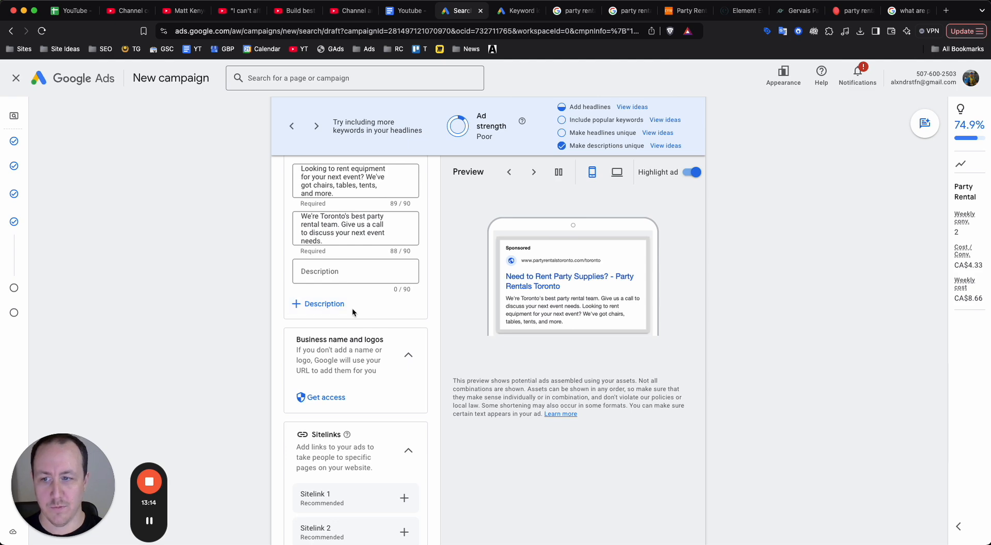
Start creating sitelinks for the ad and set the first sitelink's text to "Our Rental Supplies".
scroll(317, 330, down, 2)
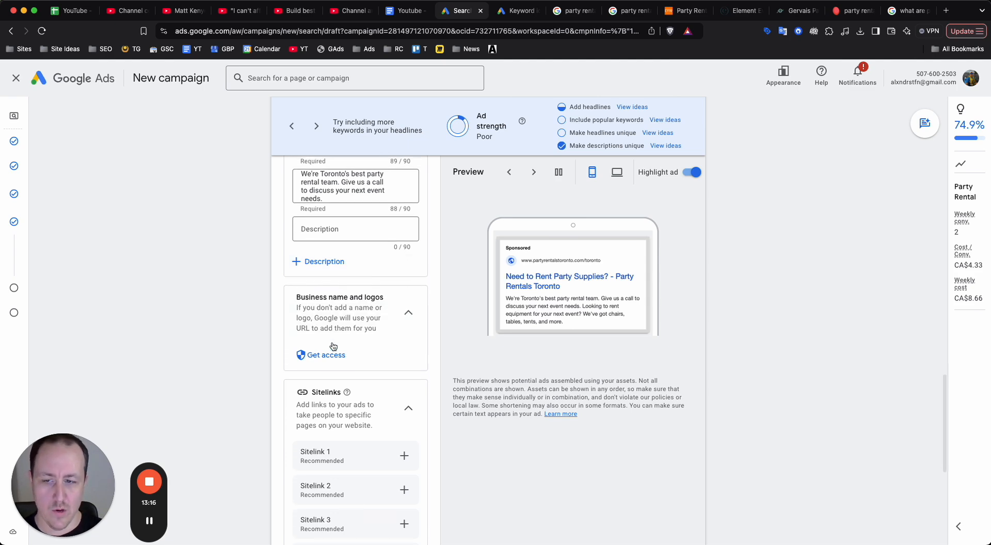
scroll(330, 342, up, 3)
scroll(333, 343, down, 2)
scroll(407, 275, down, 3)
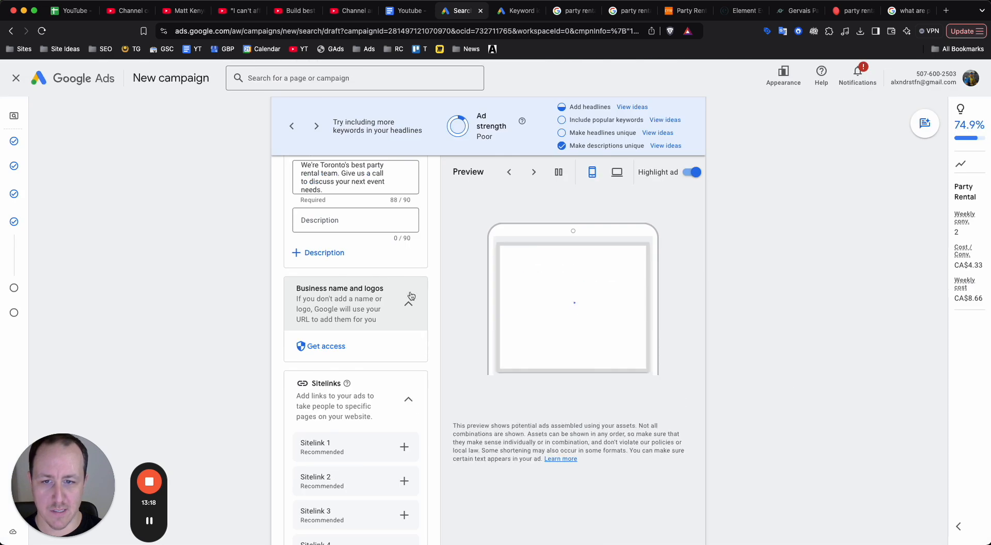
click(404, 325)
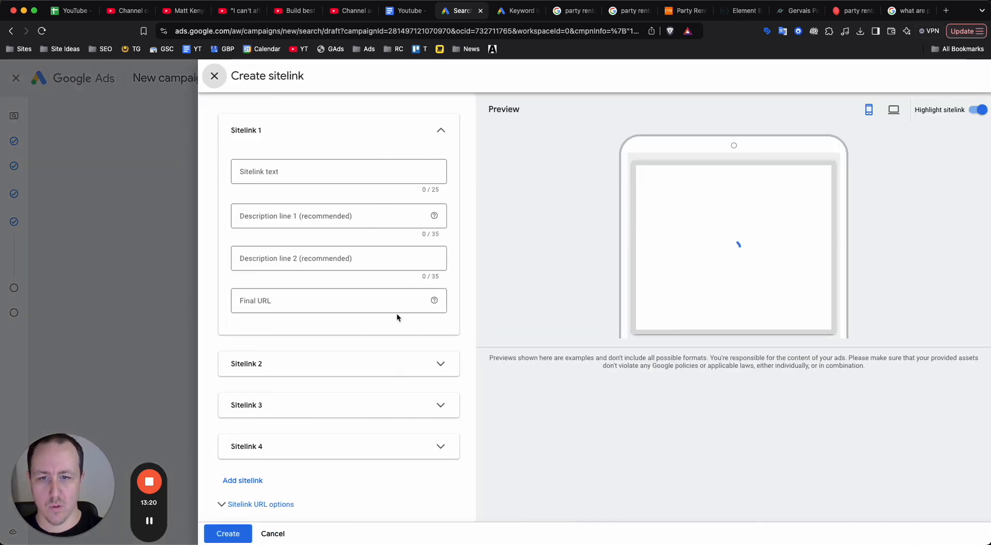
click(380, 171)
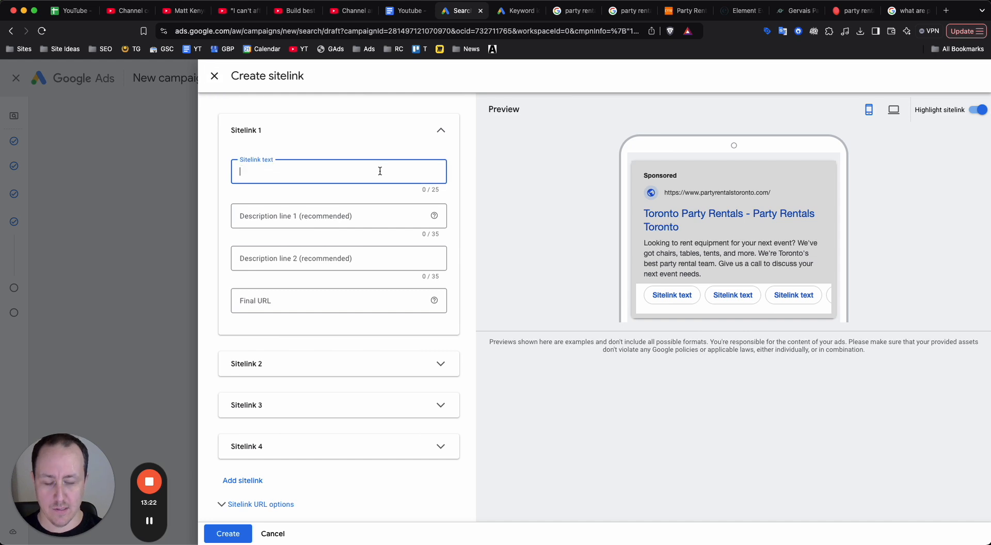
text(COntac)
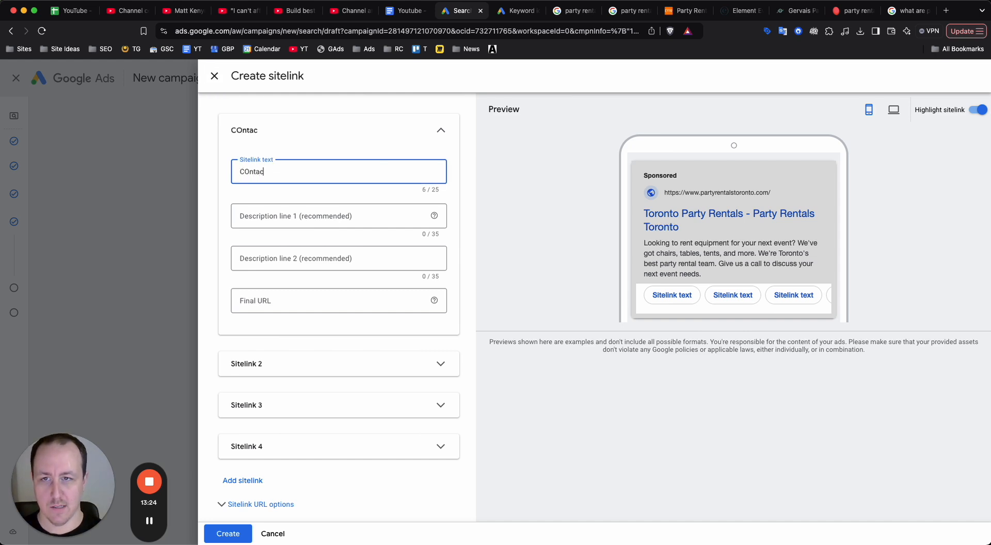
key(ctrl+a)
text(Our Ren)
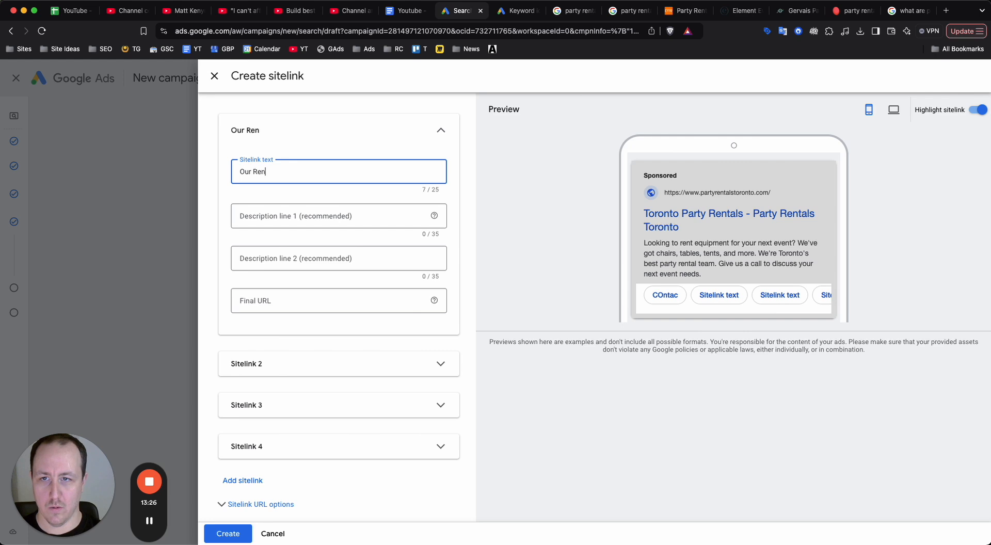
text(tal Supplies)
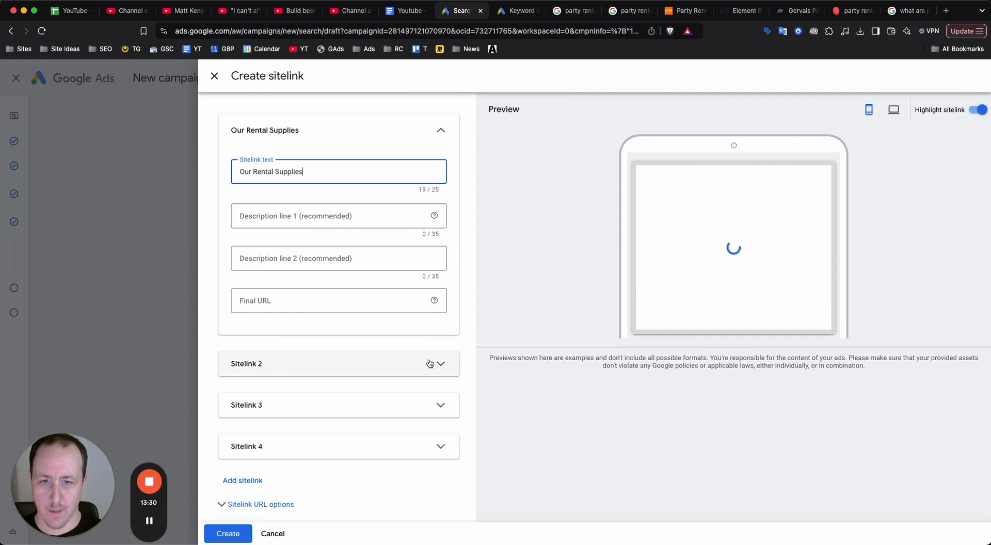
Set the second, third and fourth sitelink texts to "Tents", "Chairs" and "Contact".
click(432, 362)
click(339, 407)
text(Tents)
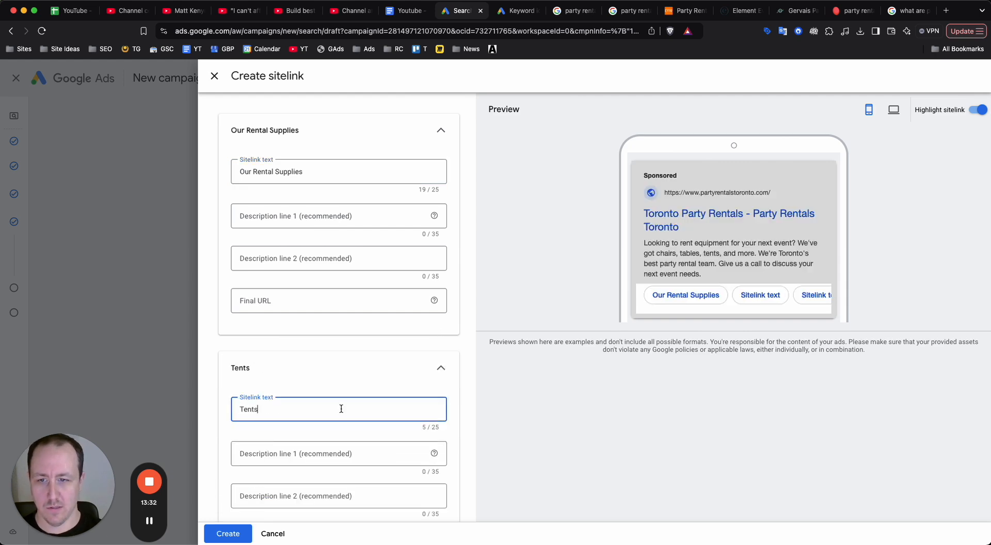
scroll(356, 412, down, 5)
click(354, 422)
click(298, 459)
text(Chairs)
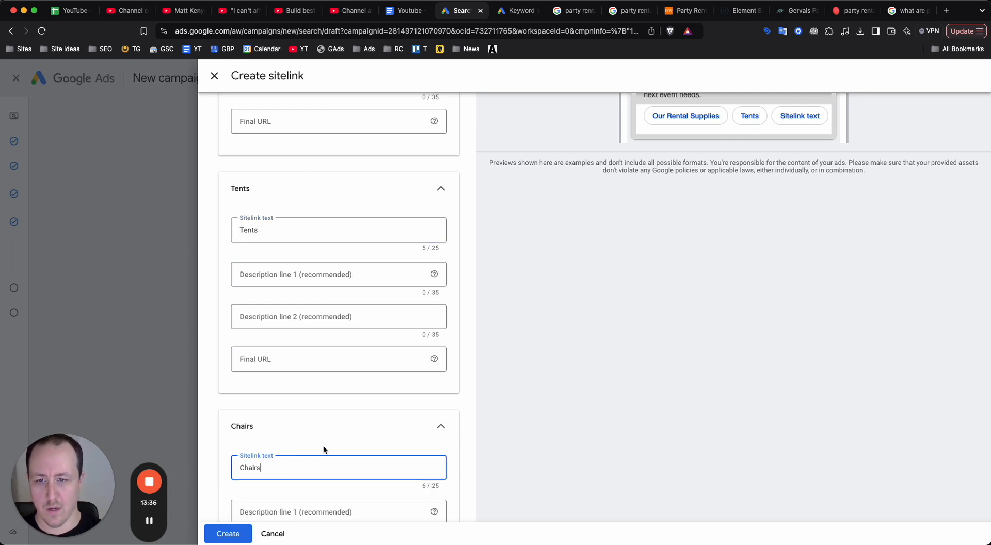
scroll(321, 444, down, 5)
click(382, 428)
click(331, 465)
text(Contact)
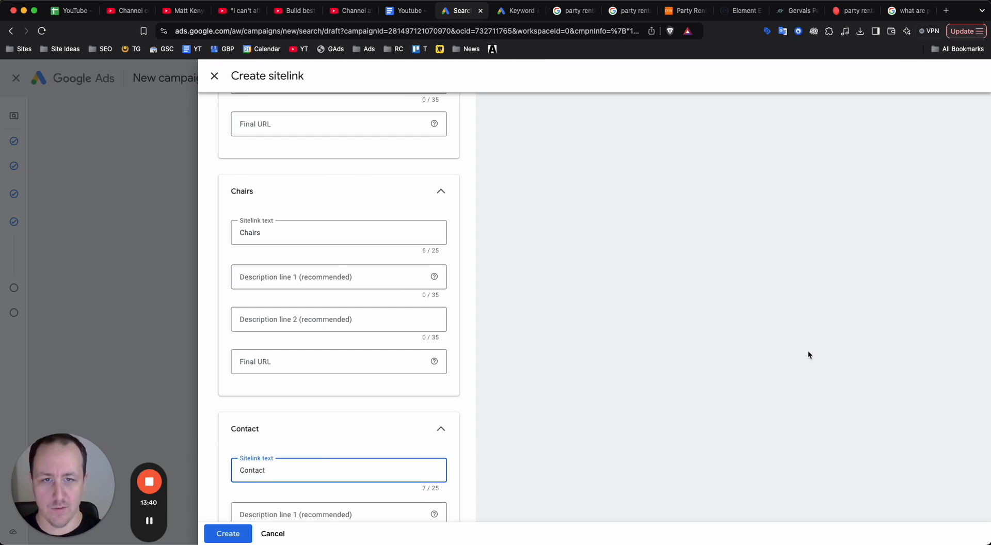
Review the drafted sitelinks in the ad preview and close the form without creating them.
scroll(807, 351, up, 10)
scroll(745, 295, up, 5)
scroll(746, 299, down, 5)
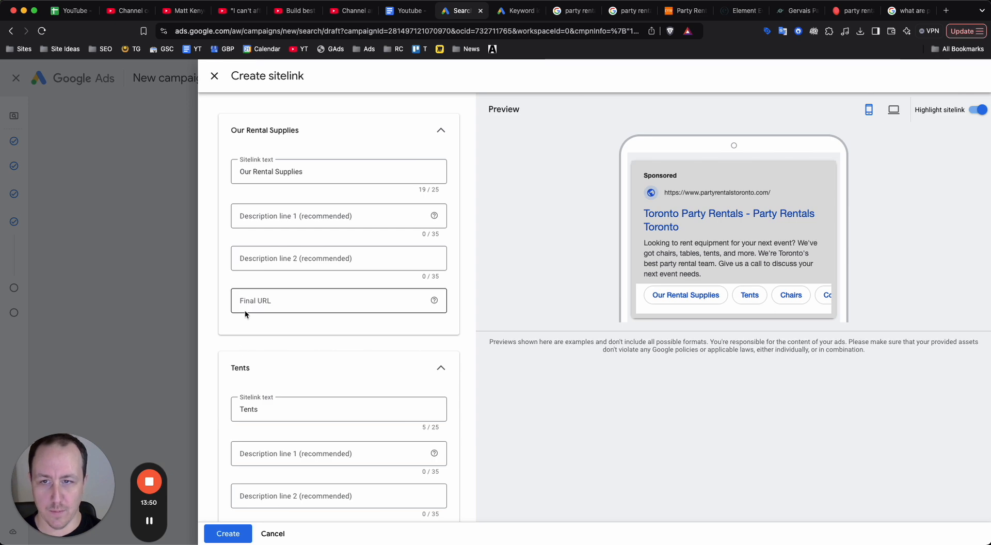
click(214, 75)
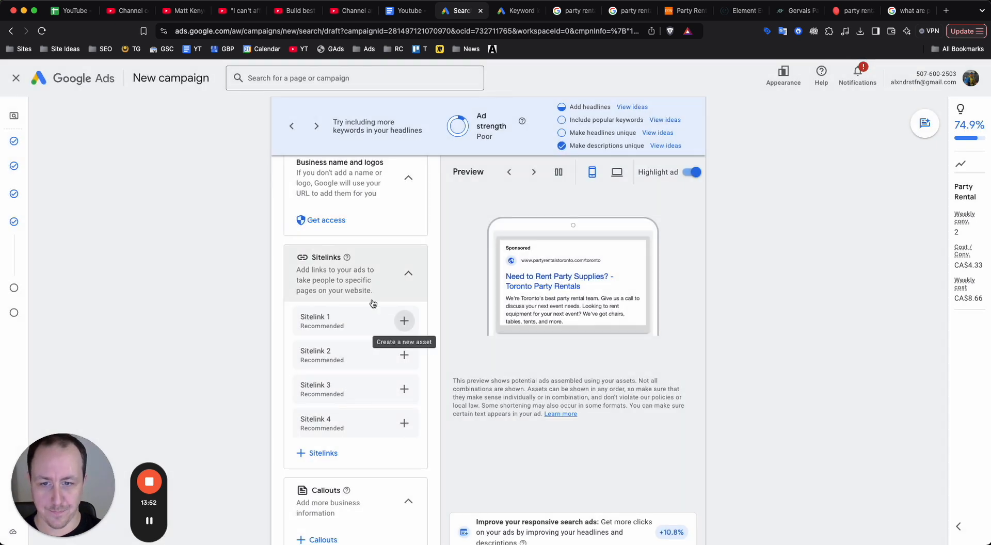
Start a new set of campaign-level callouts with "Chairs, tables, and more" as the first callout text.
click(316, 371)
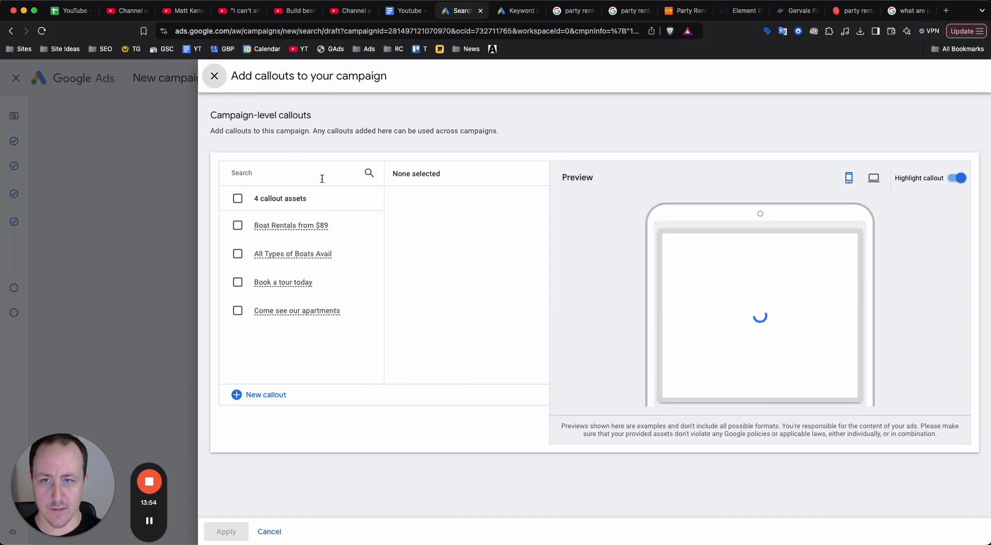
click(236, 394)
click(355, 197)
text(Chairs,)
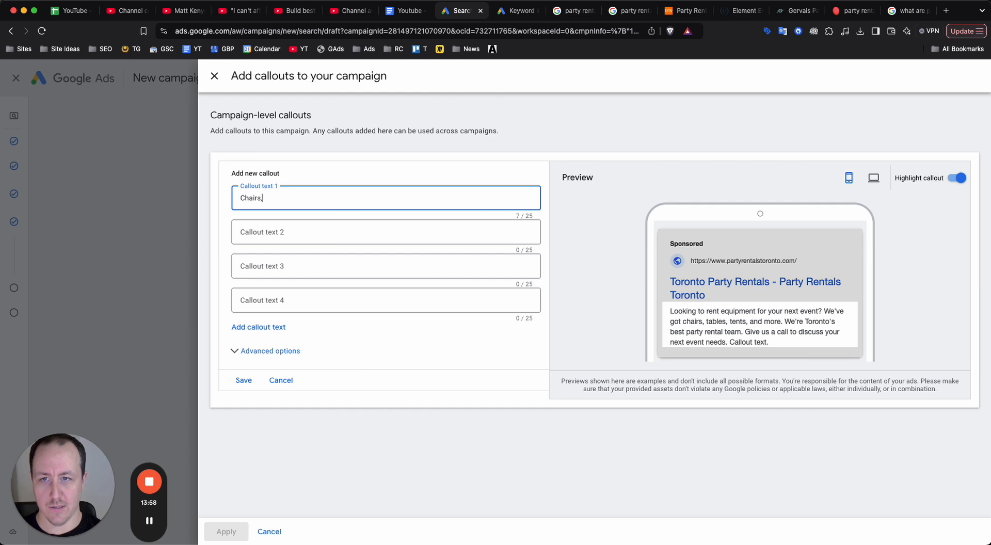
text( tables, and more)
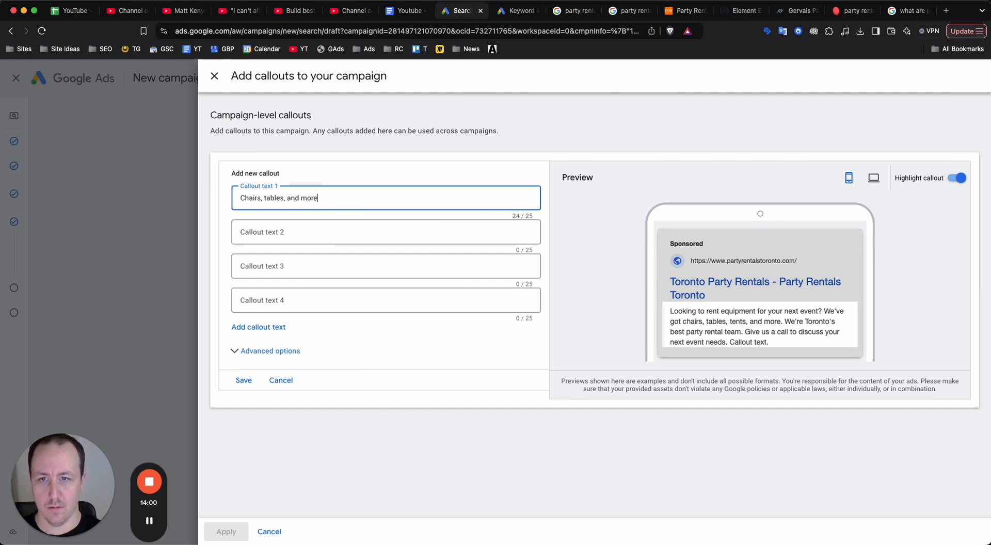
Enter "Toronto's best rentals" as the second callout text.
click(368, 225)
text(Toron)
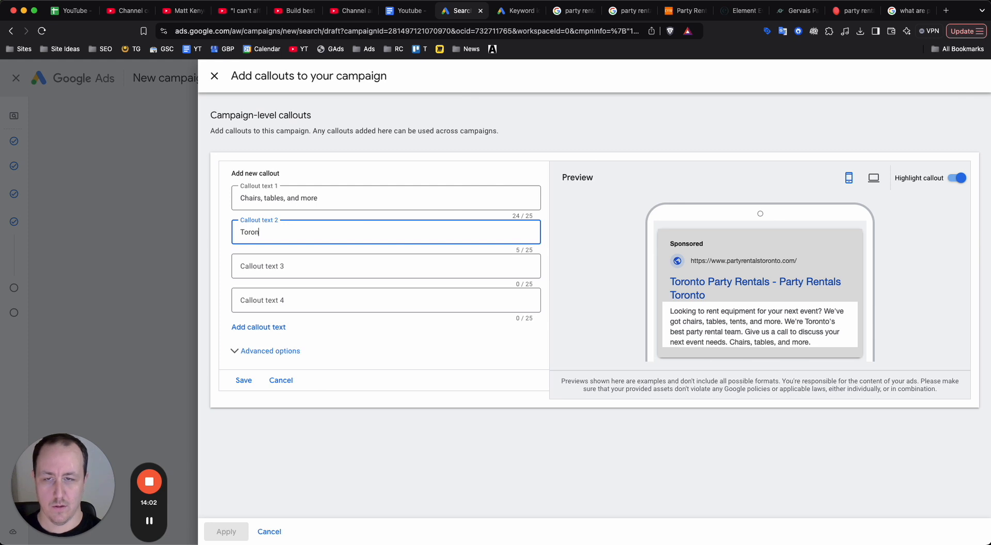
text(to's best)
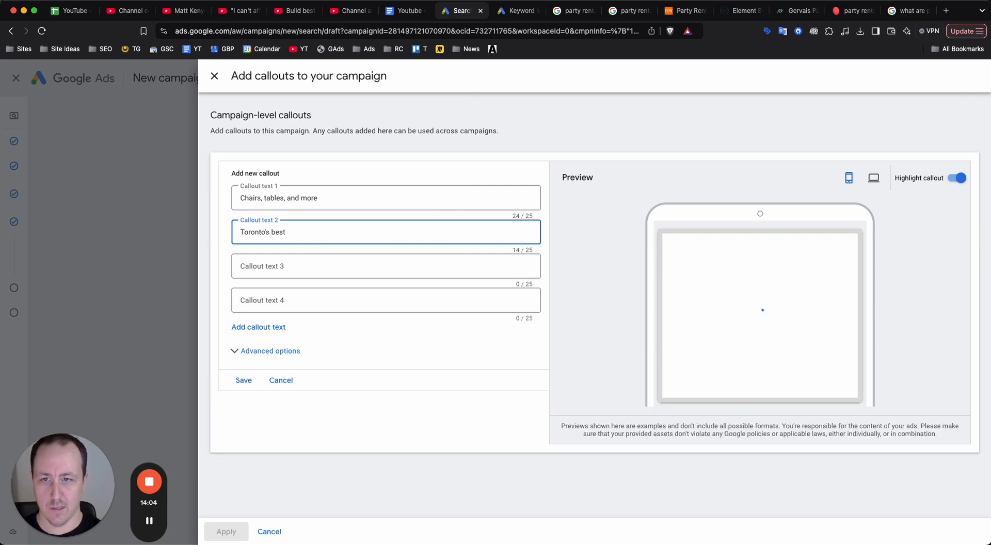
text( rentals)
key(BackSpace)
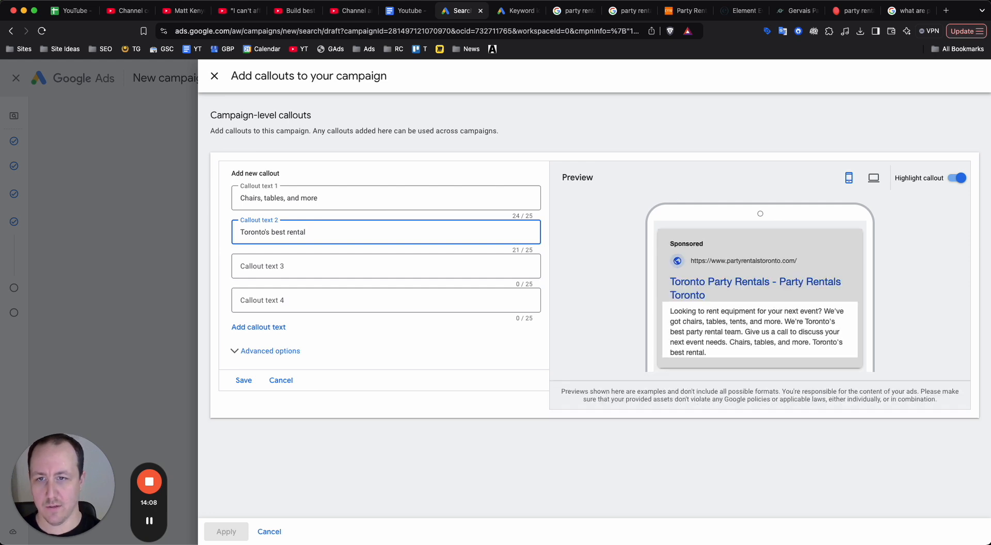
Enter "Toronto party rentals" as the third callout text and close the callout form without saving the callouts.
click(333, 262)
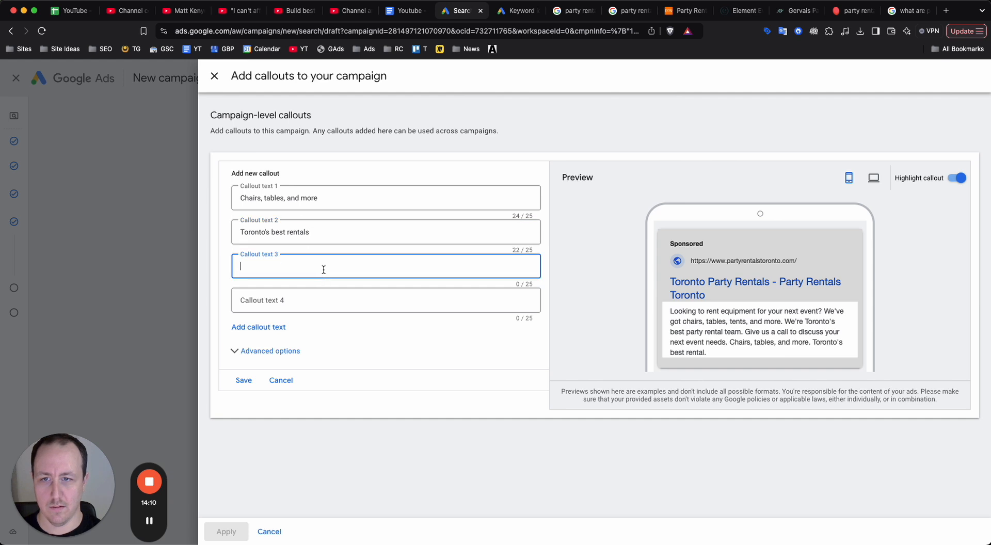
text(Toronto party)
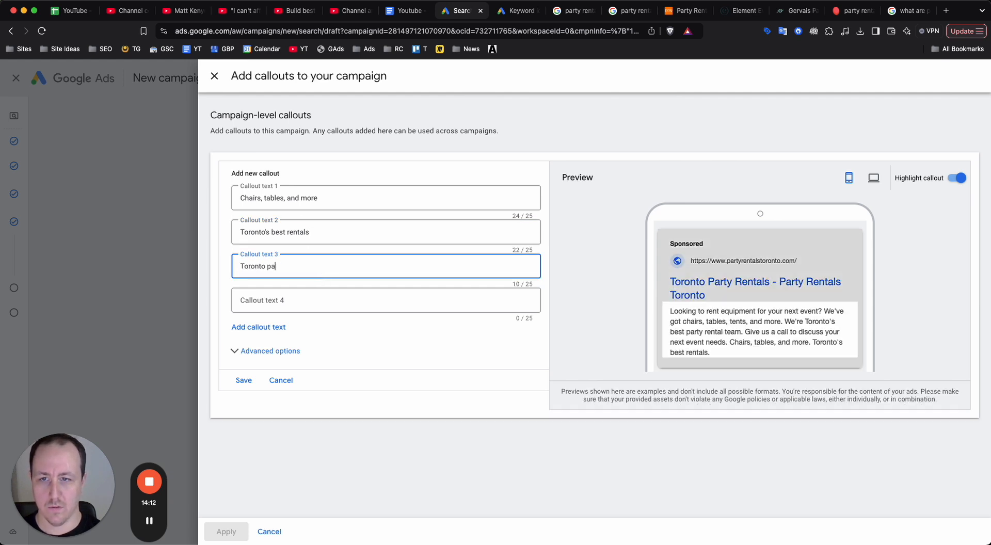
text( rentals)
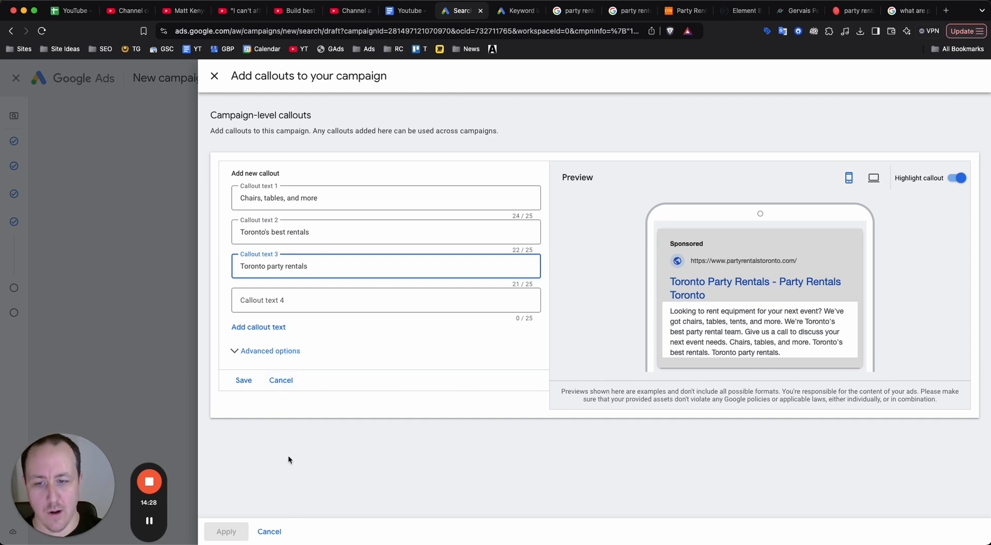
click(281, 380)
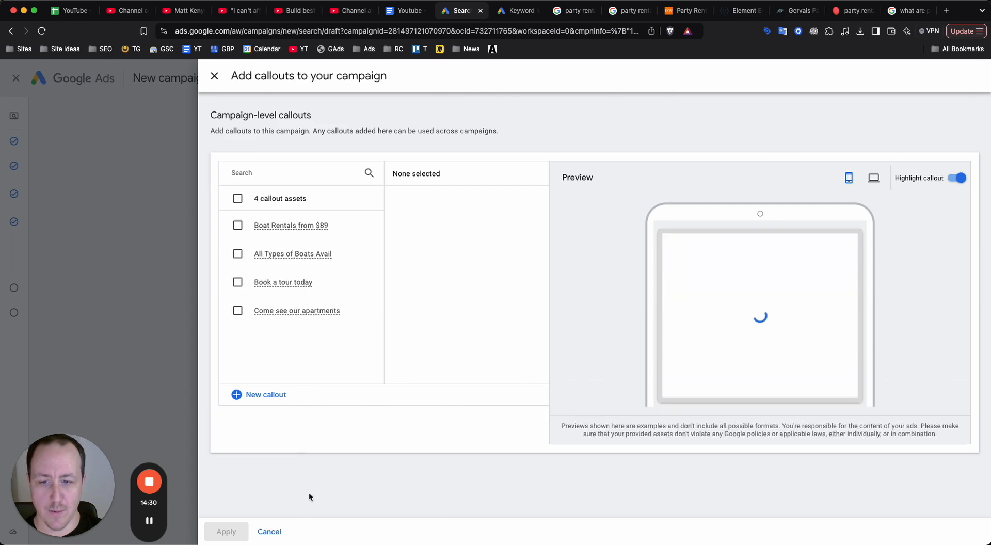
click(276, 531)
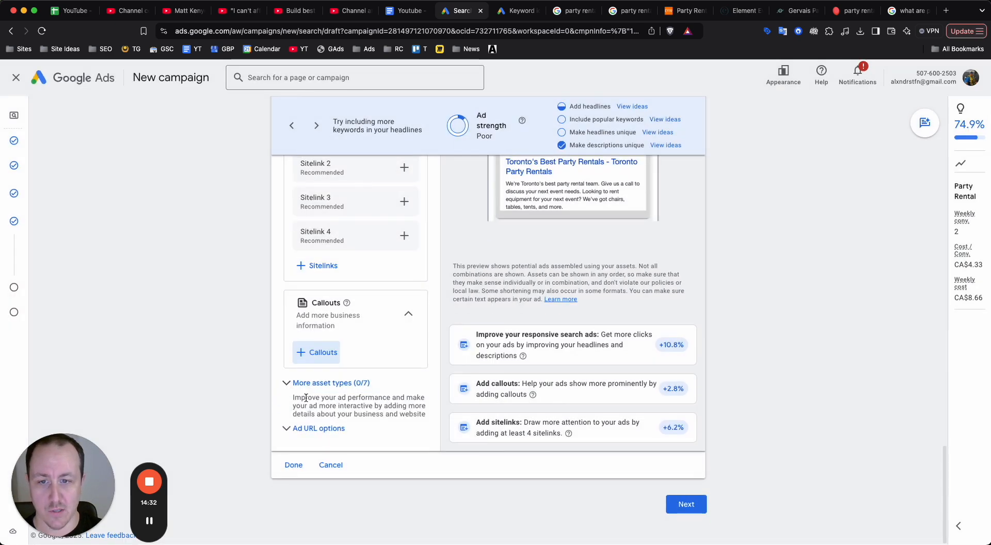
Browse the header types available for a new structured snippet among the additional assets and close the form without creating one.
scroll(308, 390, down, 5)
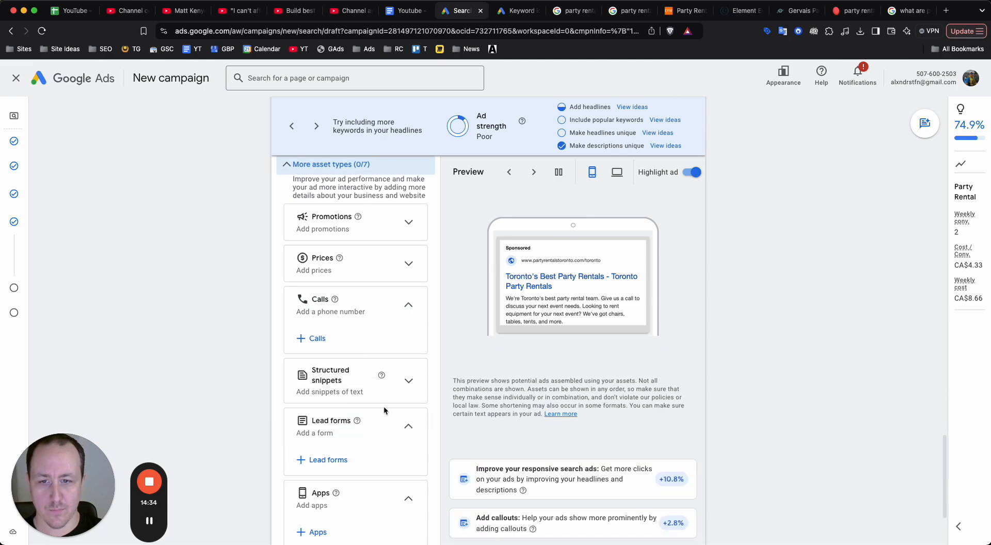
click(399, 390)
scroll(354, 398, down, 1)
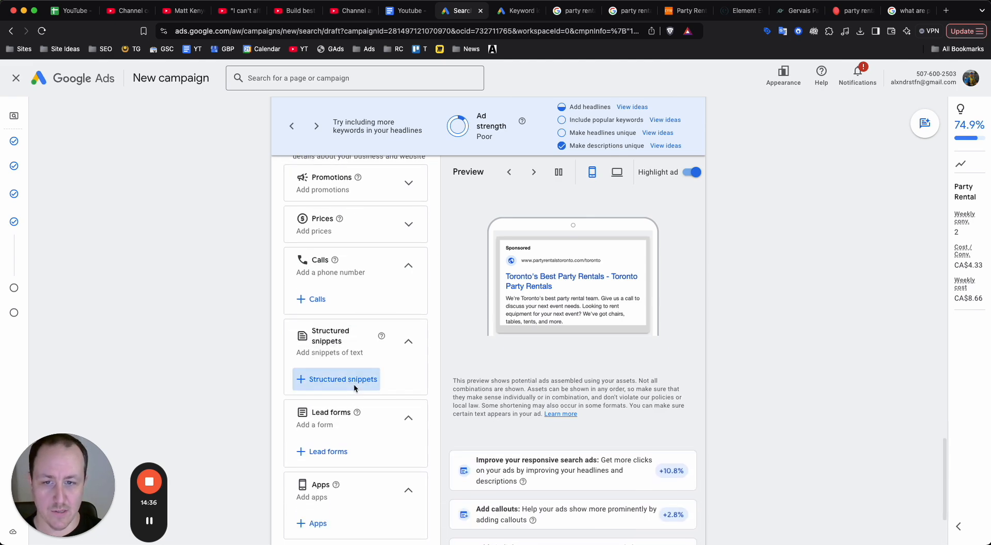
click(354, 382)
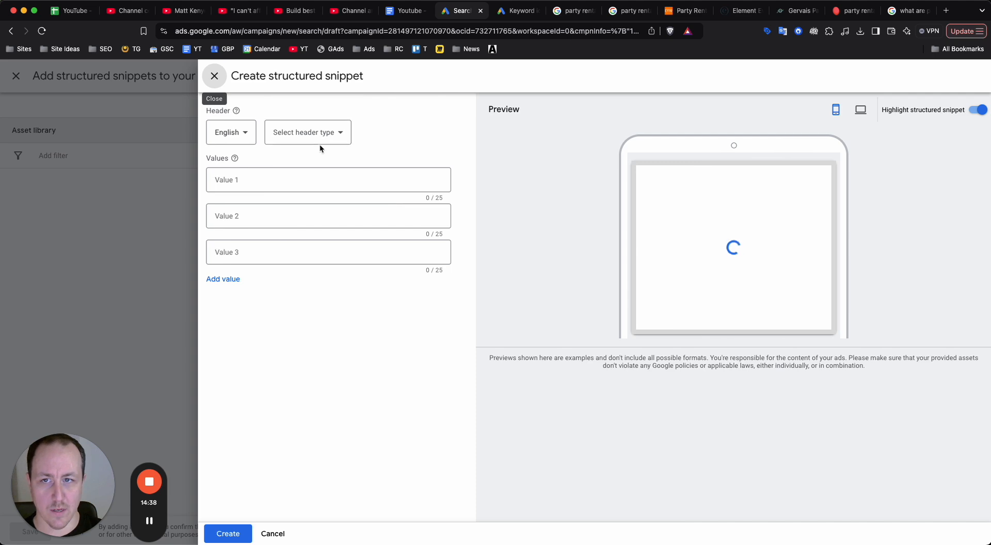
click(319, 142)
scroll(316, 177, down, 1)
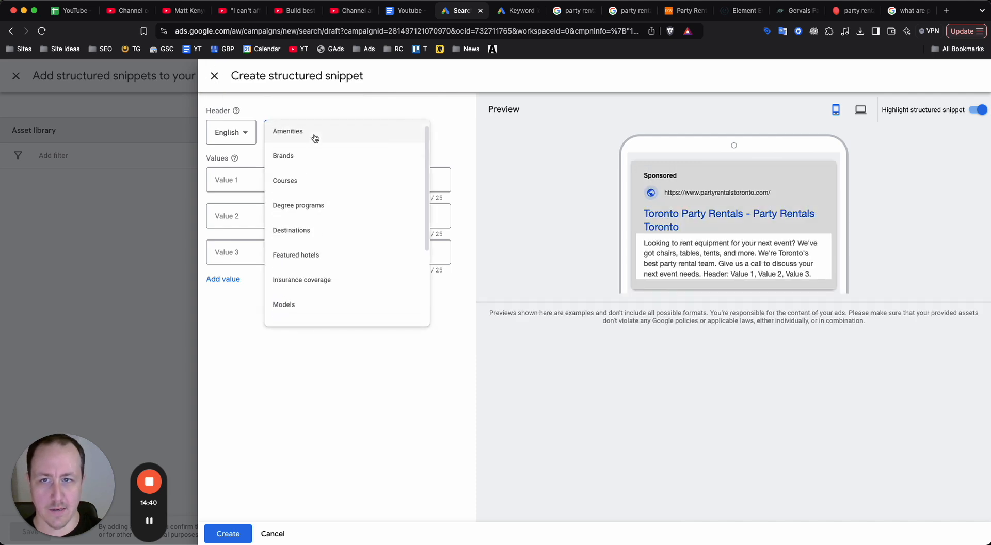
scroll(316, 206, down, 3)
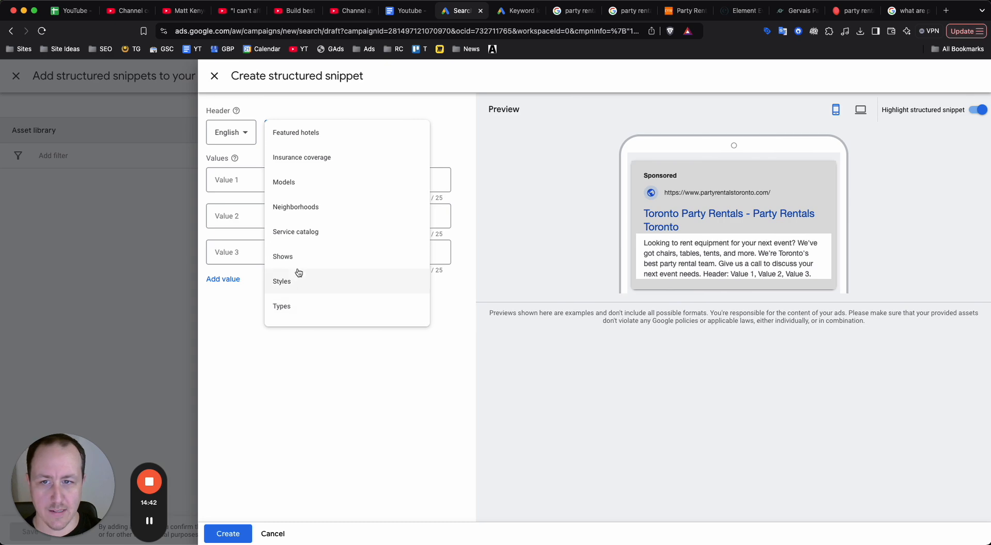
click(273, 533)
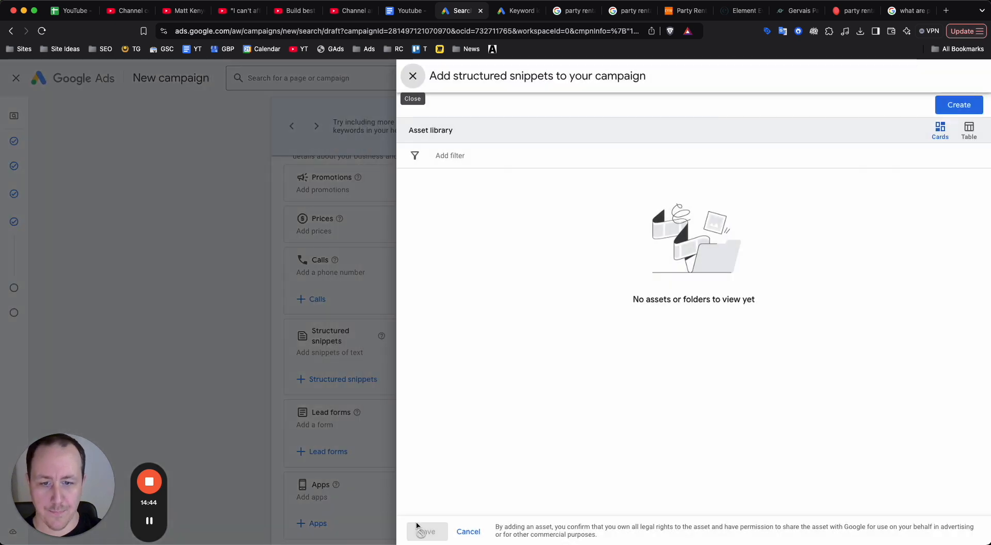
click(461, 531)
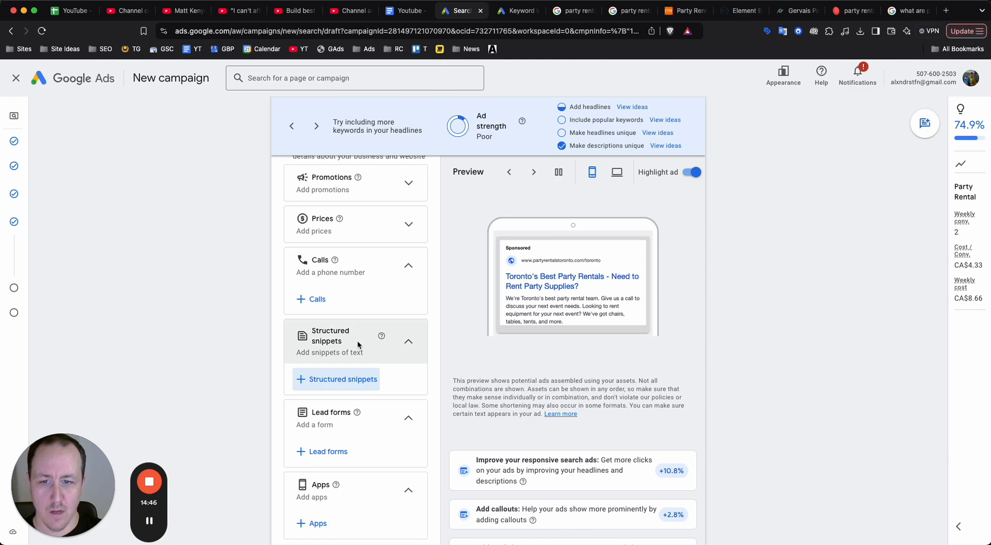
Skip the remaining asset types and continue from the ad setup to the campaign's budget settings.
scroll(357, 340, down, 1)
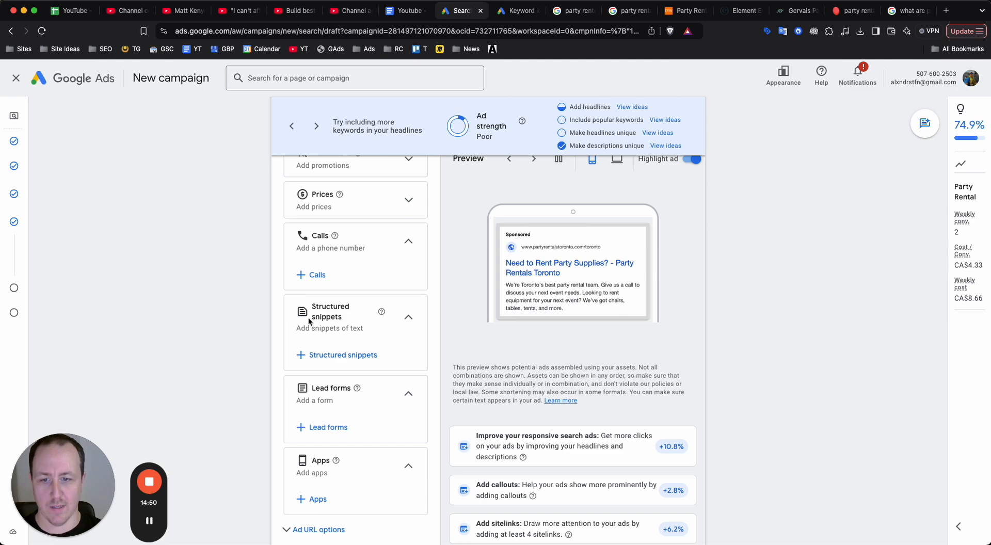
scroll(387, 326, down, 4)
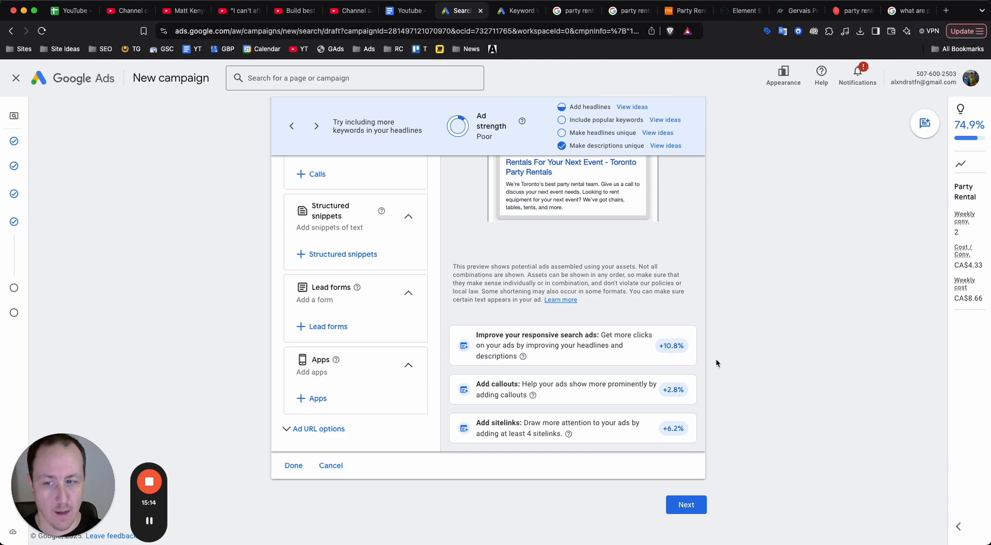
click(686, 505)
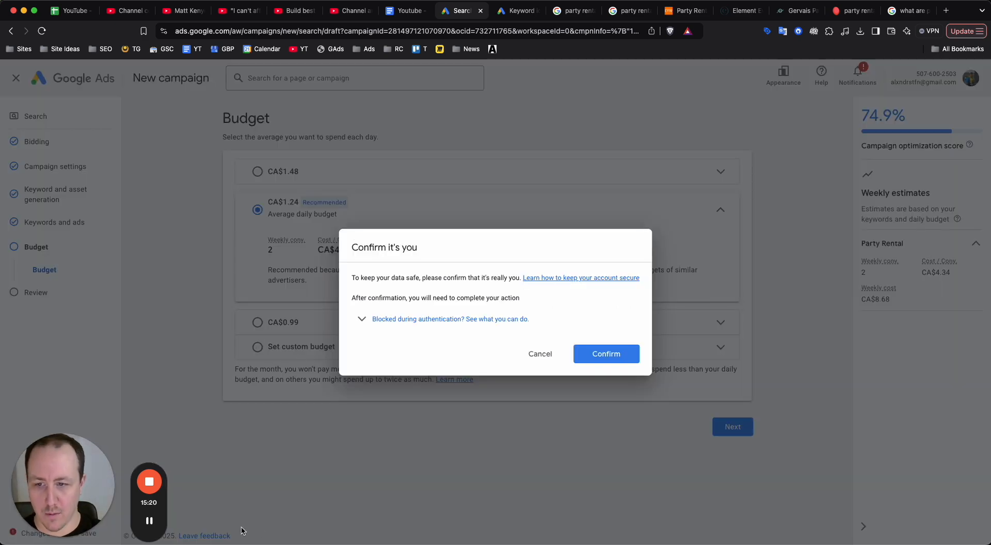
click(149, 520)
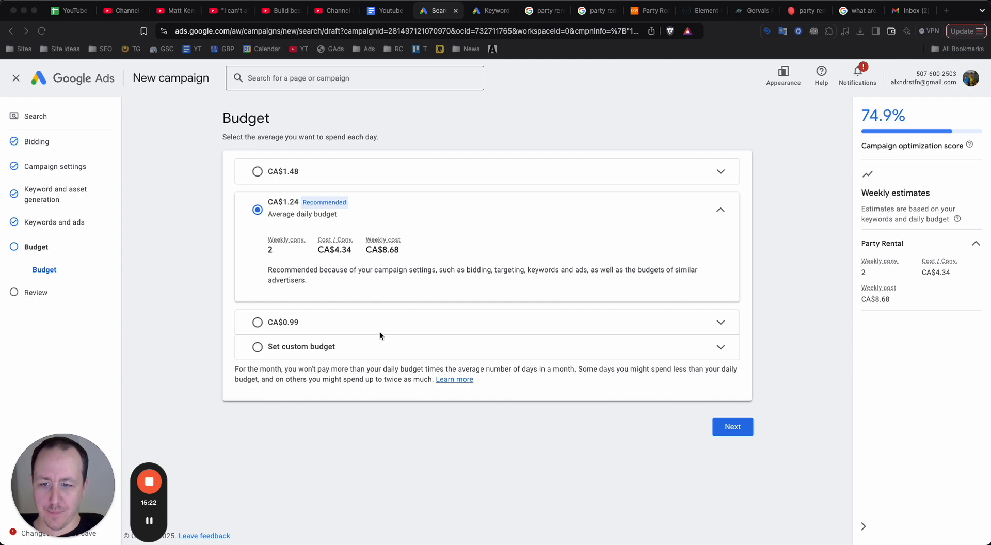
Choose a custom budget for the campaign and set the average daily amount to CA$50.
click(358, 347)
click(333, 311)
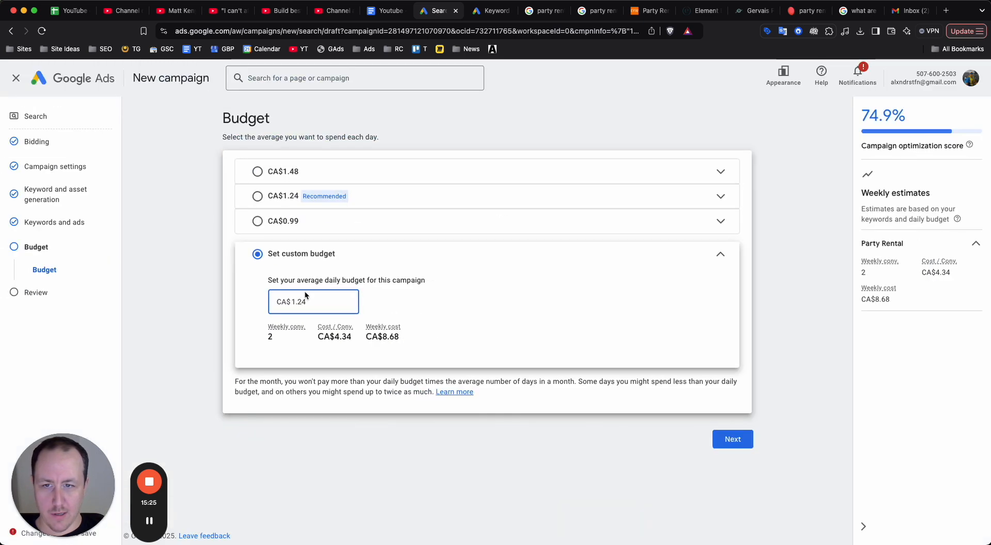
double_click(297, 301)
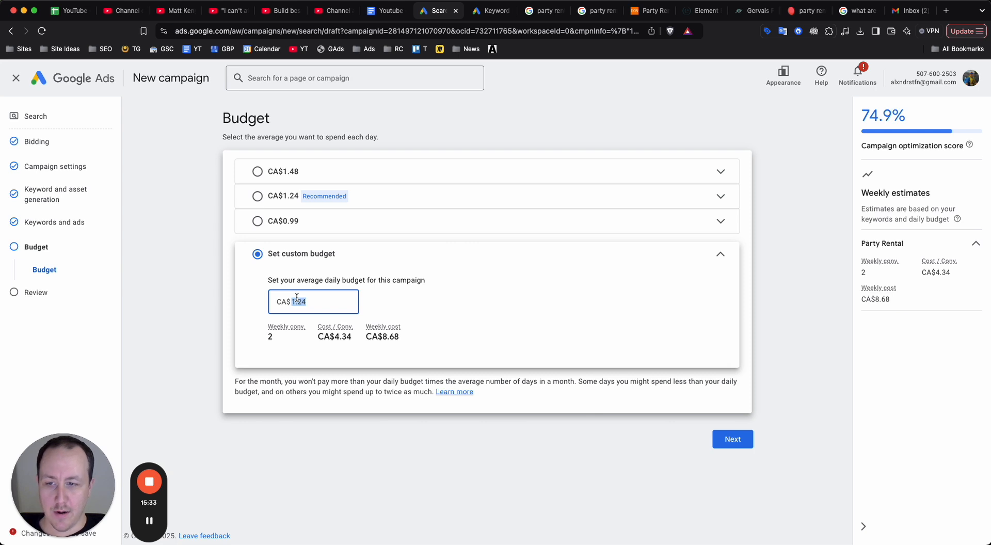
text(6)
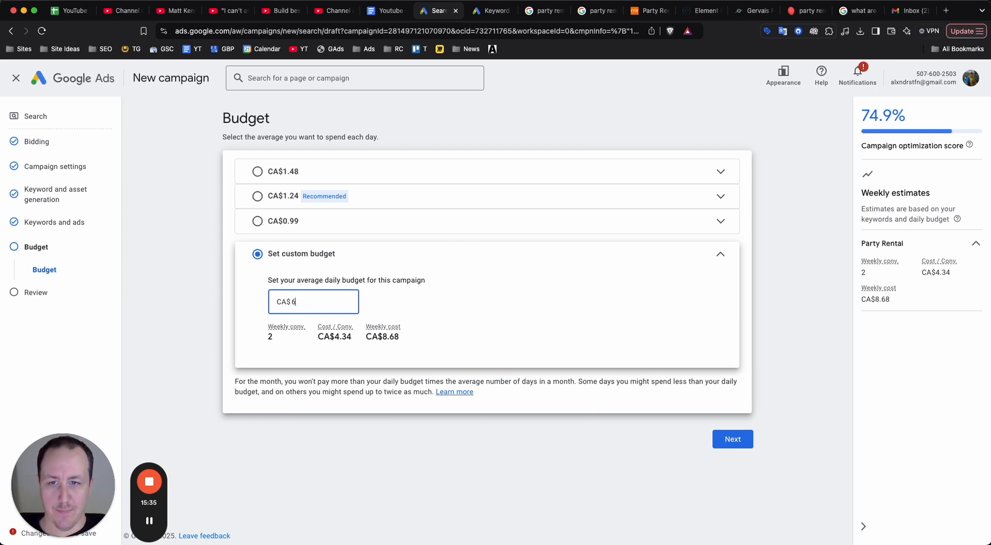
text(50)
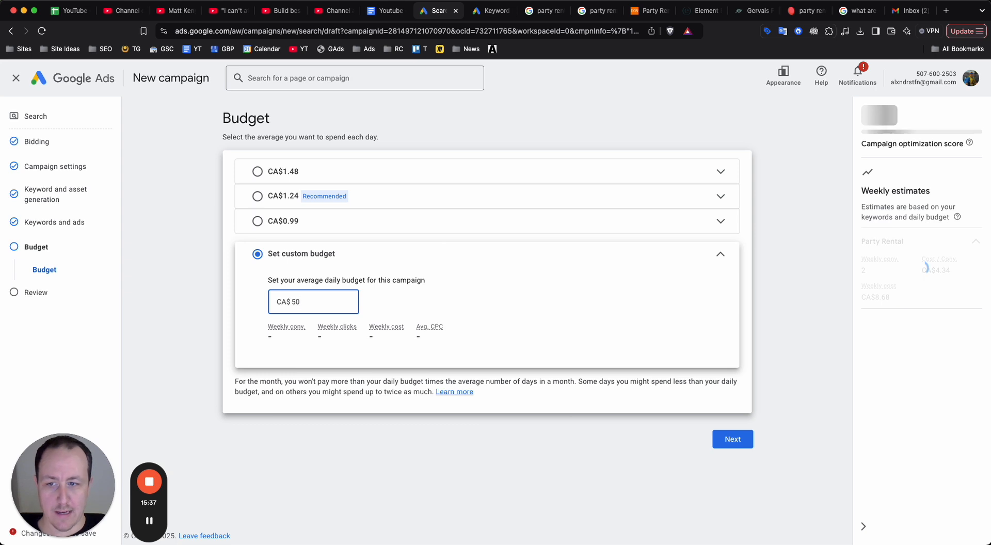
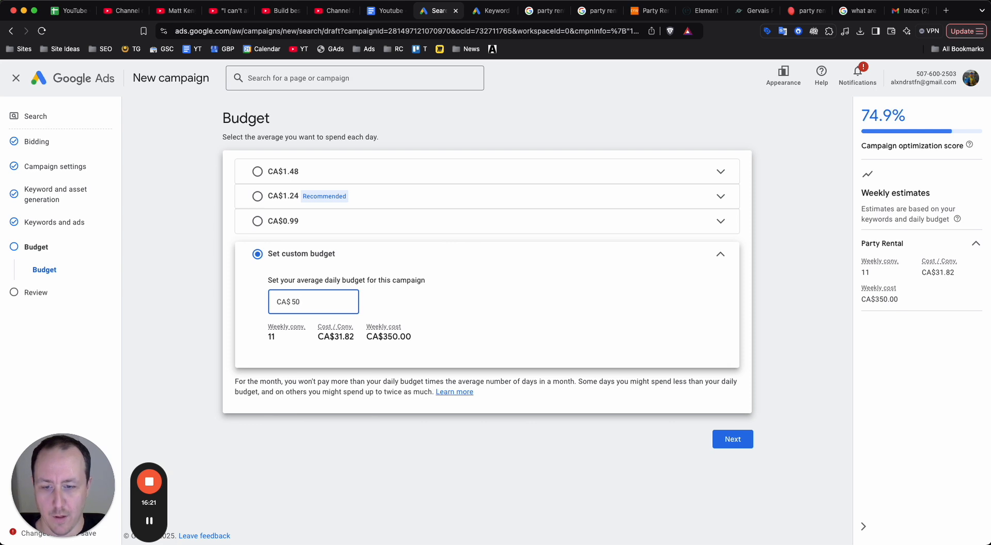
Set the campaign's custom average daily budget to CA$0.01 and continue to the campaign review.
key(super+a)
text(0.01)
click(426, 463)
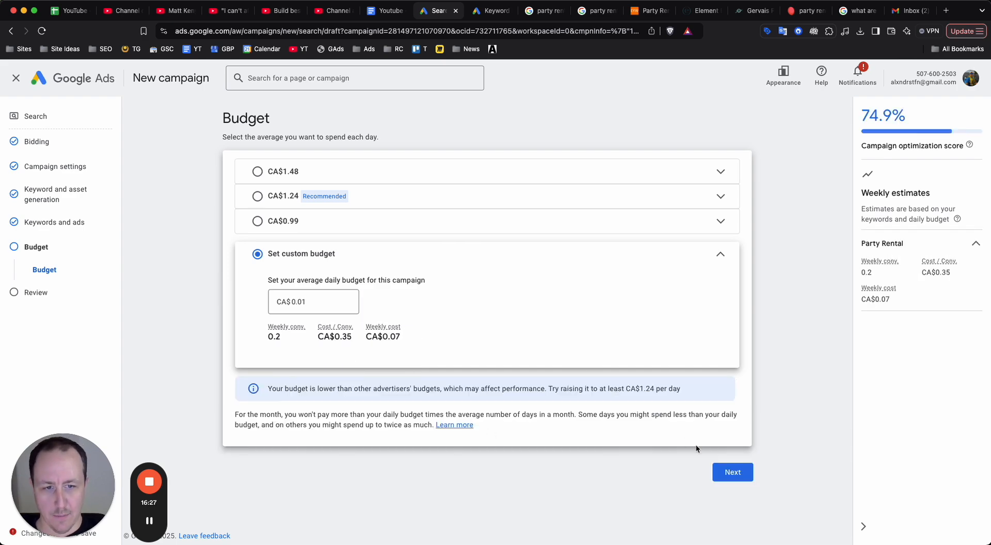
click(732, 472)
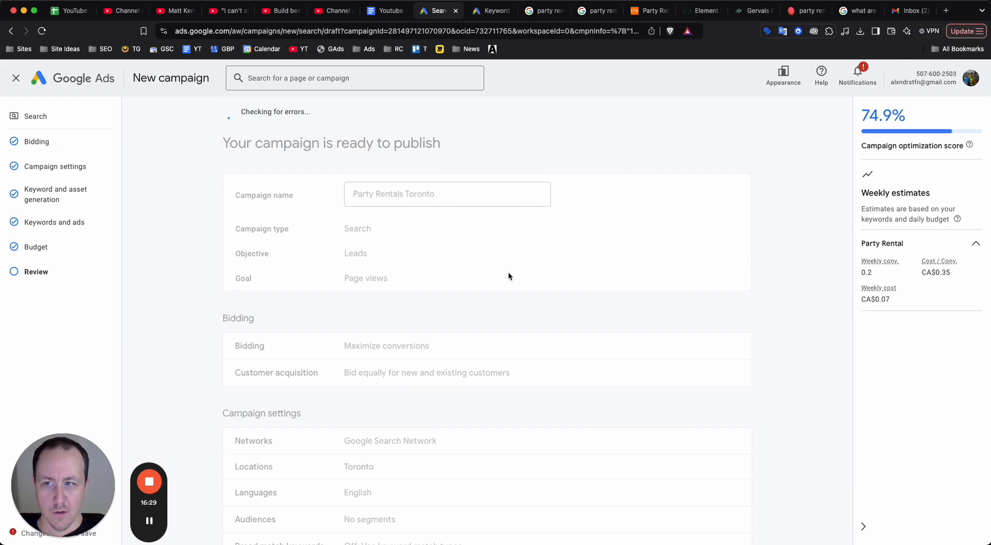
Review the campaign summary, publish the Party Rentals Toronto campaign and exit the Google tag setup.
scroll(508, 271, down, 5)
scroll(593, 200, up, 5)
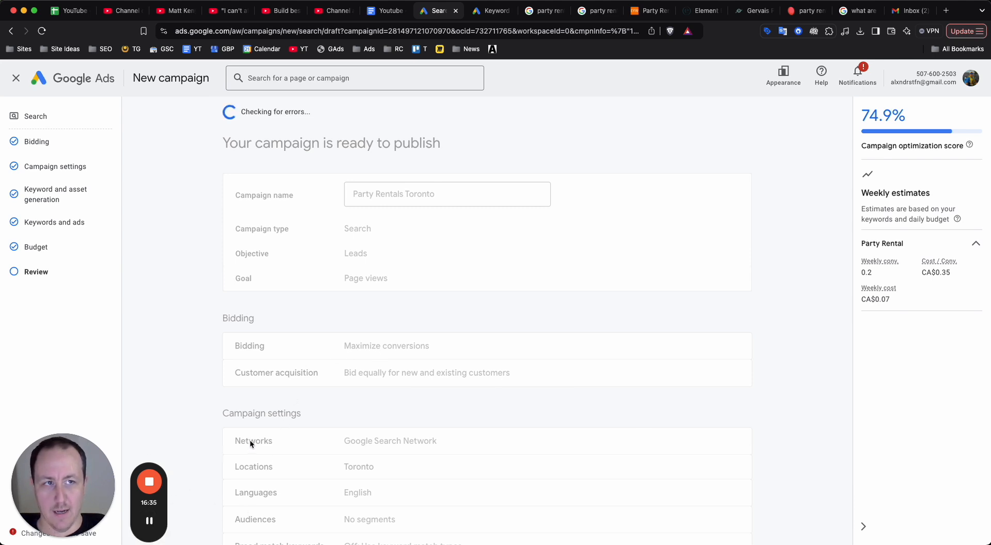
scroll(255, 441, down, 3)
click(148, 520)
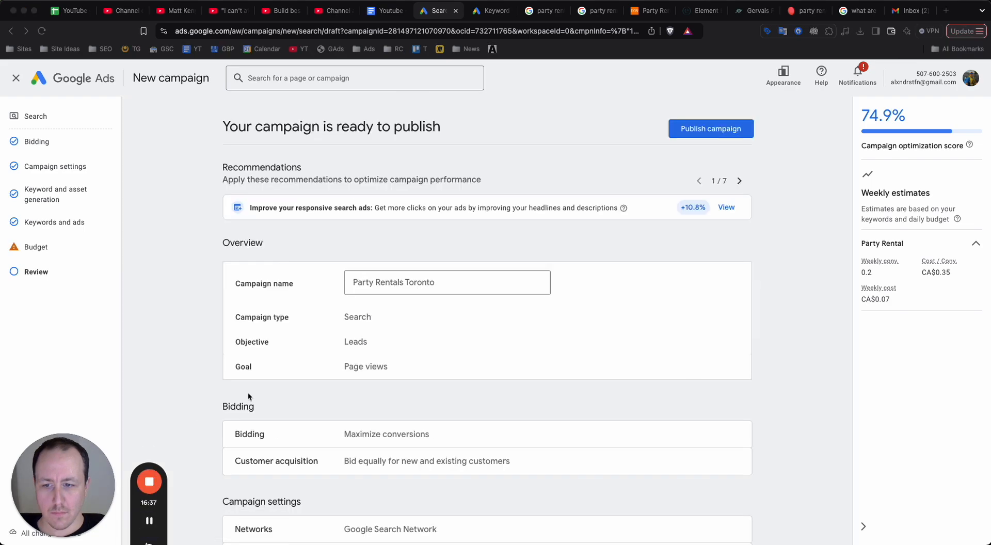
click(719, 132)
click(720, 132)
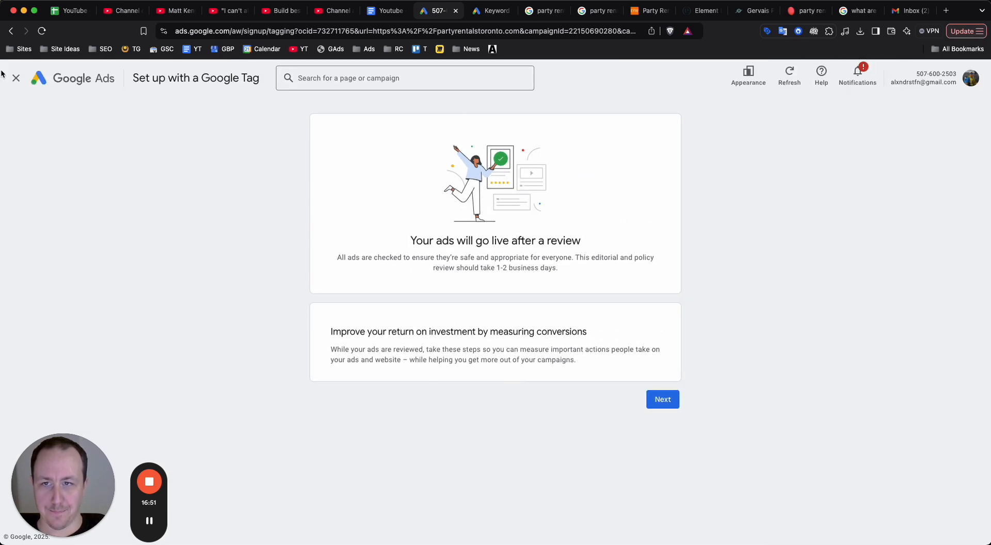
click(15, 80)
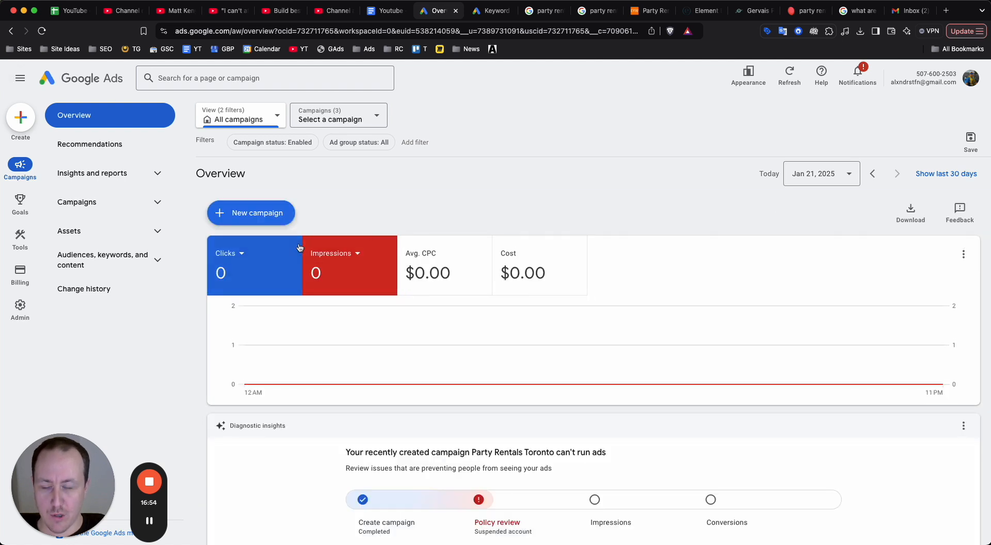
Open the Party Rentals Toronto campaign from the campaigns list and view the settings of its Party Rental ad group.
click(114, 205)
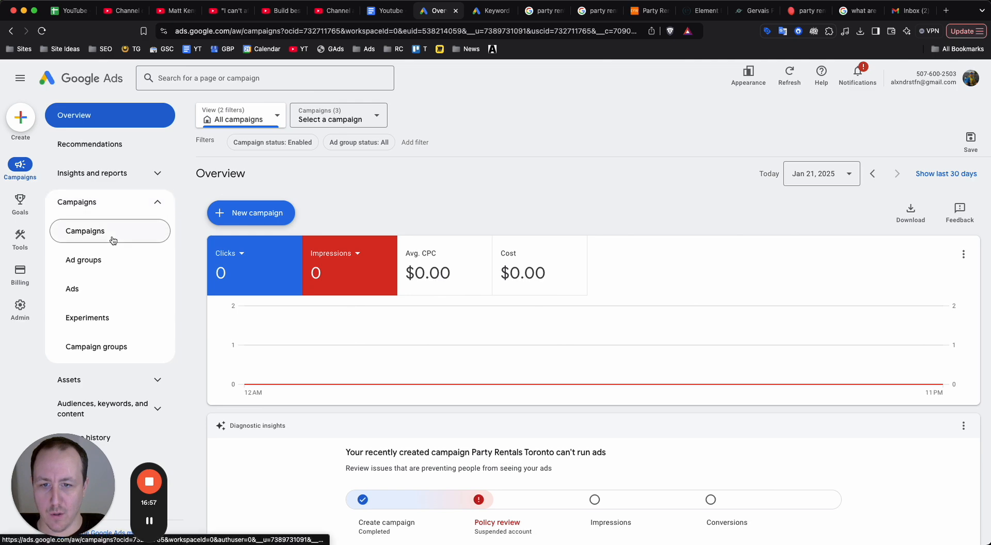
click(113, 240)
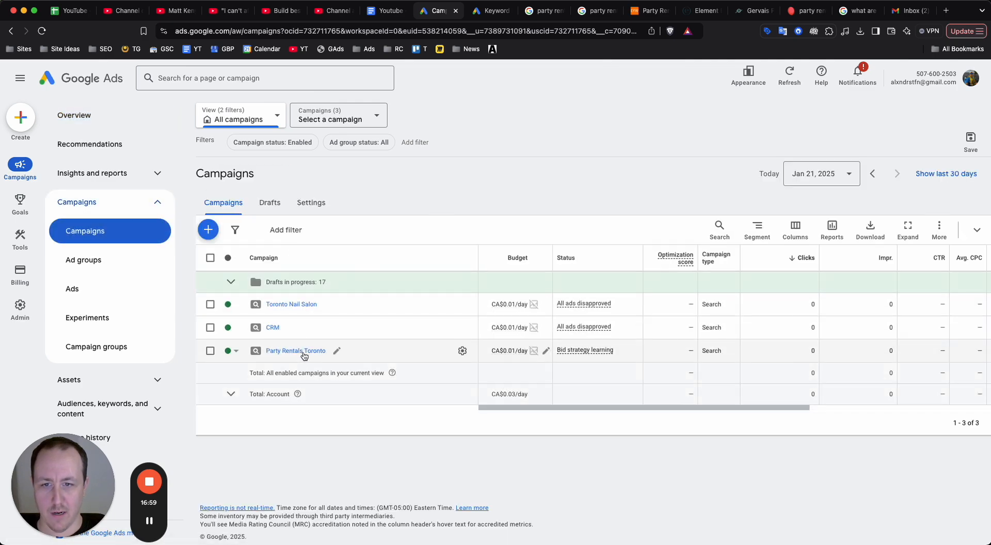
click(303, 351)
click(363, 250)
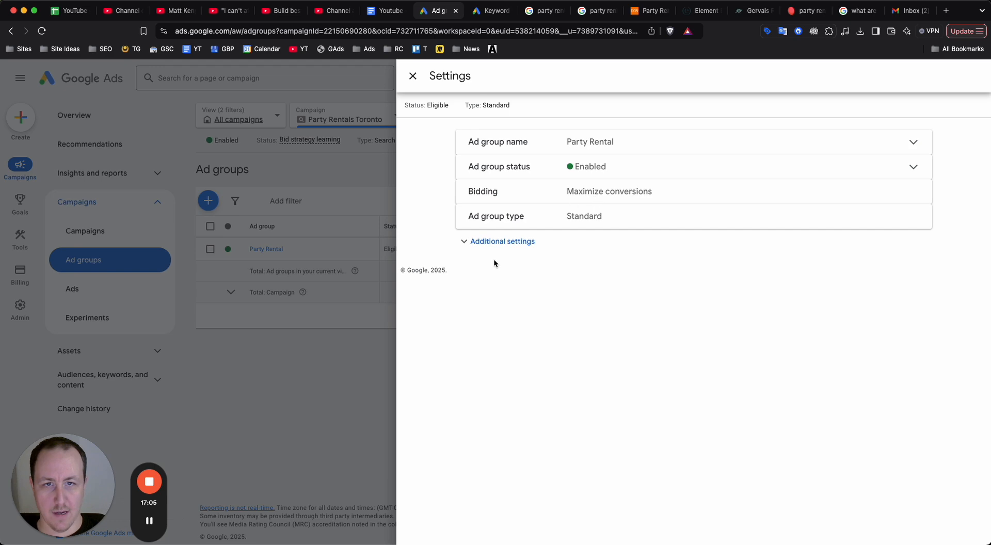
click(413, 76)
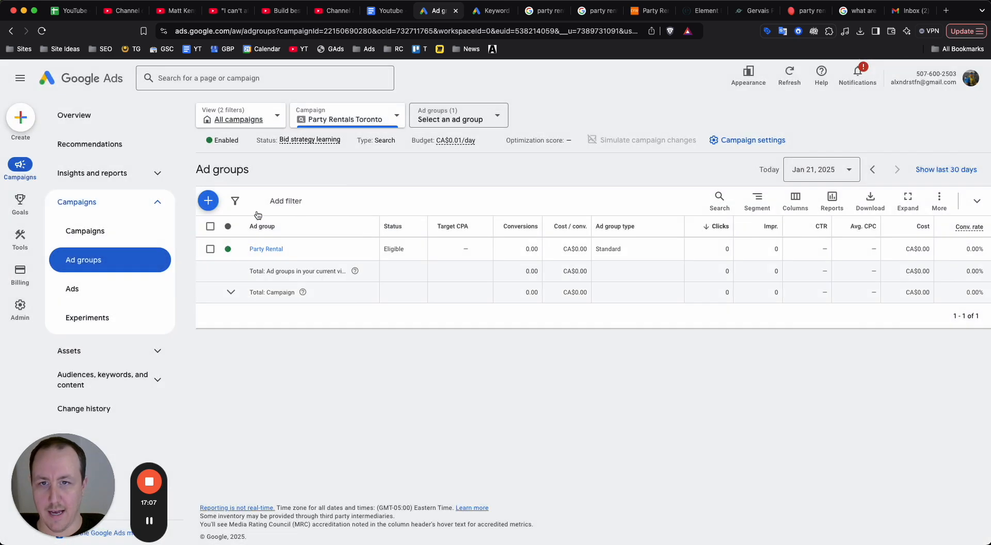
Change the Party Rentals Toronto campaign's bid strategy to Manual CPC in the campaign settings and save it.
click(85, 231)
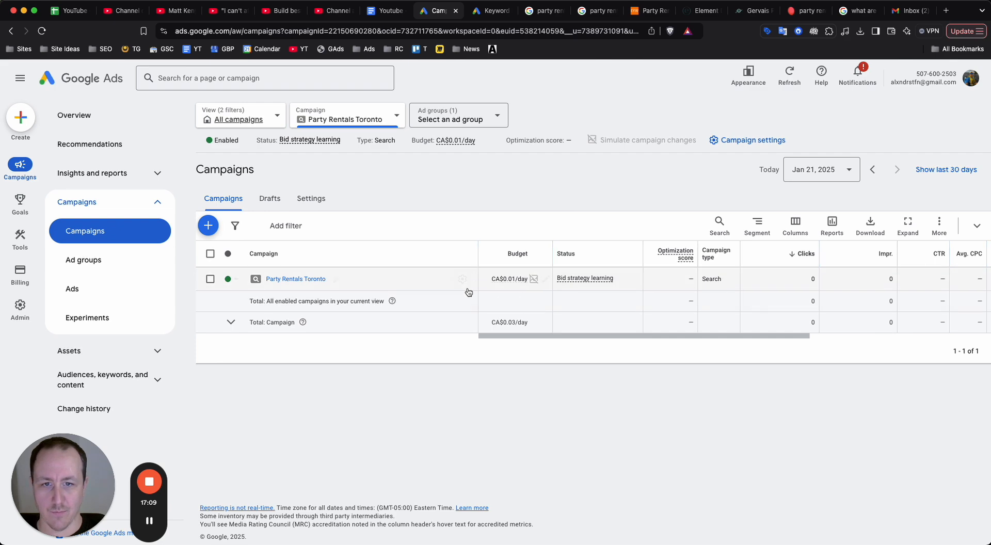
click(461, 278)
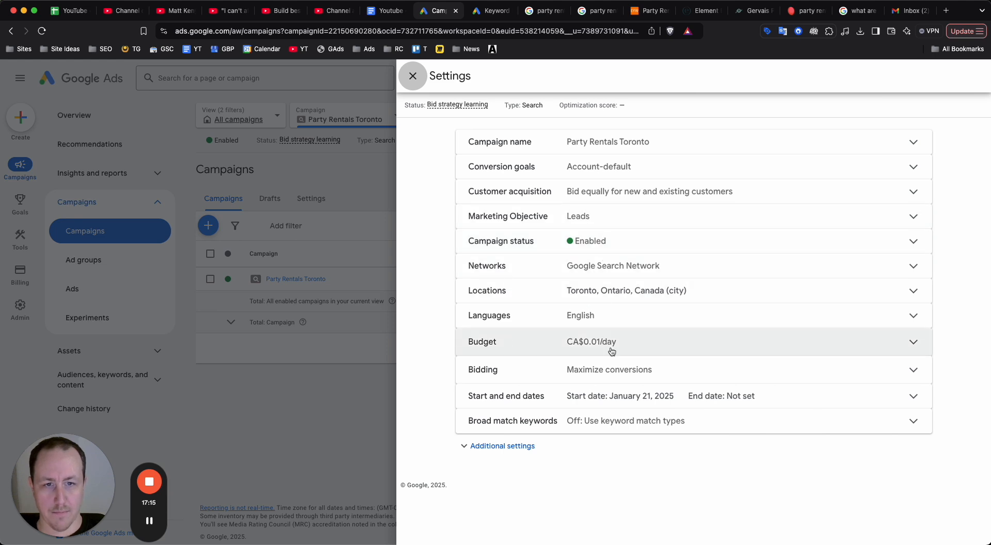
click(610, 370)
scroll(610, 370, down, 1)
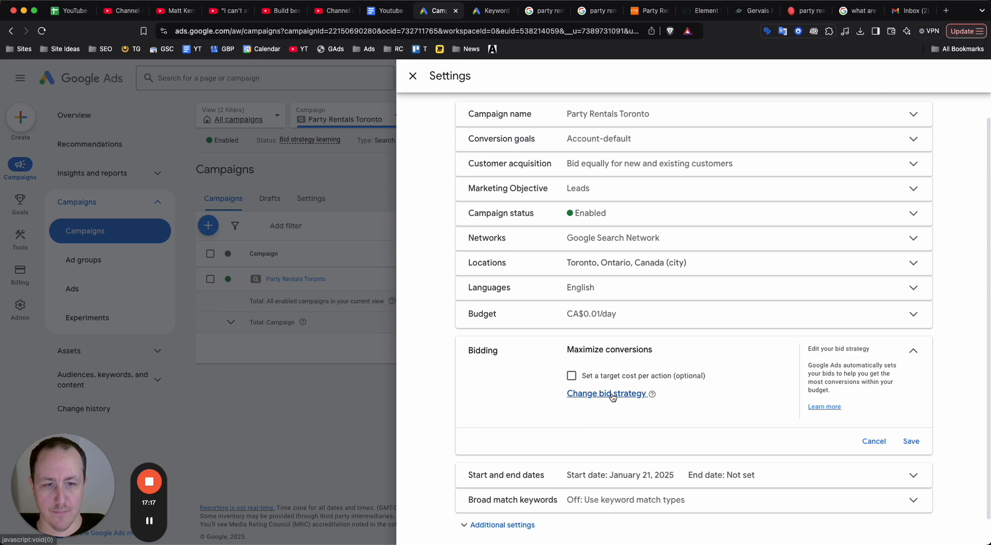
click(614, 395)
scroll(614, 345, down, 3)
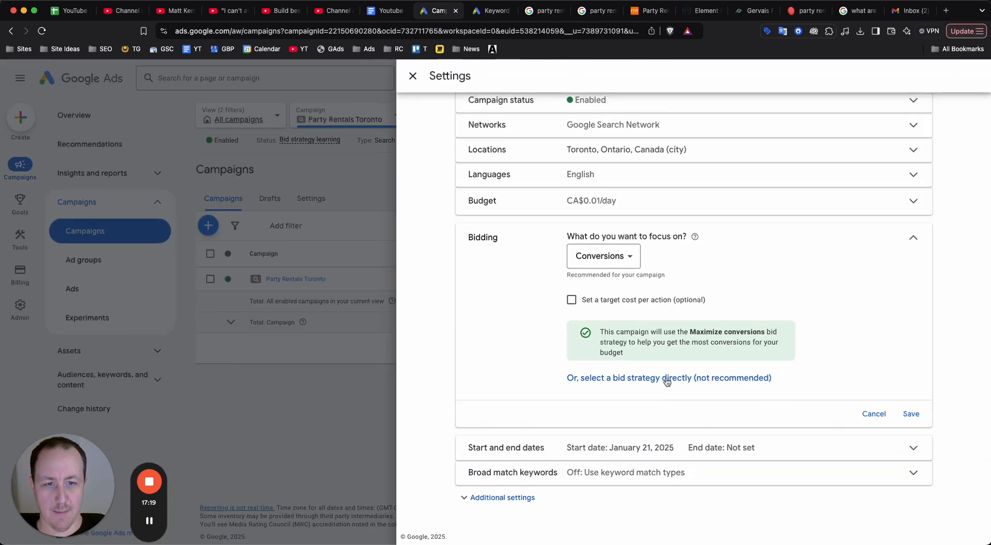
click(646, 381)
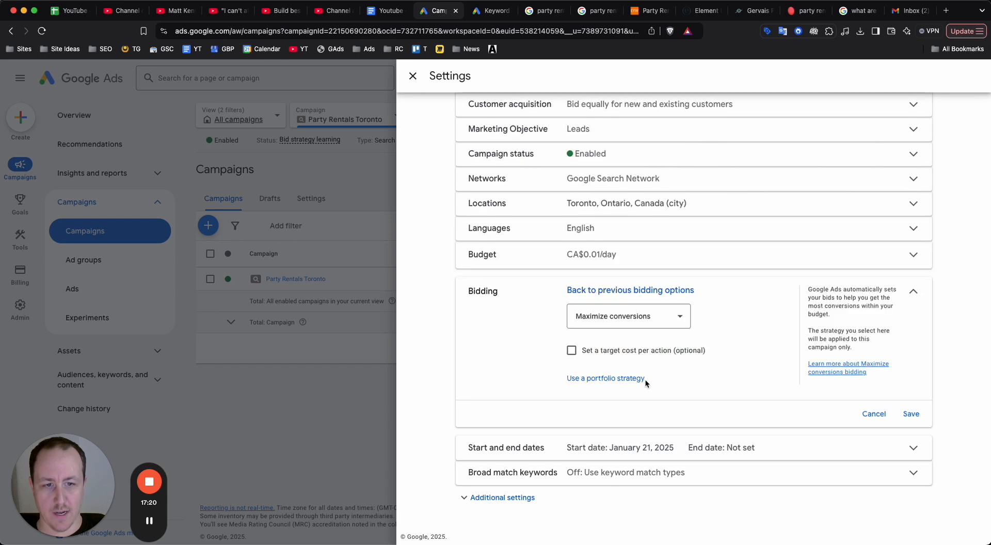
click(646, 319)
click(617, 465)
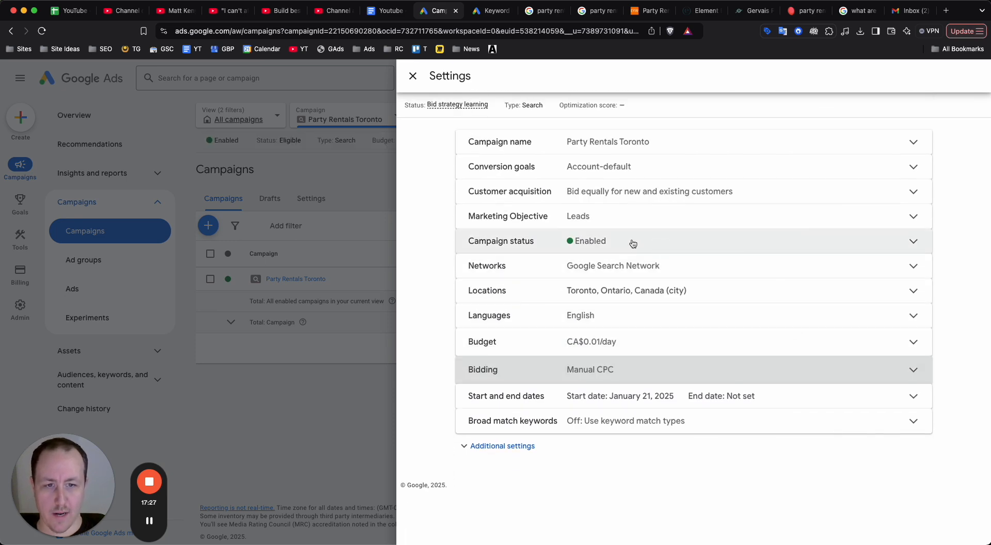
click(414, 77)
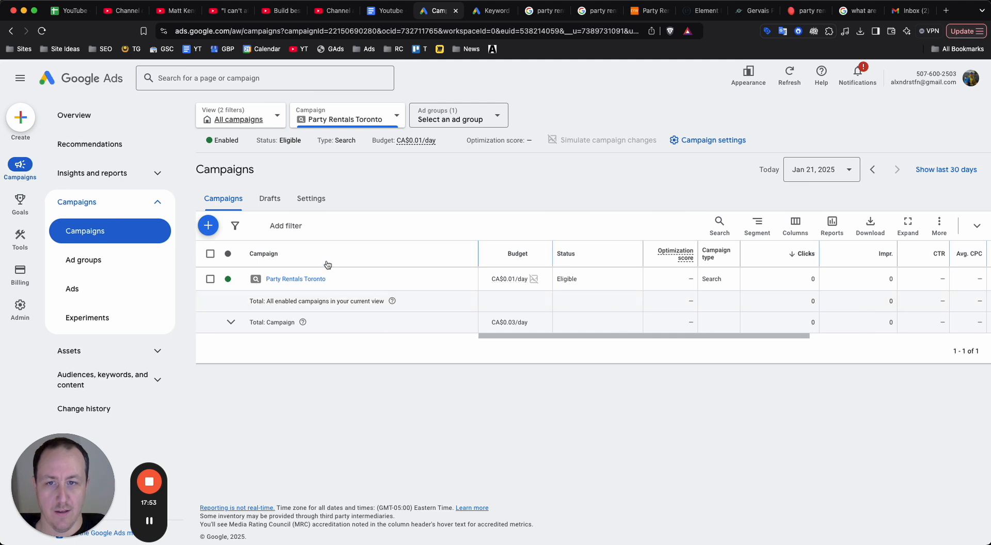
Reload the campaign's ad groups page and open the Party Rental ad group's default max. CPC for editing.
click(123, 262)
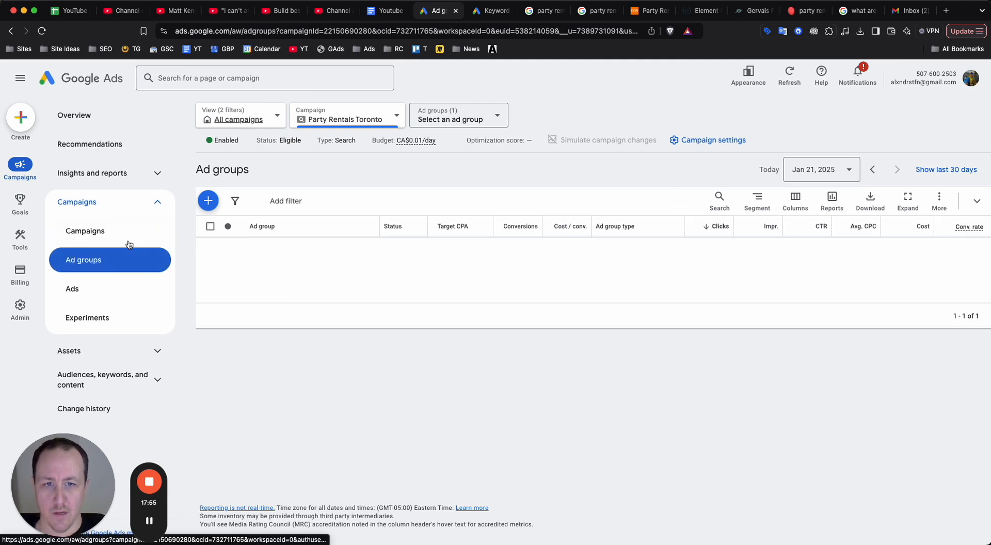
click(42, 31)
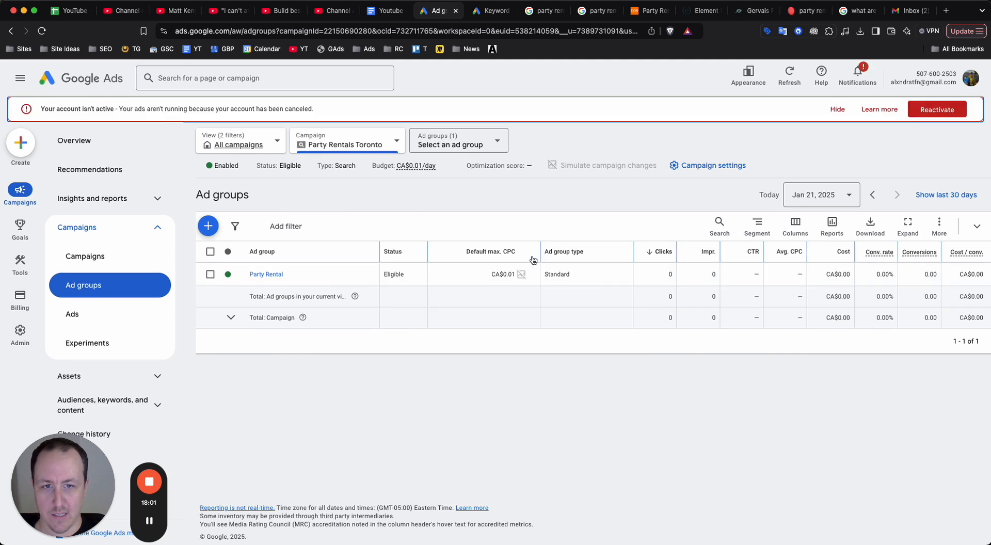
click(838, 110)
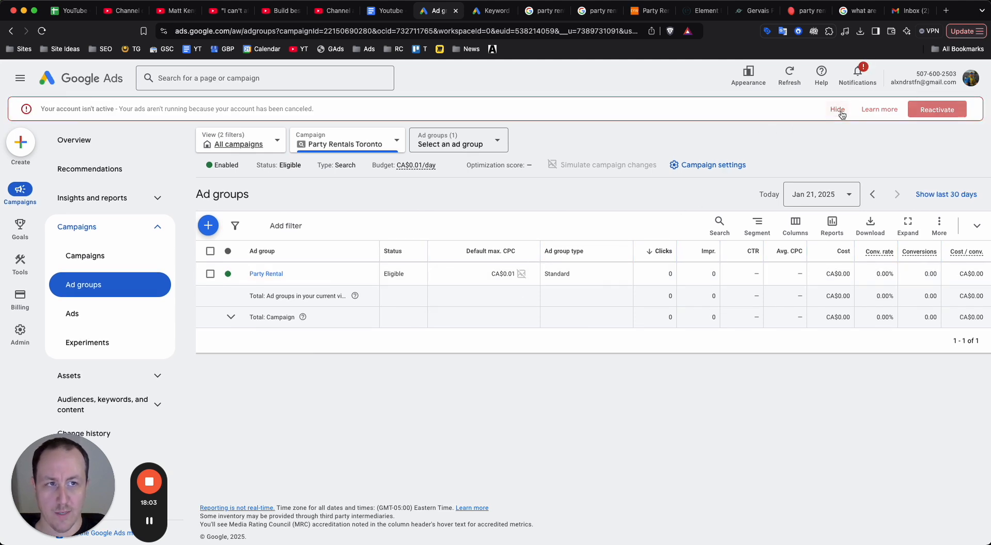
click(530, 250)
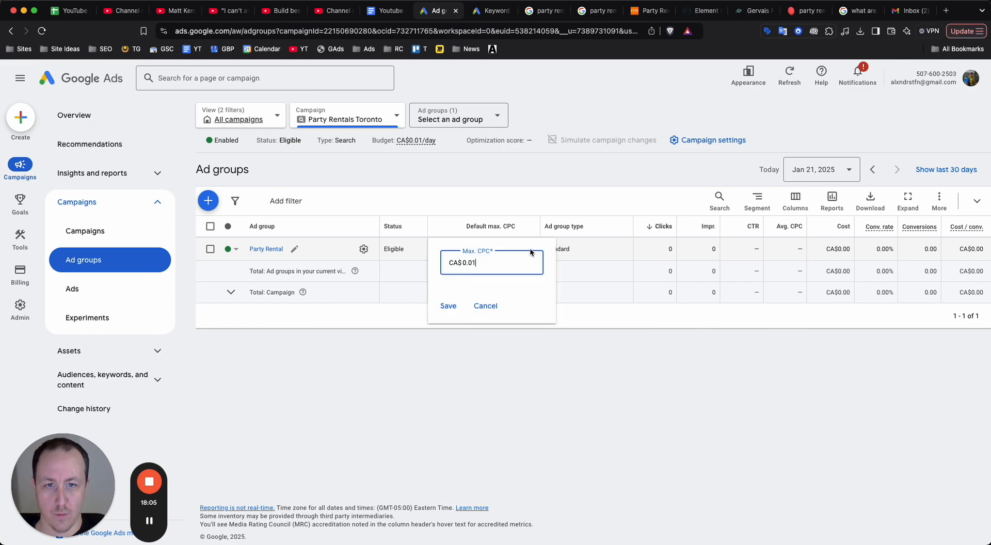
Check the low and high top of page bid ranges for the party rental keywords in Keyword Planner.
click(495, 11)
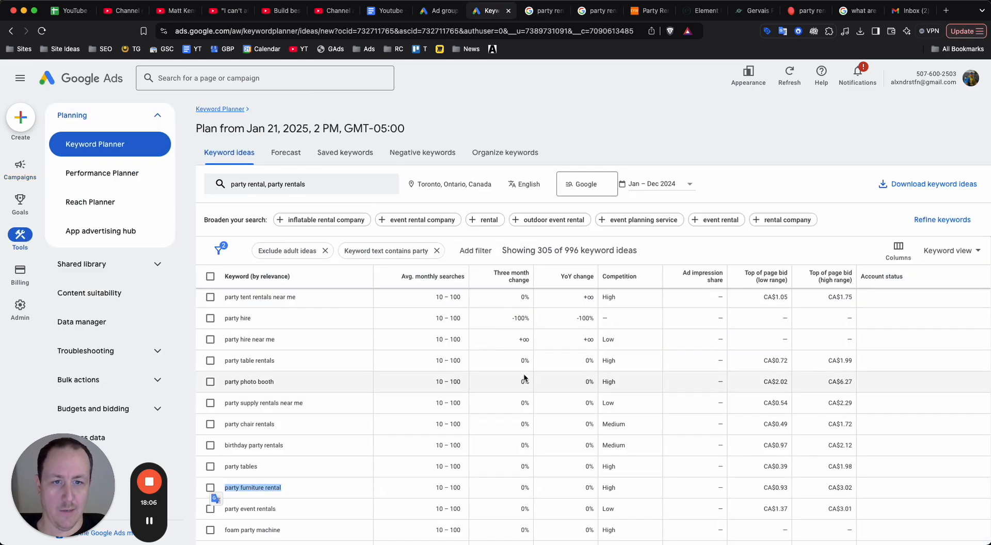
scroll(808, 443, up, 5)
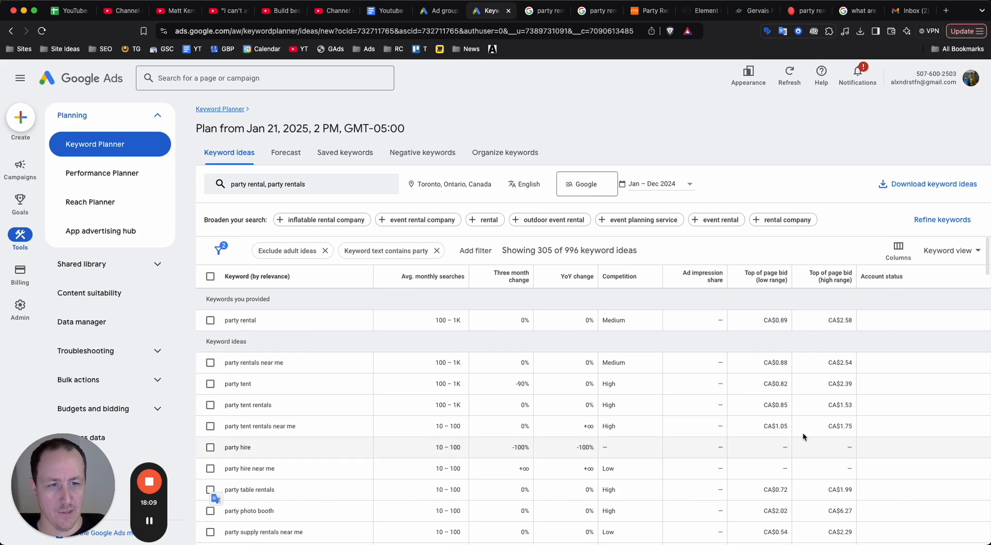
mouse_move(782, 280)
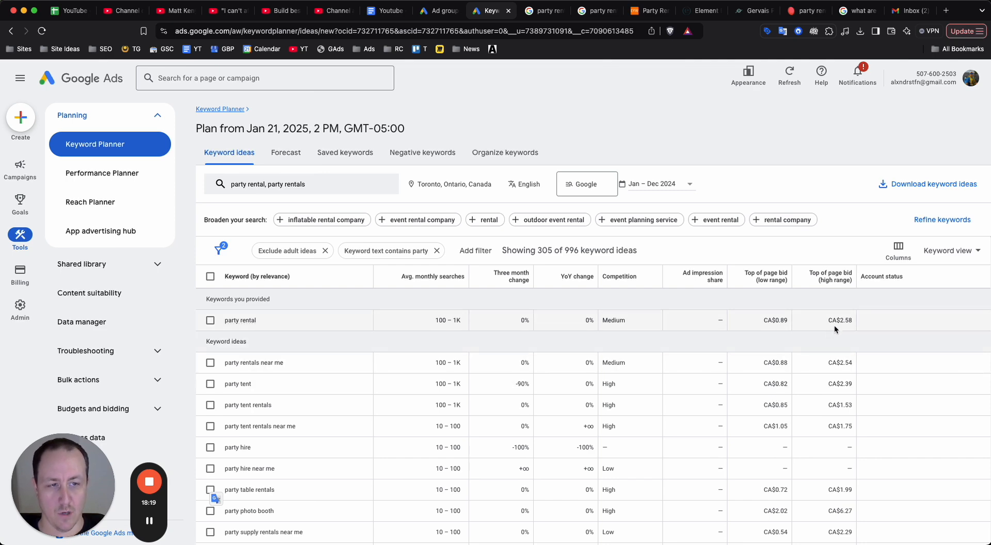
click(546, 11)
click(491, 11)
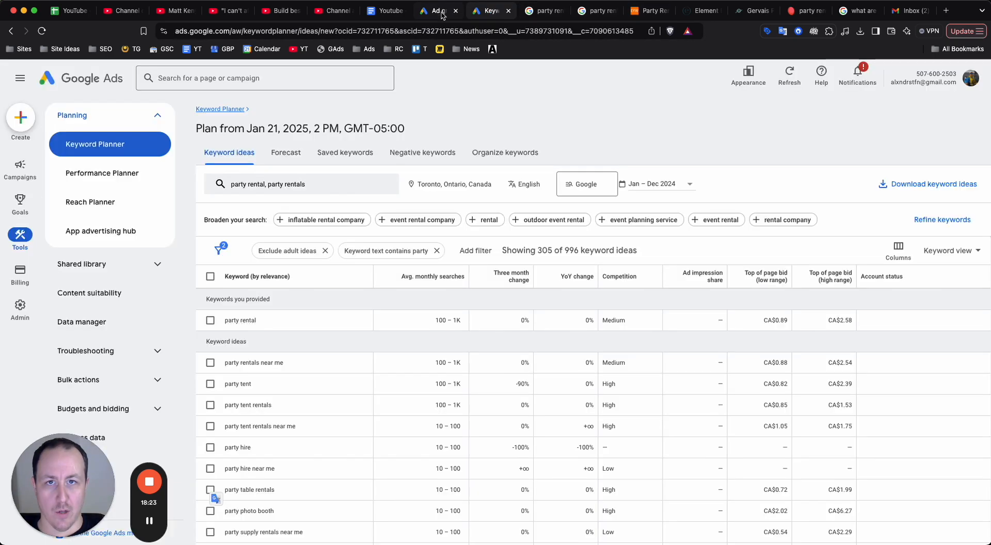
Return to the ad groups page, set the Party Rental ad group's default max. CPC to CA$1.30 and save it.
click(439, 11)
key(super+a)
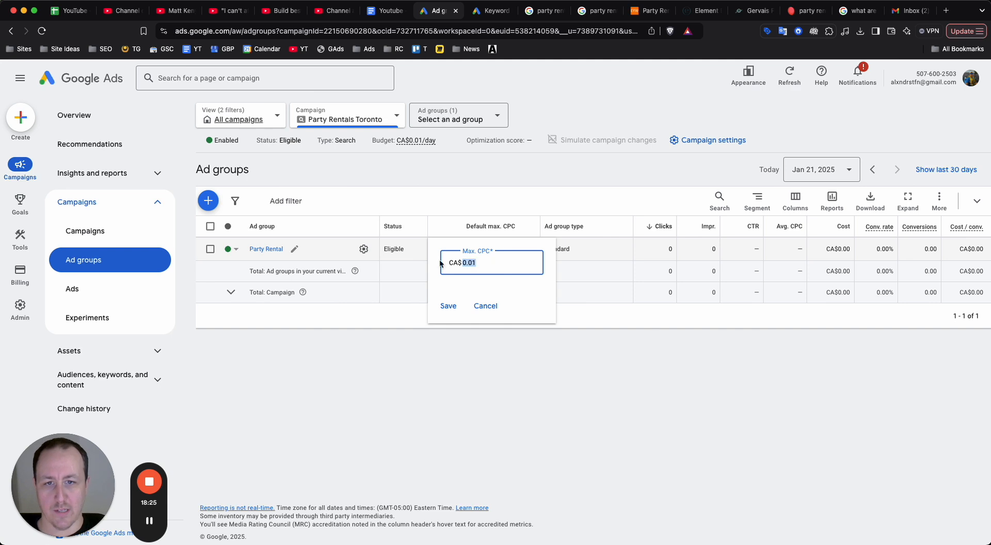
text(1.30)
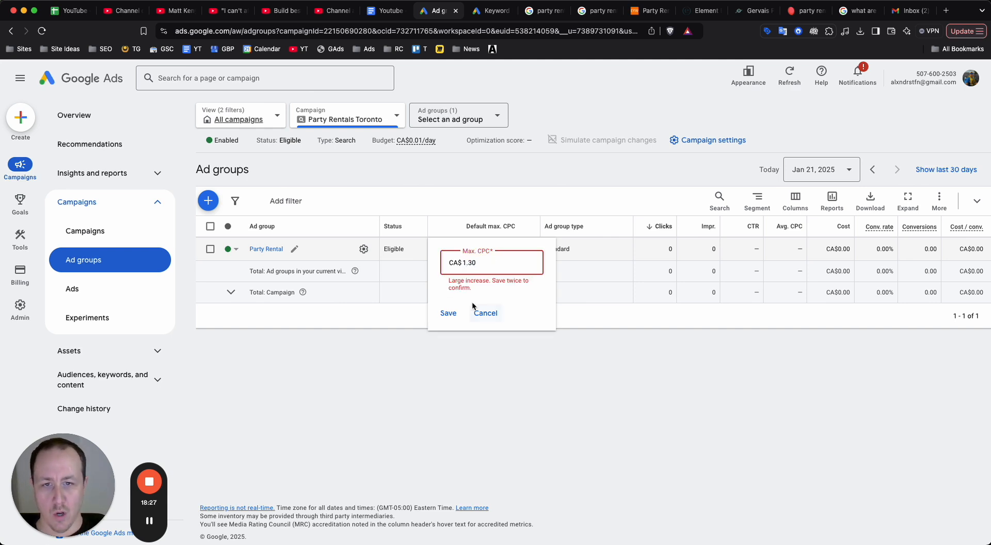
click(456, 313)
click(454, 316)
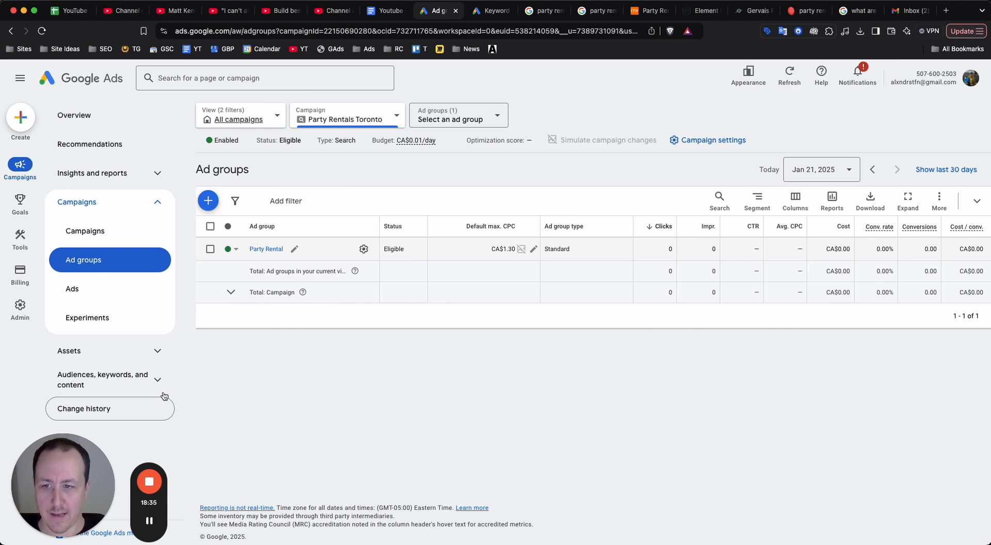
Change the match type of all four search keywords in the campaign to Exact match without keeping the originals.
click(129, 381)
click(129, 409)
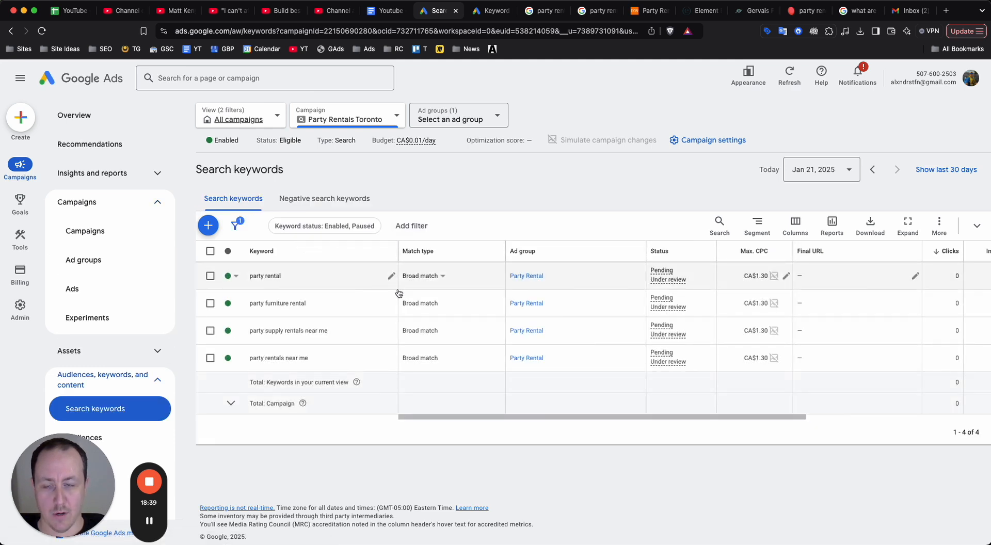
click(210, 250)
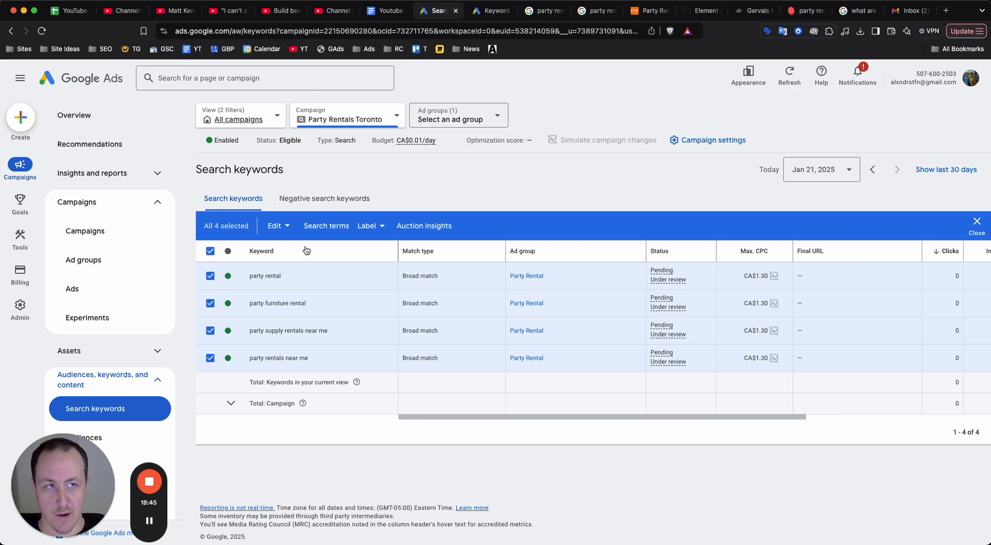
click(276, 225)
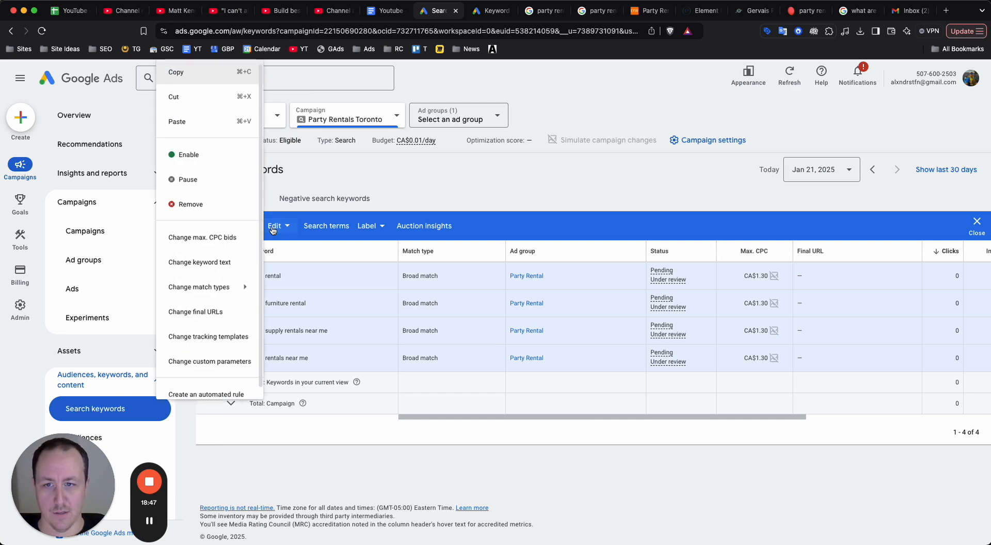
mouse_move(211, 286)
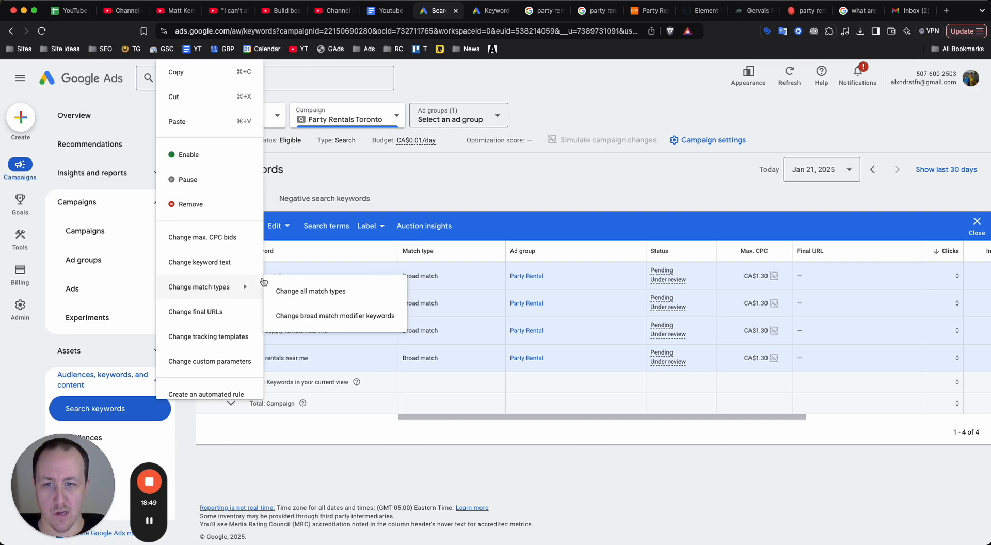
click(303, 292)
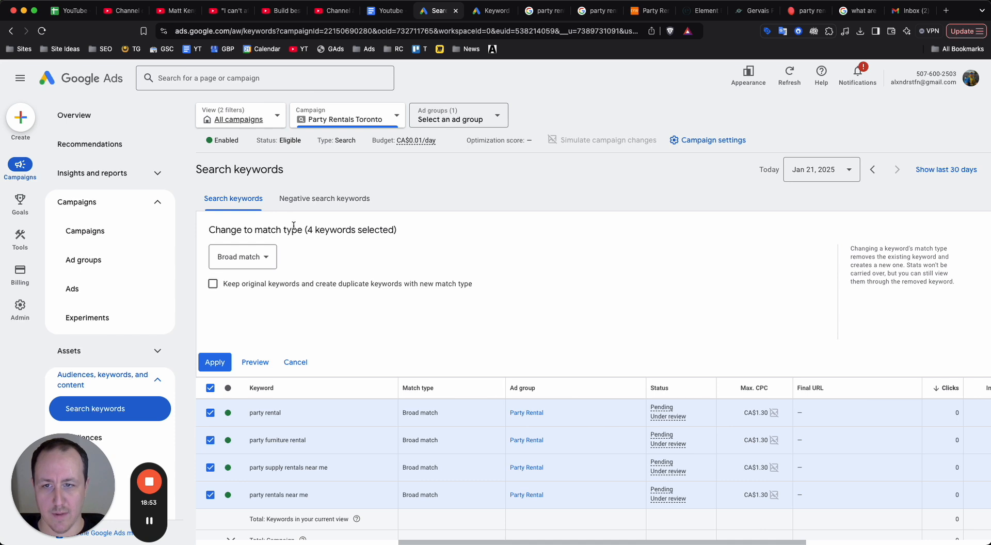
click(251, 261)
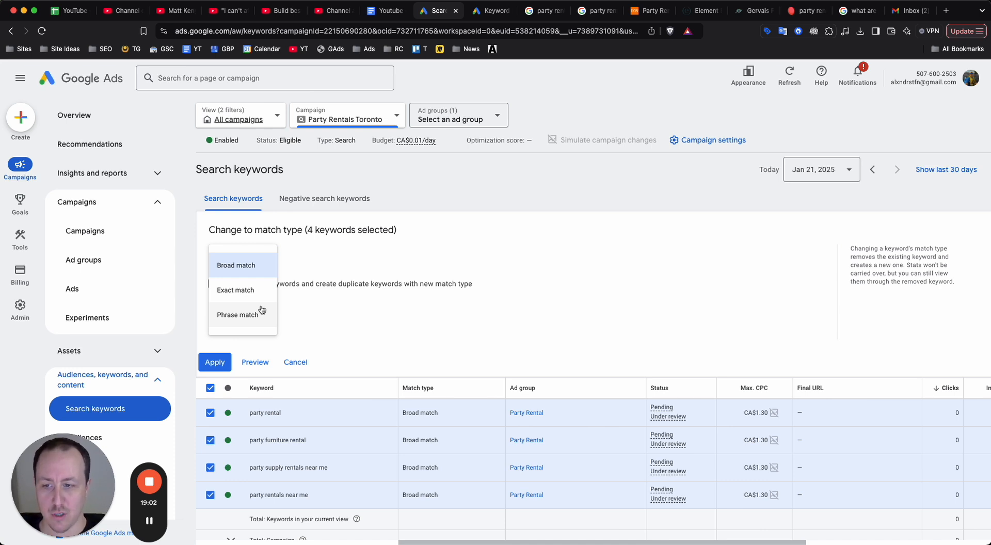
click(238, 289)
click(216, 363)
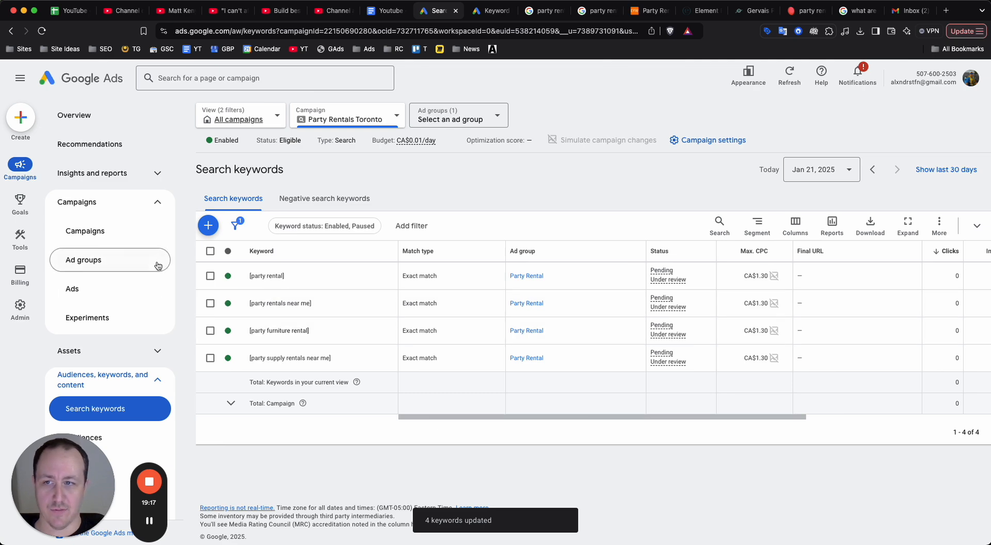
Return to the campaigns list and pause the Party Rentals Toronto campaign.
click(136, 259)
click(122, 231)
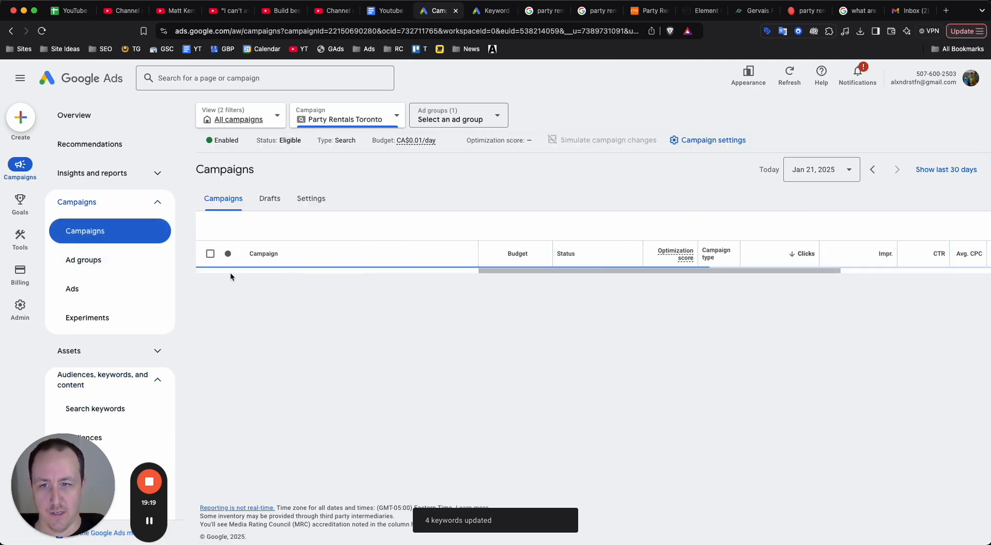
click(229, 279)
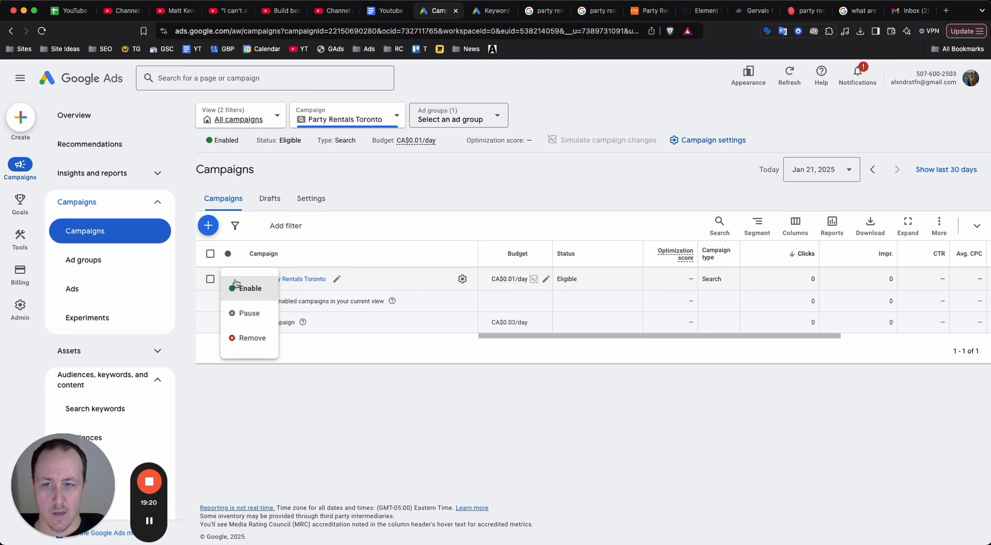
click(237, 312)
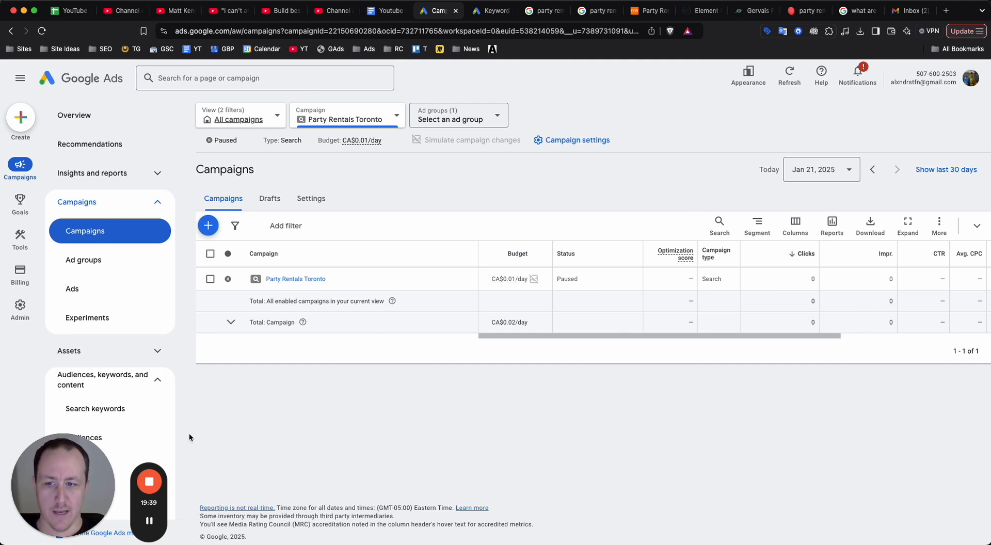
drag(78, 467, 522, 125)
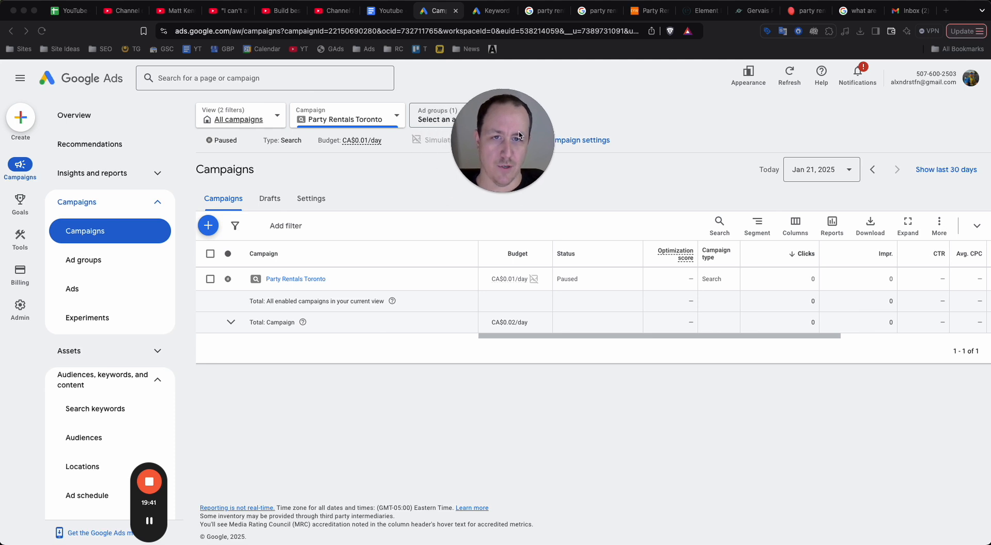